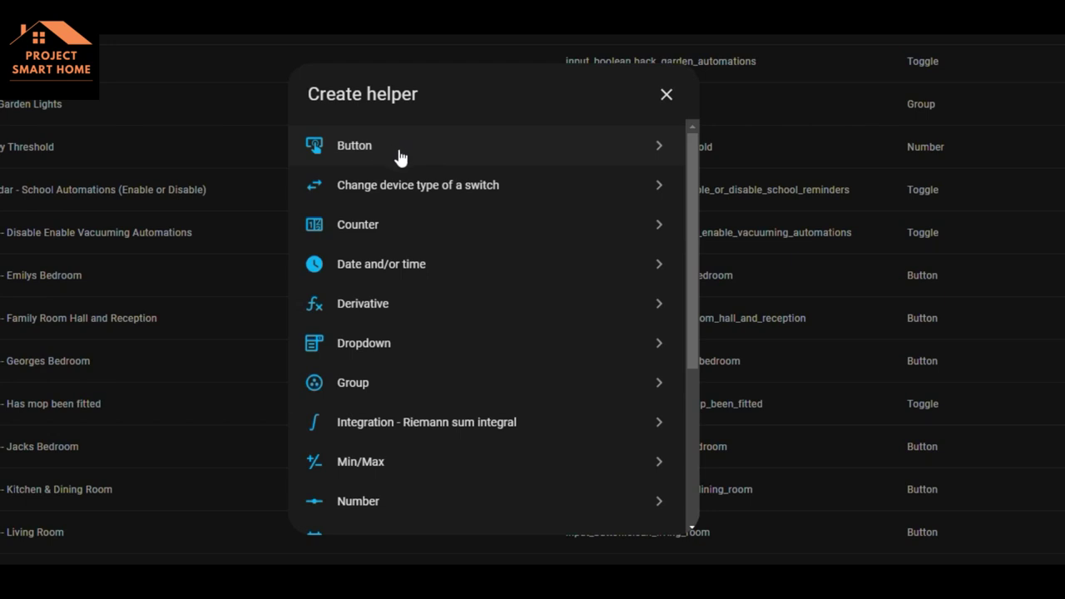
Look through the helper types offered for creating a new helper
{"action": "scroll", "coordinate": [411, 374], "scroll_direction": "down", "scroll_amount": 1}
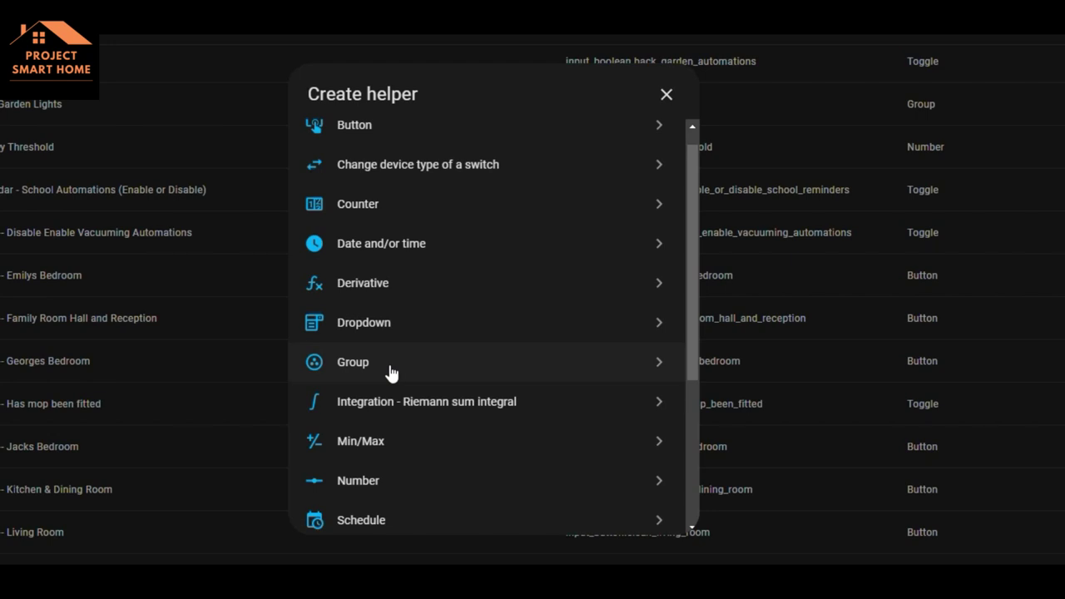
{"action": "scroll", "coordinate": [391, 373], "scroll_direction": "down", "scroll_amount": 5}
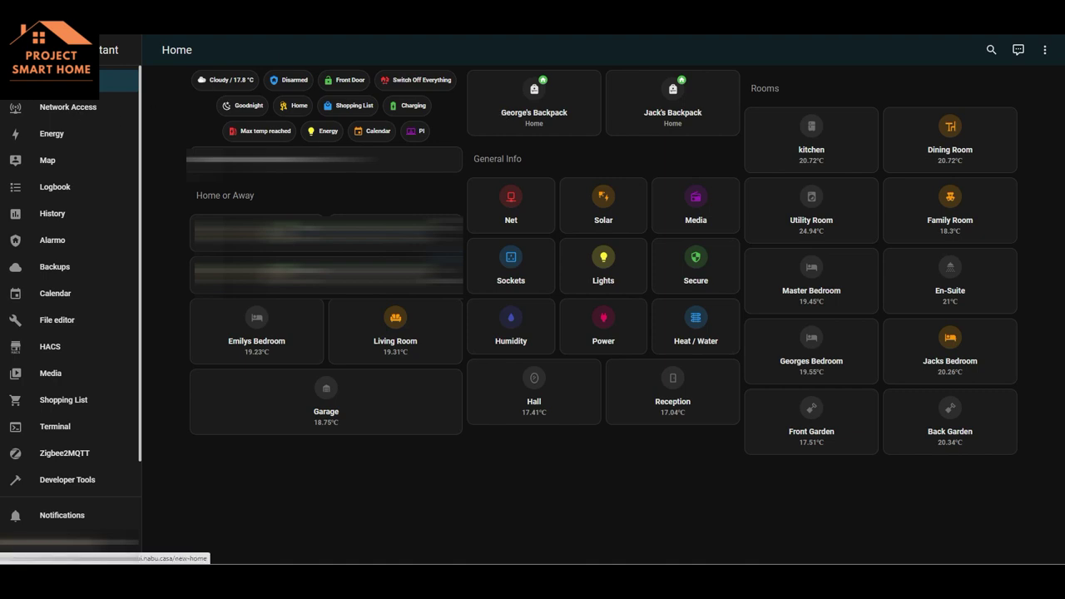
Open the Helpers list within the Devices & Services settings
{"action": "scroll", "coordinate": [62, 271], "scroll_direction": "down", "scroll_amount": 2}
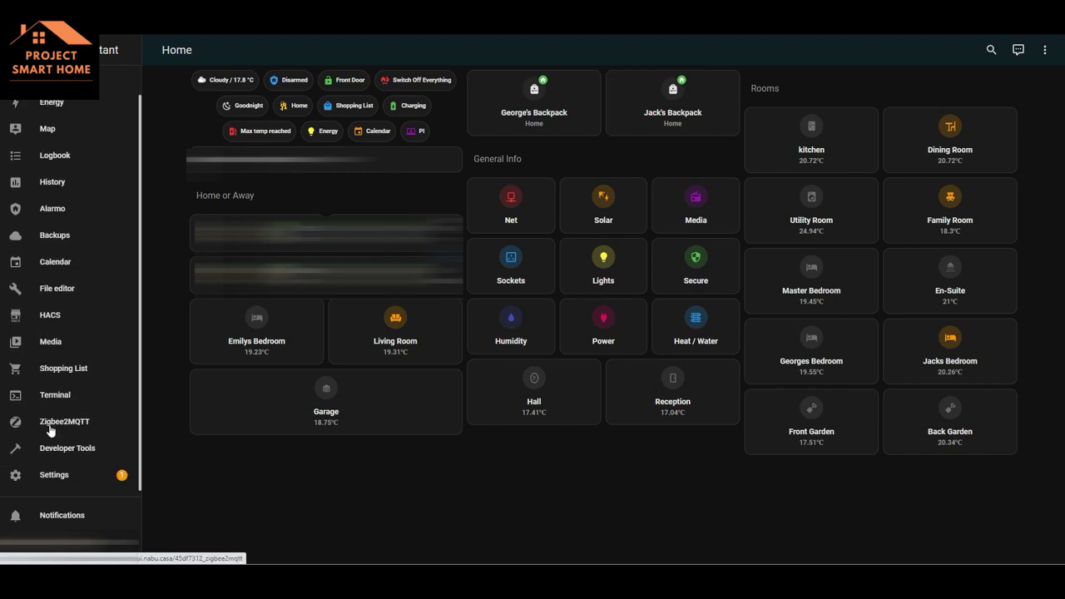
{"action": "left_click", "coordinate": [50, 476]}
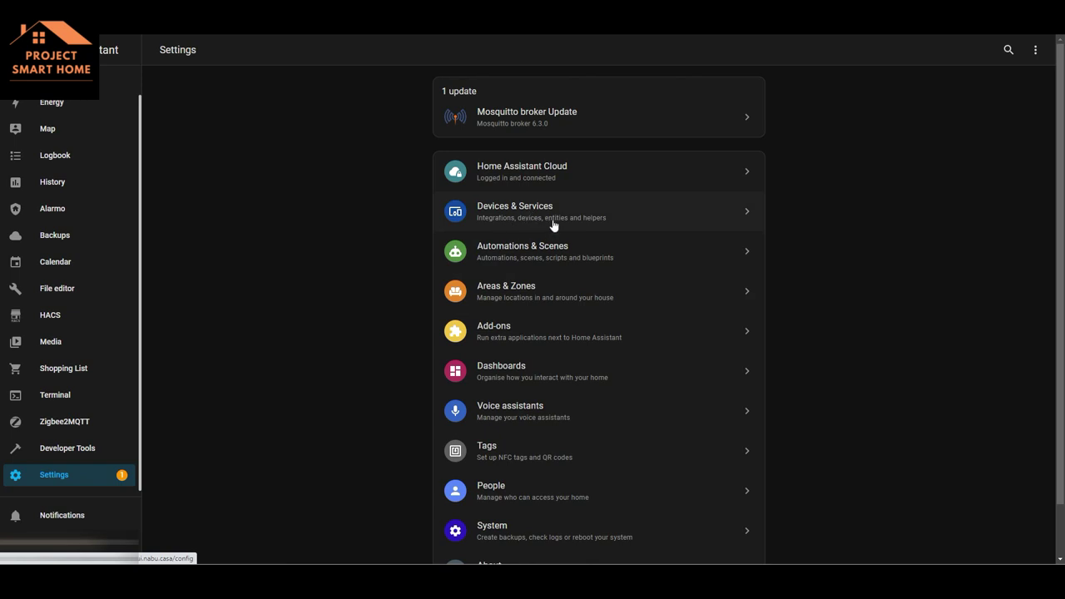
{"action": "left_click", "coordinate": [601, 221]}
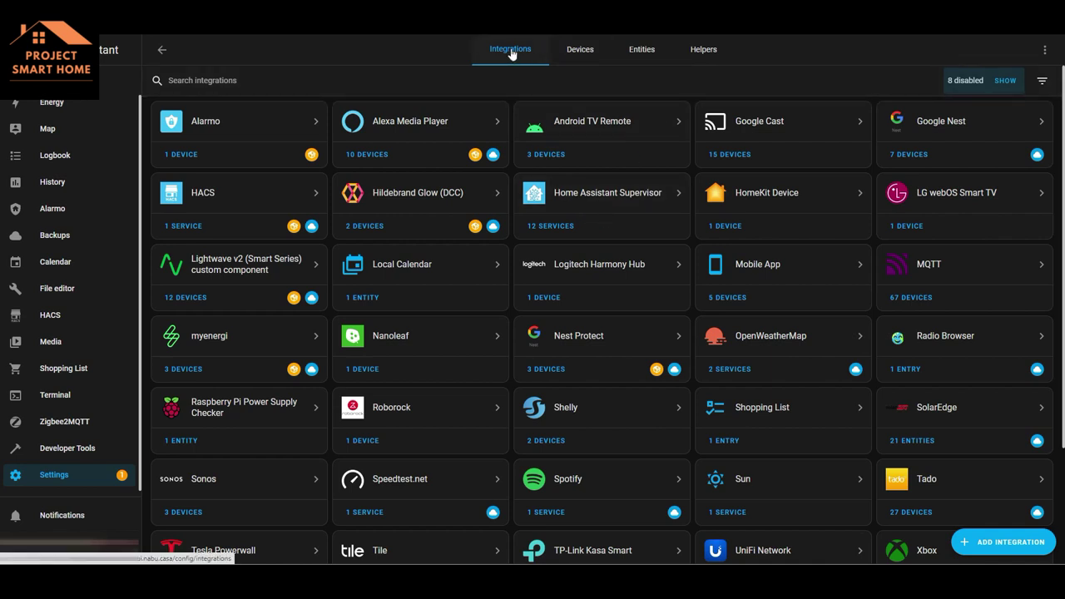
{"action": "left_click", "coordinate": [704, 50]}
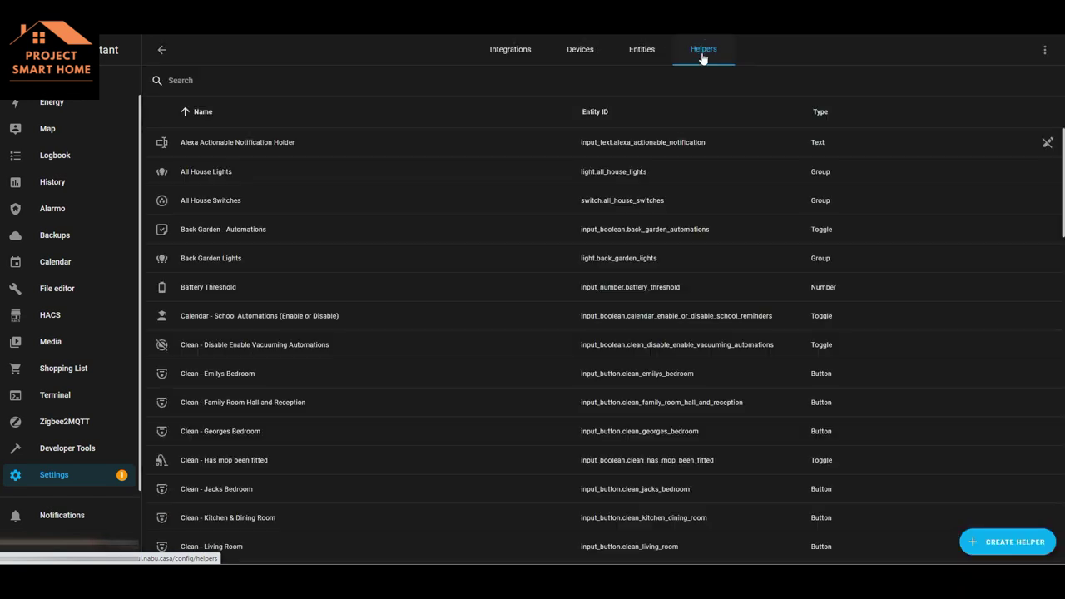
Examine the names, entity IDs and types of the existing helpers throughout the list
{"action": "scroll", "coordinate": [480, 371], "scroll_direction": "down", "scroll_amount": 1}
{"action": "scroll", "coordinate": [481, 371], "scroll_direction": "down", "scroll_amount": 4}
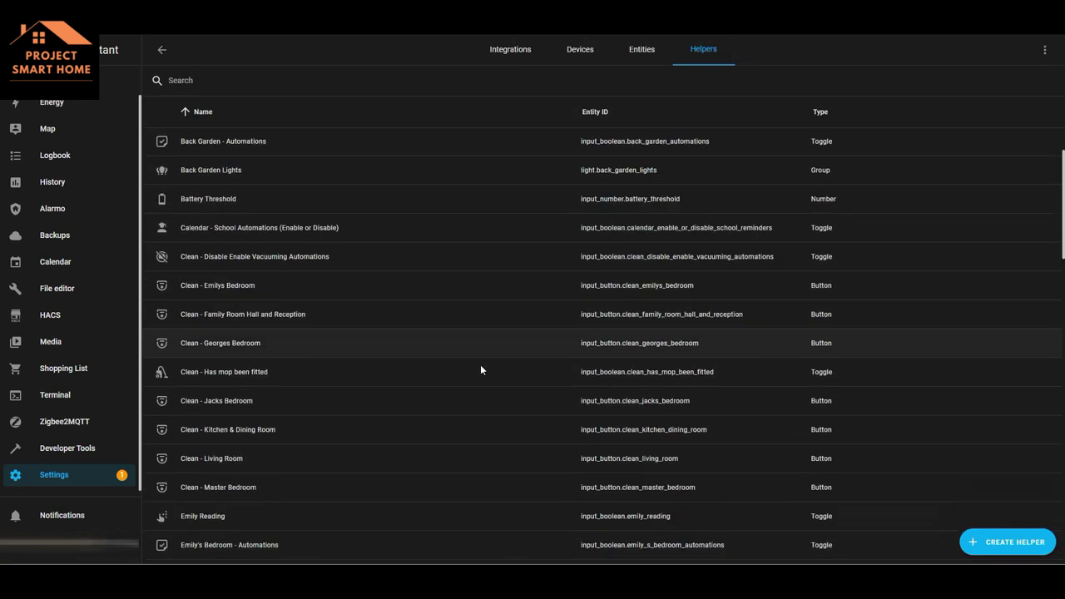
{"action": "scroll", "coordinate": [481, 370], "scroll_direction": "down", "scroll_amount": 4}
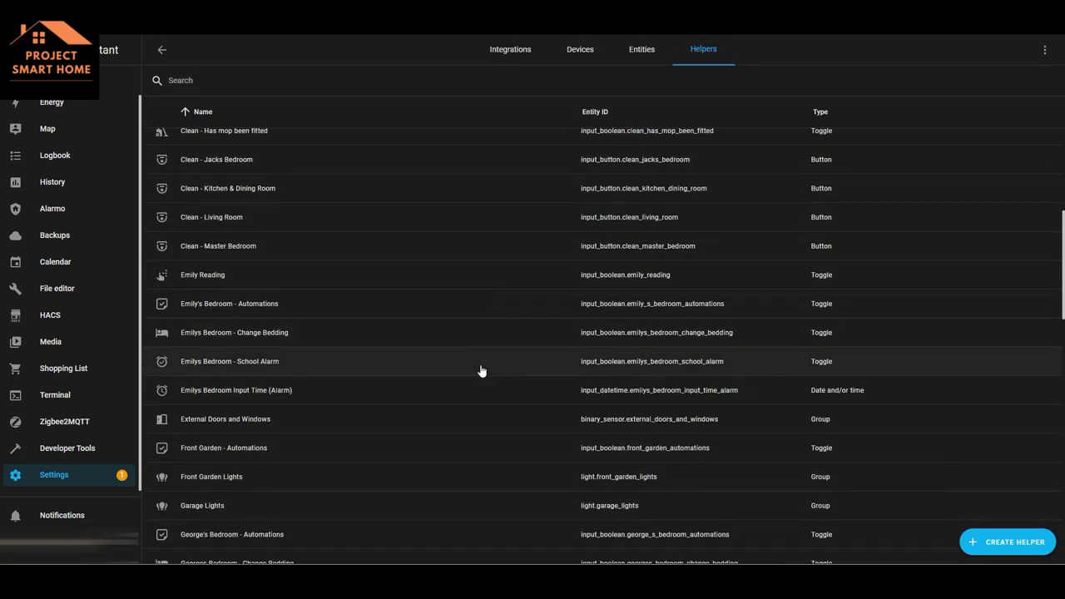
{"action": "scroll", "coordinate": [481, 370], "scroll_direction": "down", "scroll_amount": 8}
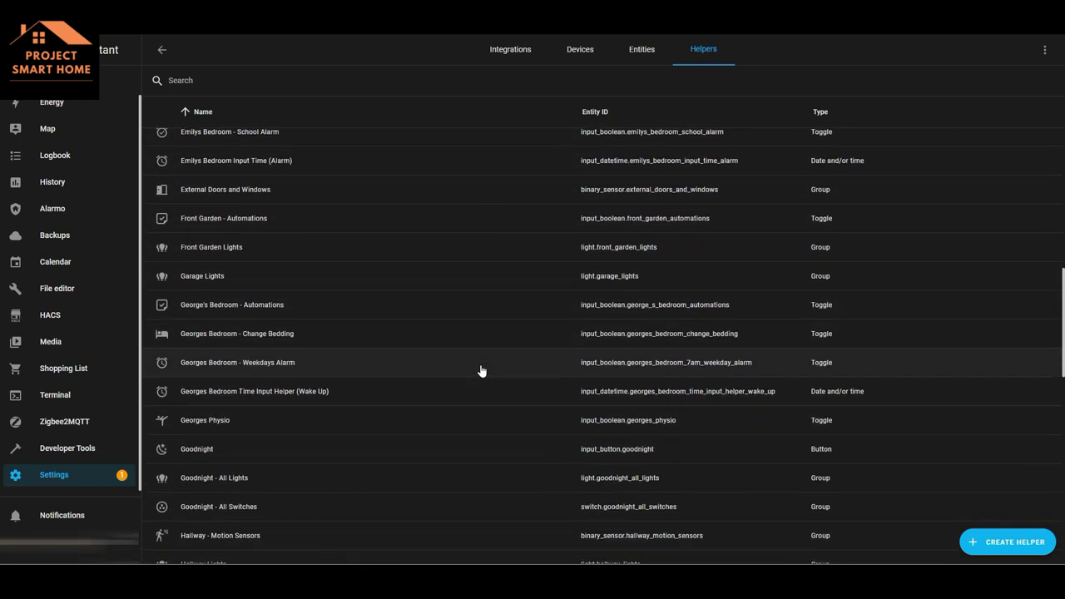
{"action": "scroll", "coordinate": [481, 371], "scroll_direction": "down", "scroll_amount": 6}
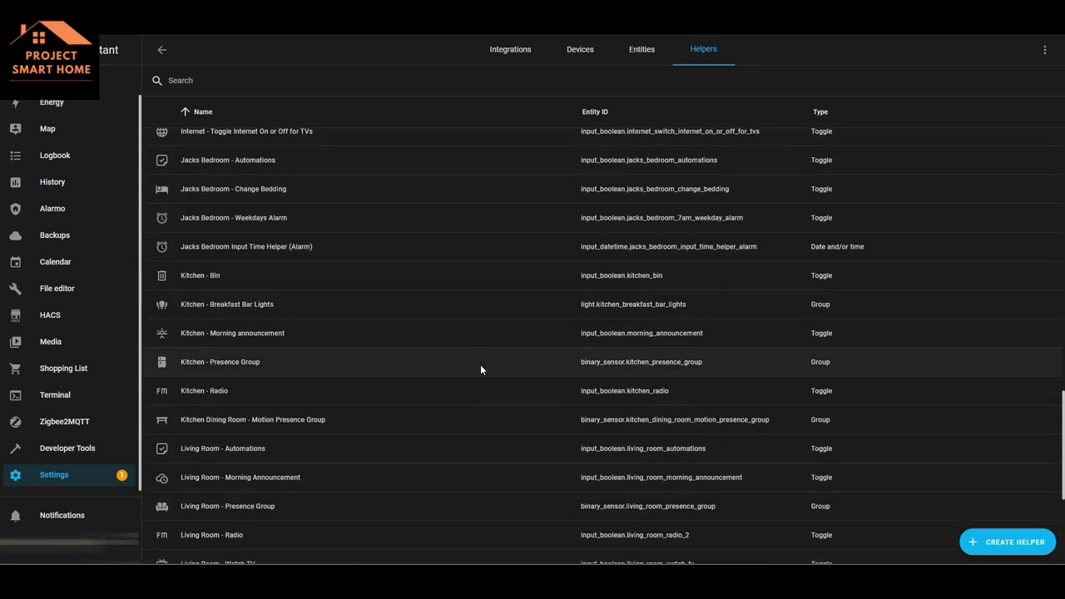
{"action": "scroll", "coordinate": [481, 370], "scroll_direction": "up", "scroll_amount": 5}
{"action": "scroll", "coordinate": [481, 370], "scroll_direction": "up", "scroll_amount": 15}
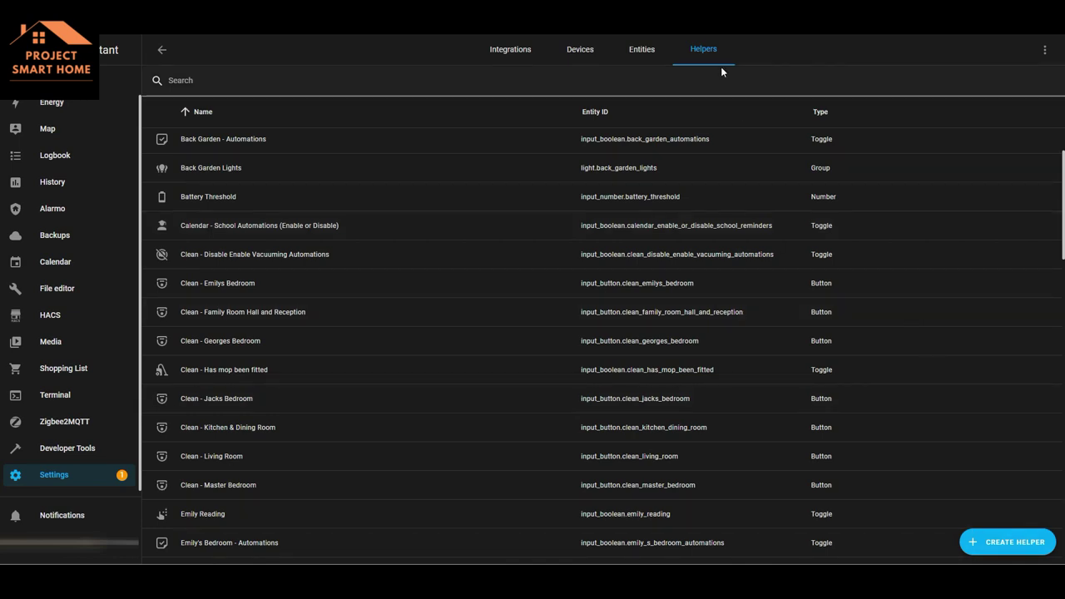
Start creating a helper and review the full range of available helper types
{"action": "left_click", "coordinate": [1009, 544]}
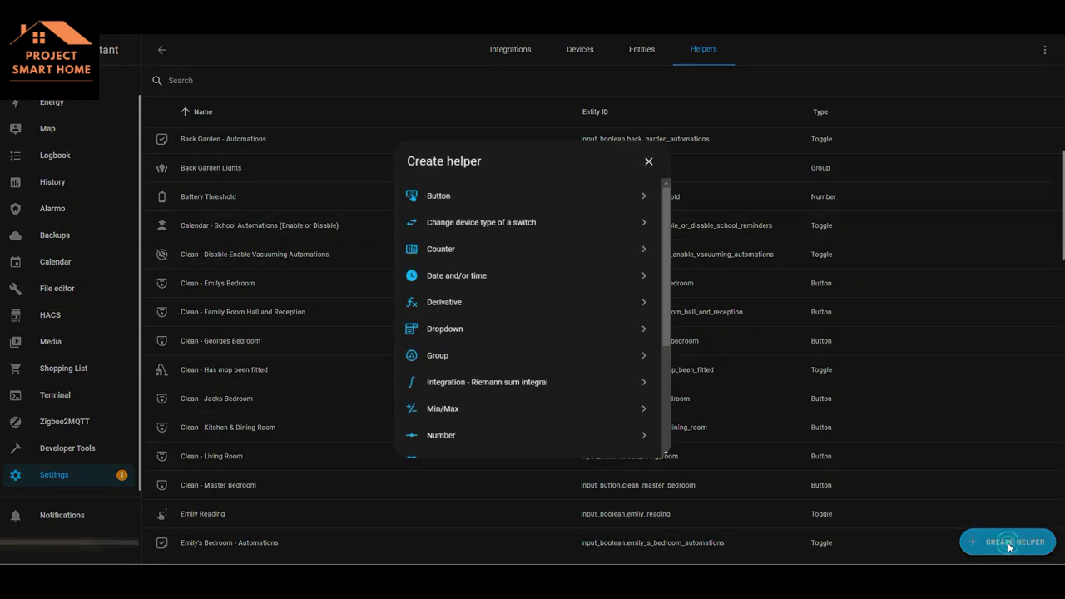
{"action": "scroll", "coordinate": [598, 364], "scroll_direction": "down", "scroll_amount": 3}
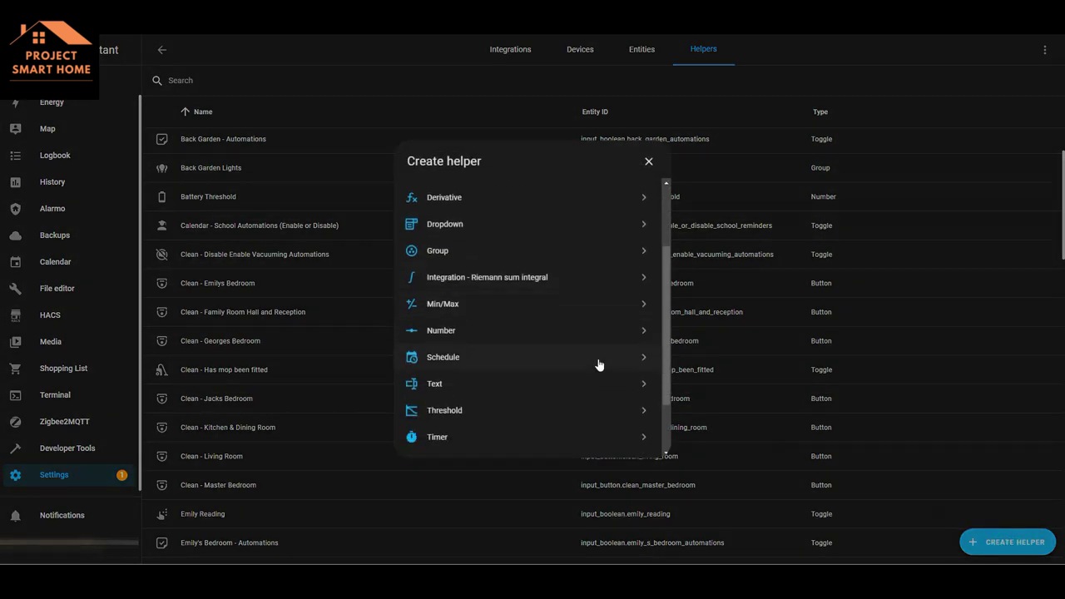
{"action": "scroll", "coordinate": [598, 365], "scroll_direction": "up", "scroll_amount": 3}
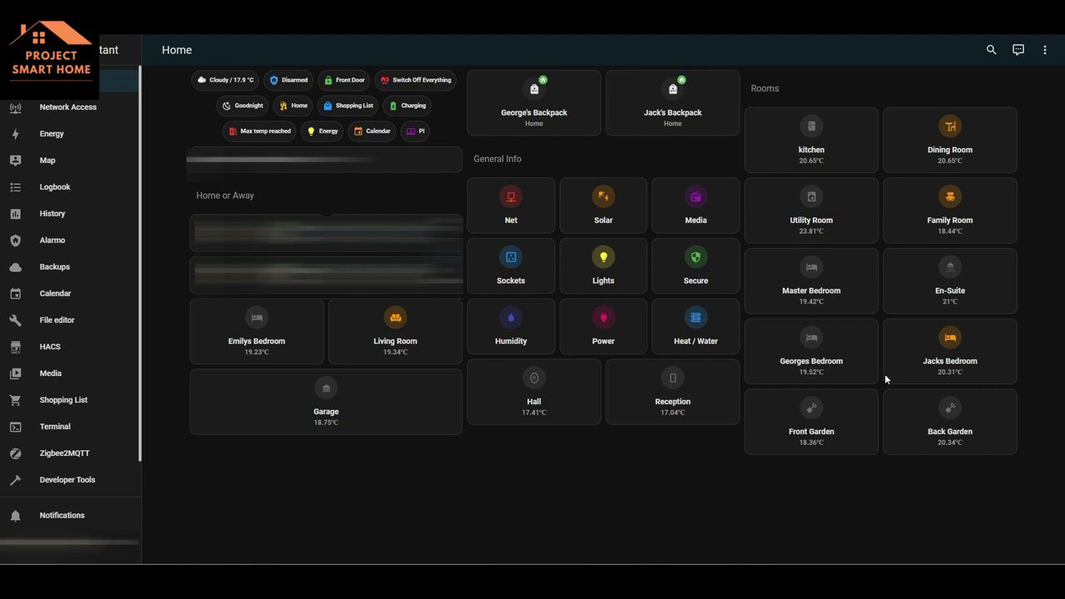
Open the Master Bedroom room view from the Home dashboard and inspect its controls and info entries
{"action": "left_click", "coordinate": [848, 288]}
{"action": "scroll", "coordinate": [951, 328], "scroll_direction": "down", "scroll_amount": 3}
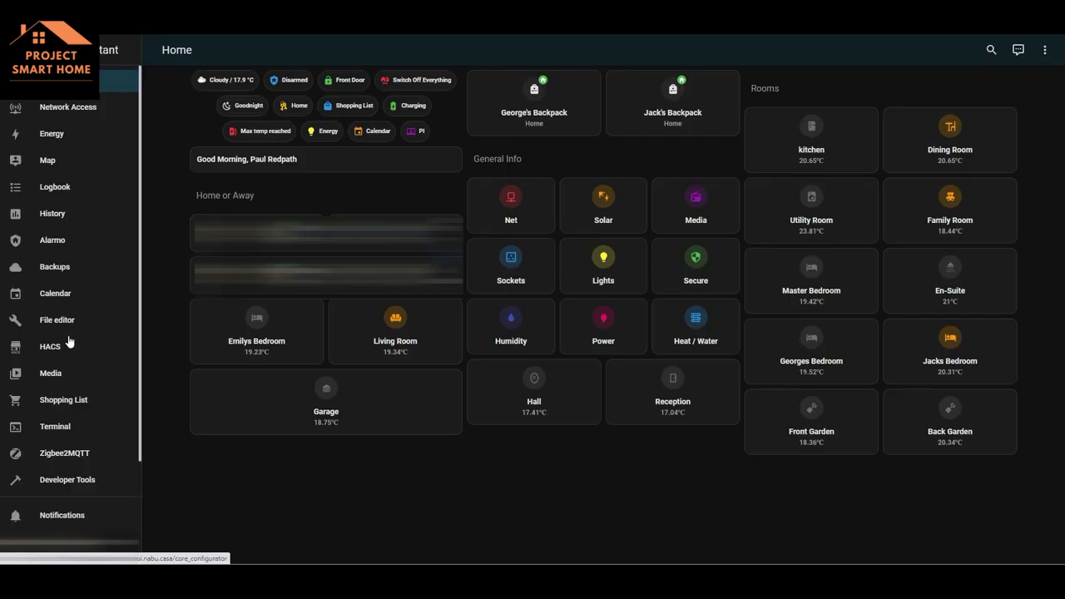
Search the automations for "master bedroom" and open "Master Bedroom - Switch on Lights (everyday)"
{"action": "scroll", "coordinate": [70, 405], "scroll_direction": "down", "scroll_amount": 2}
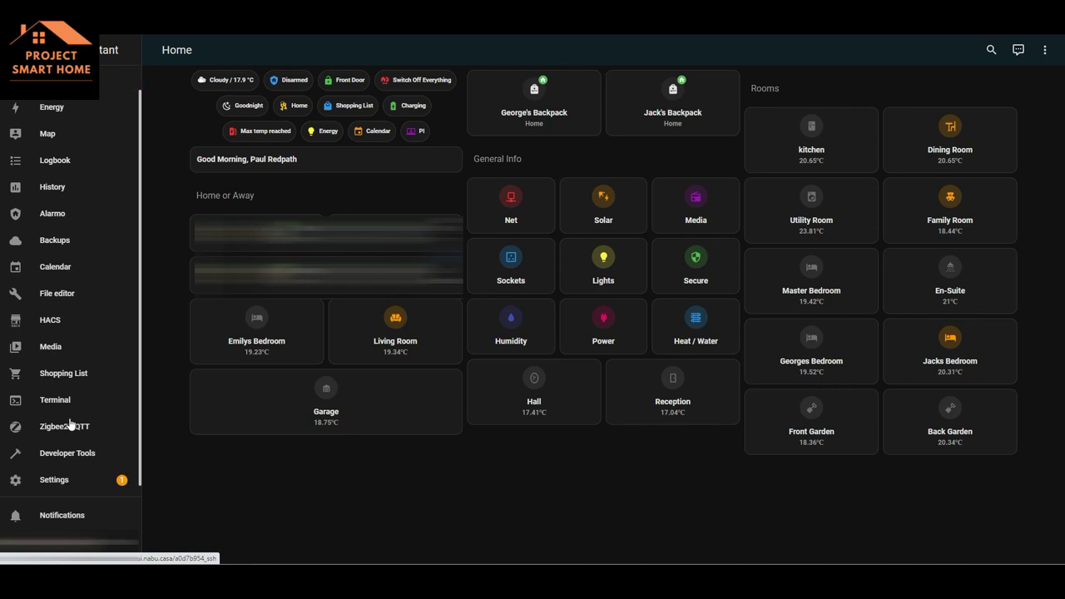
{"action": "left_click", "coordinate": [66, 473]}
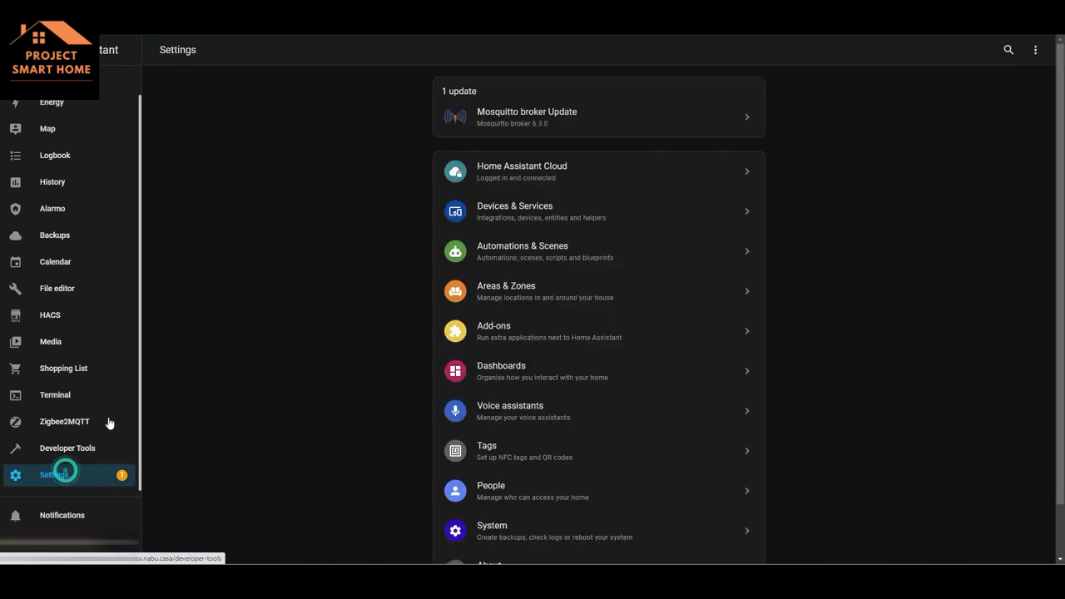
{"action": "left_click", "coordinate": [544, 251]}
{"action": "left_click", "coordinate": [348, 82]}
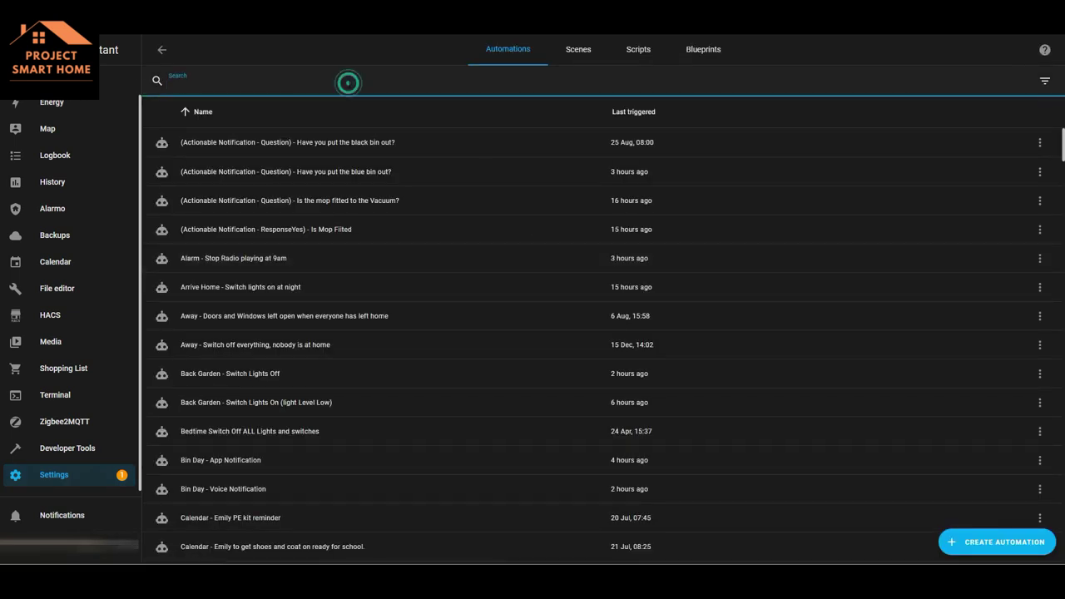
{"action": "type", "text": "master"}
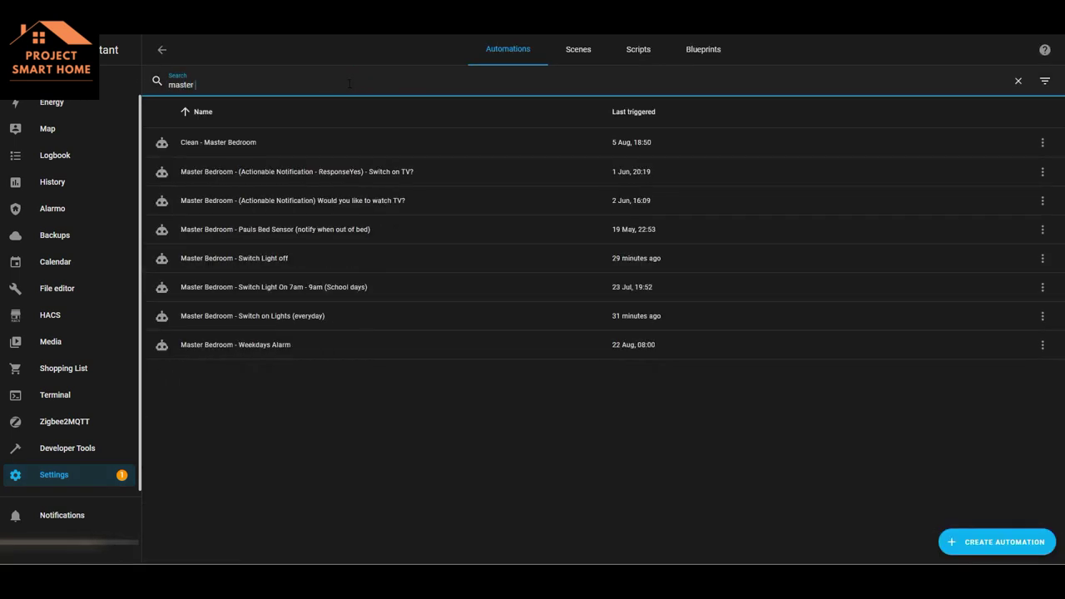
{"action": "type", "text": " bedroom"}
{"action": "left_click", "coordinate": [261, 316]}
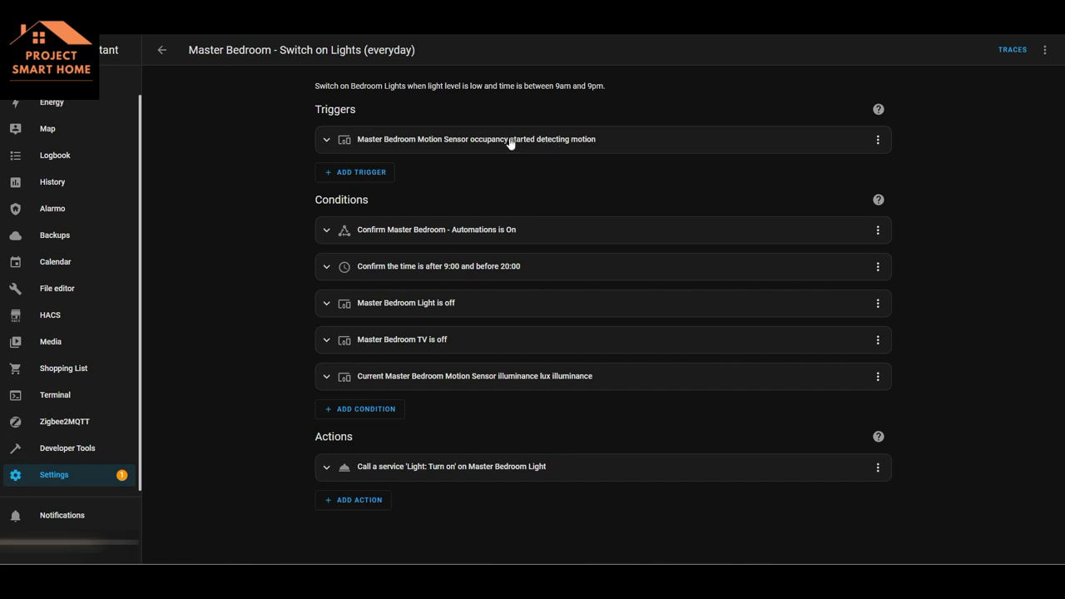
Inspect the entity and state settings of the condition "Confirm Master Bedroom - Automations is On", and collapse it again
{"action": "left_click", "coordinate": [878, 231]}
{"action": "left_click", "coordinate": [905, 262]}
{"action": "left_click", "coordinate": [325, 232]}
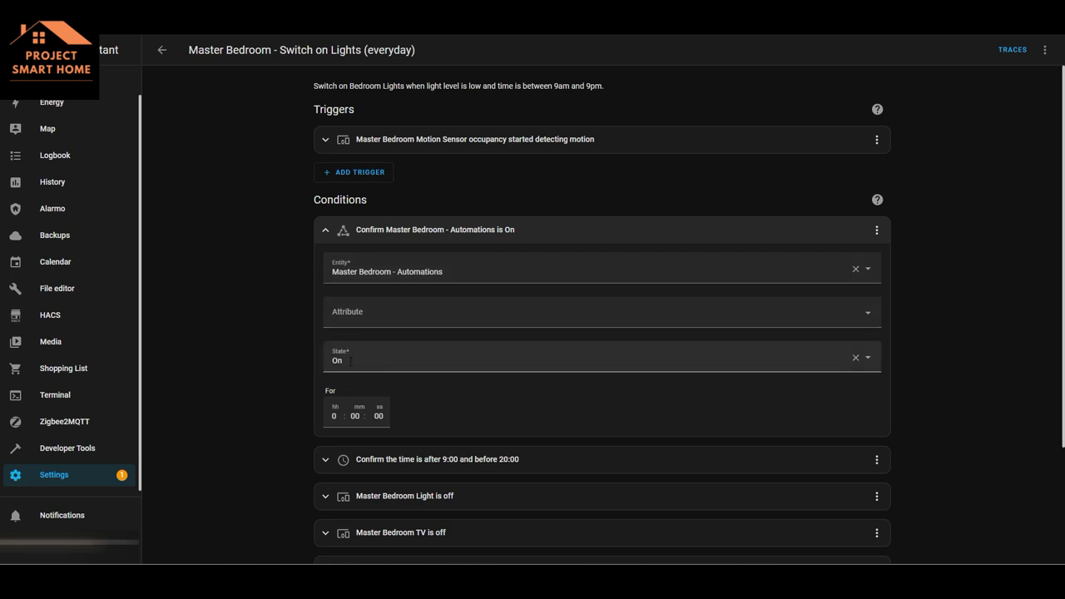
{"action": "left_click", "coordinate": [325, 230]}
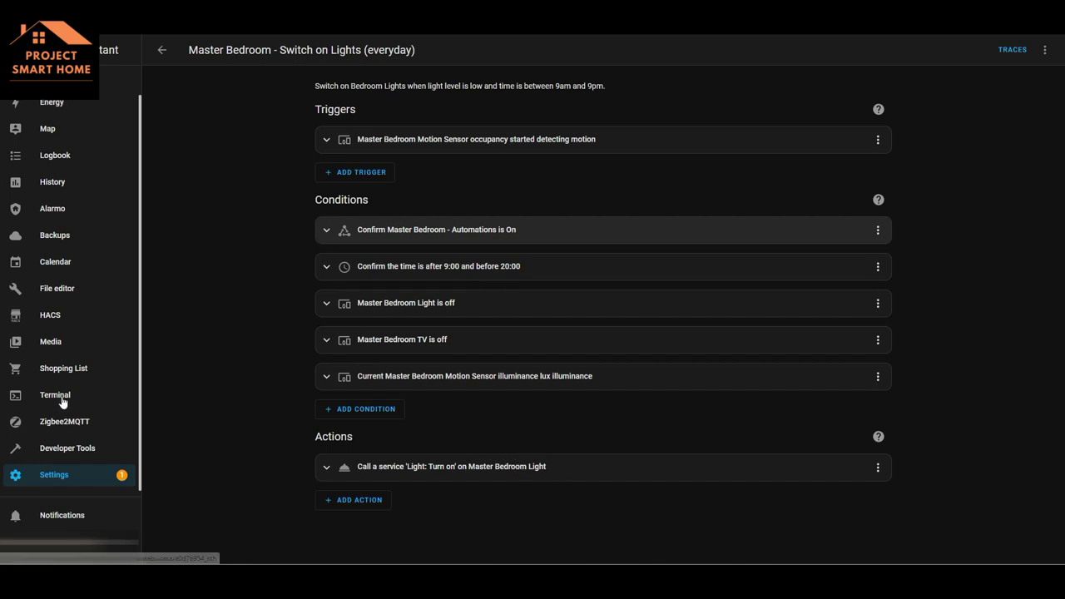
Return to the Helpers list in the Devices & Services settings
{"action": "left_click", "coordinate": [32, 474]}
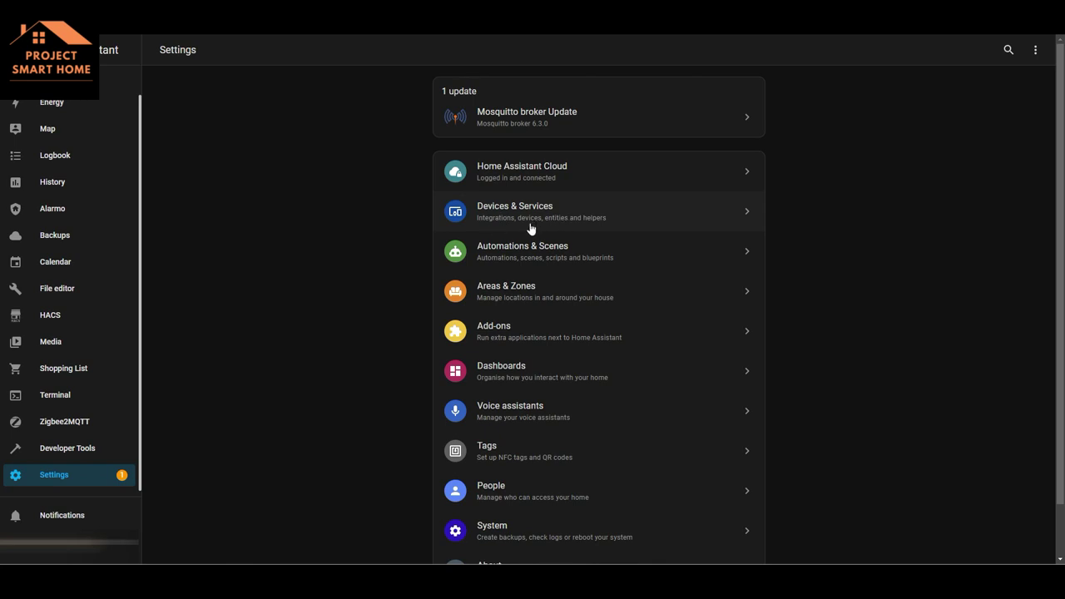
{"action": "left_click", "coordinate": [603, 223]}
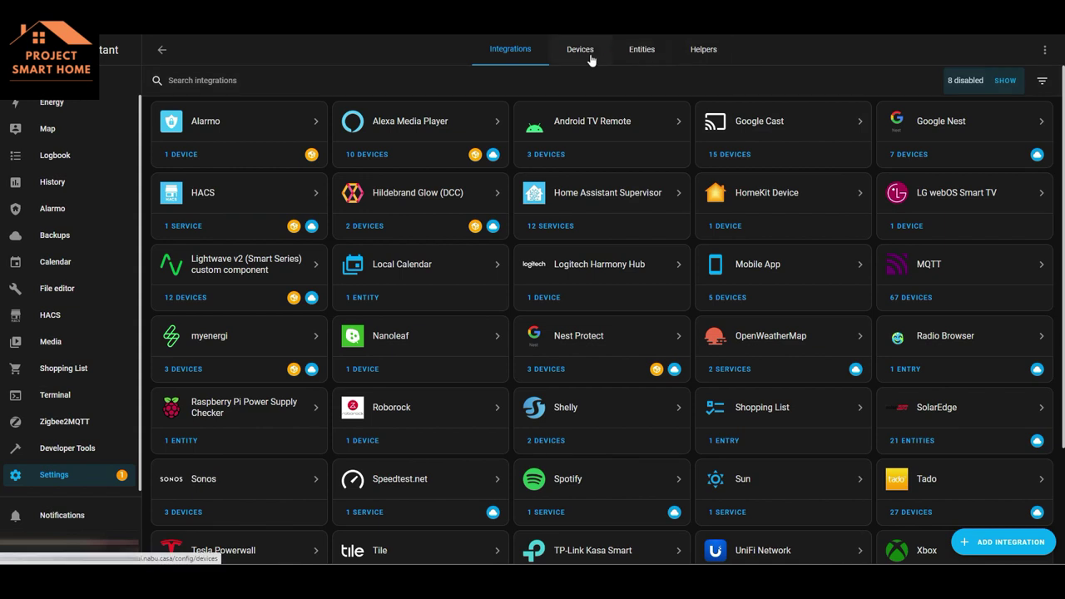
{"action": "left_click", "coordinate": [704, 50]}
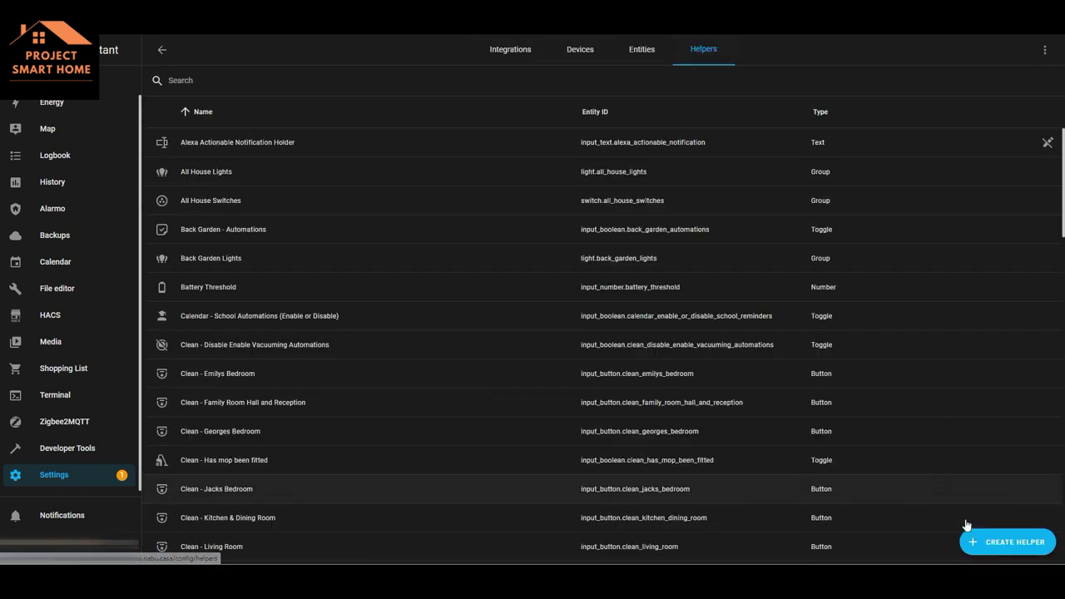
View the creation form for a Toggle helper and close it without creating anything
{"action": "left_click", "coordinate": [1008, 542]}
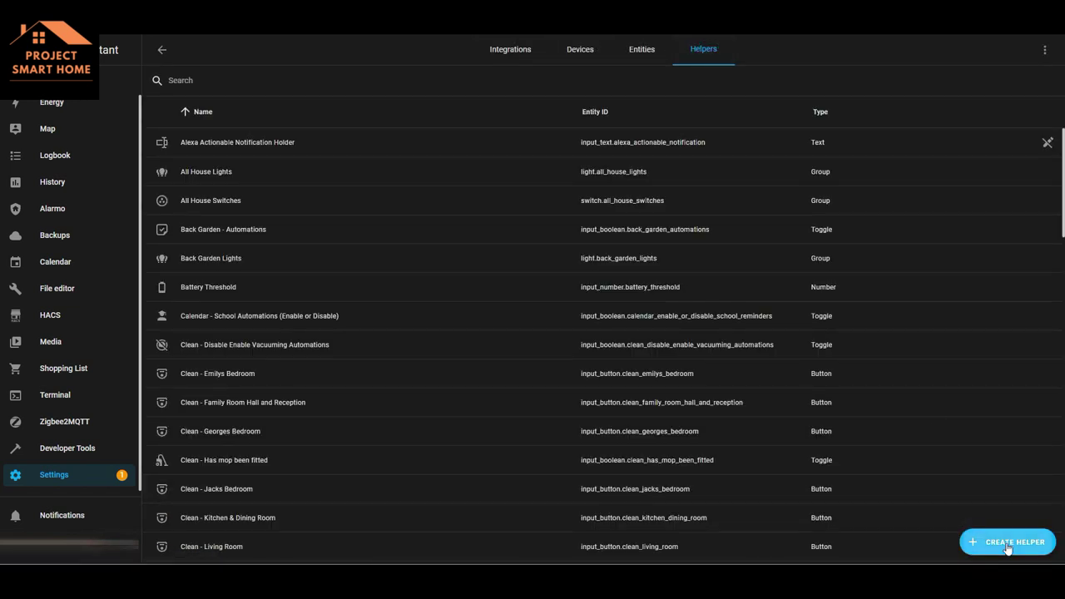
{"action": "scroll", "coordinate": [534, 363], "scroll_direction": "down", "scroll_amount": 3}
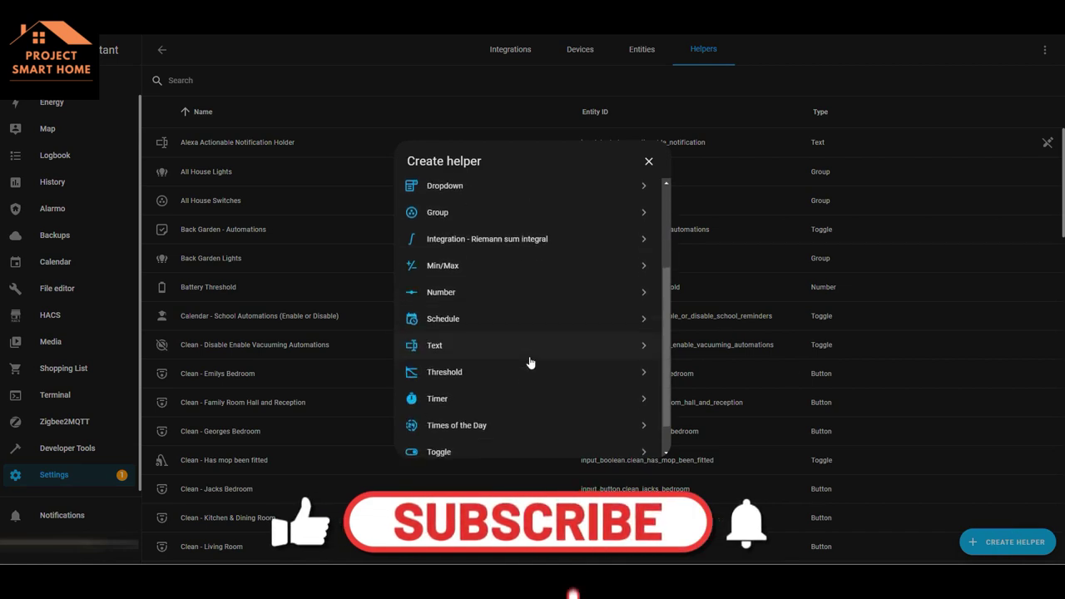
{"action": "left_click", "coordinate": [456, 412]}
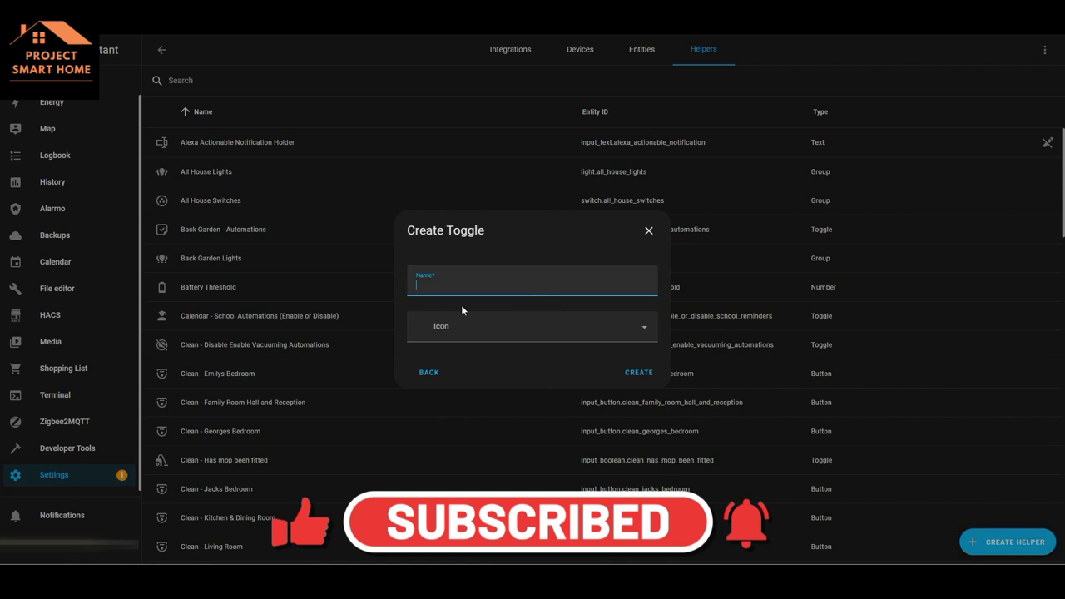
{"action": "left_click", "coordinate": [650, 233]}
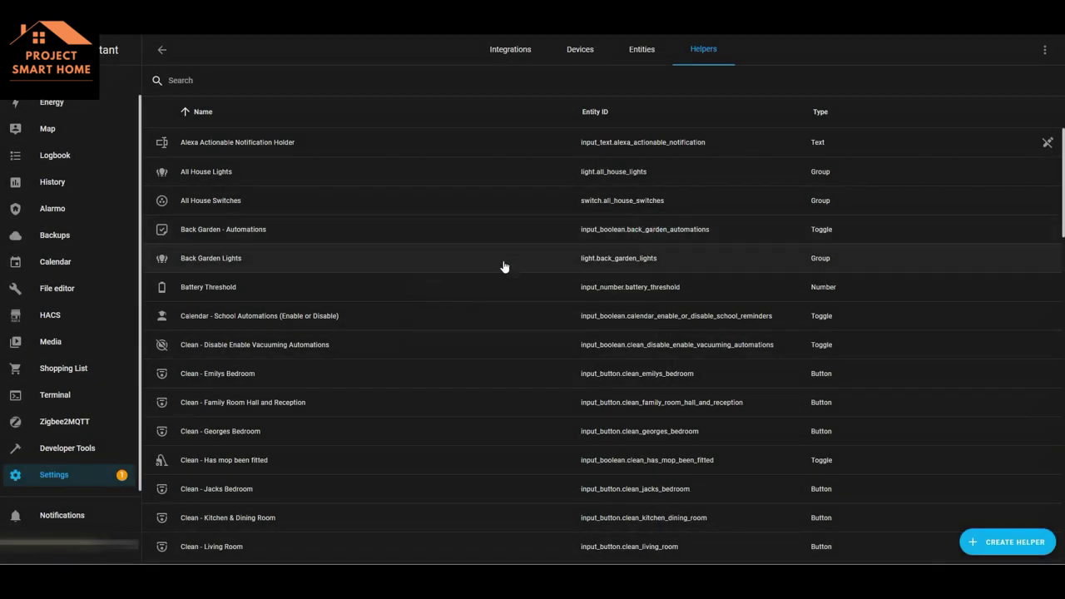
Search the helpers for "autom", review the settings of the "Master Bedroom - Automations" toggle, and close its dialog
{"action": "left_click", "coordinate": [304, 84]}
{"action": "type", "text": "autom"}
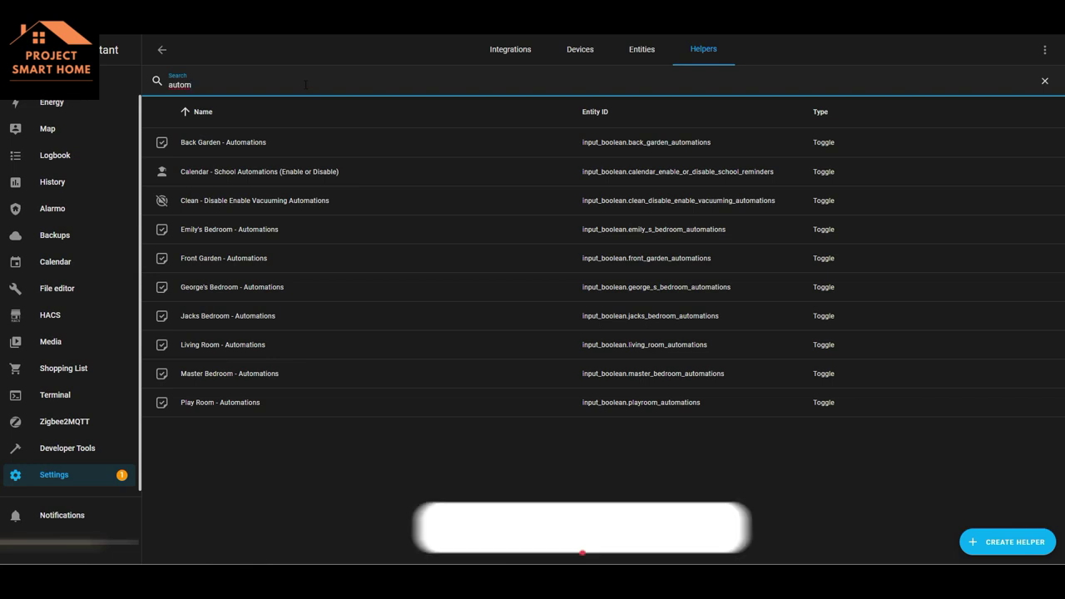
{"action": "left_click", "coordinate": [257, 374]}
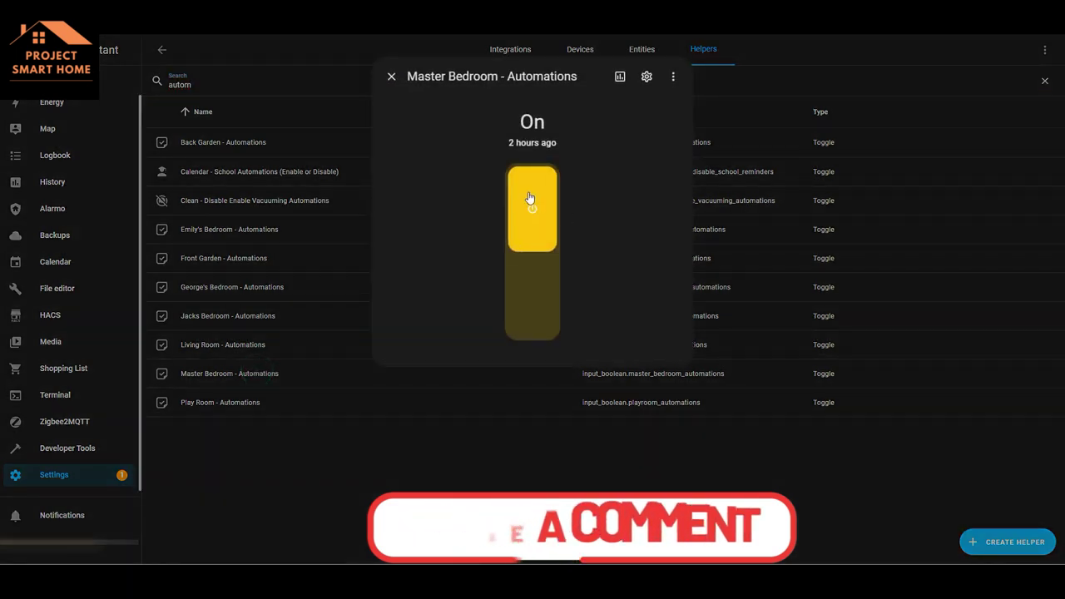
{"action": "left_click", "coordinate": [646, 76]}
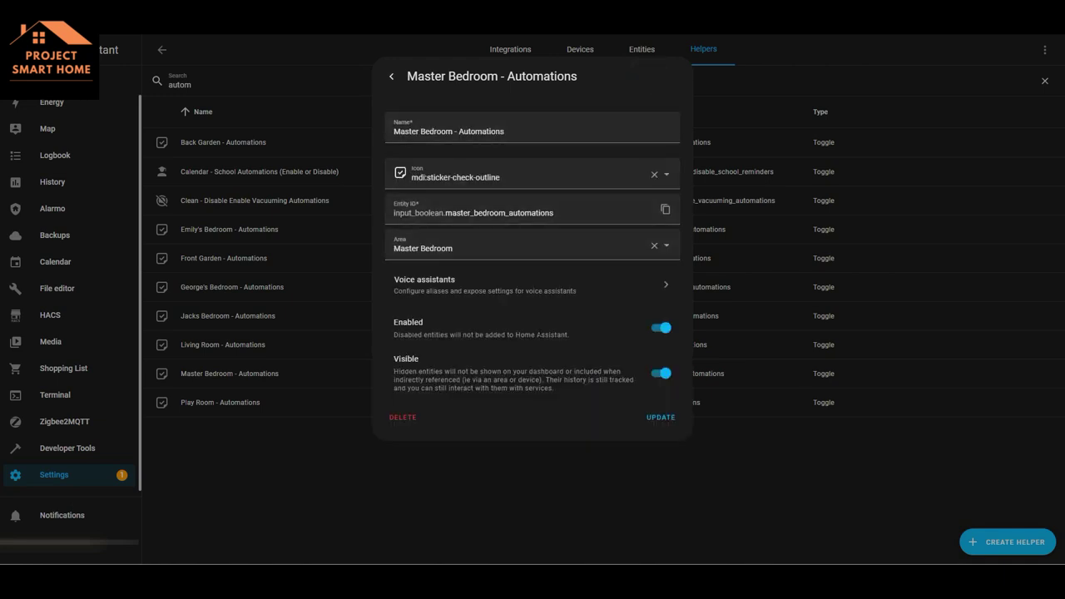
{"action": "left_click", "coordinate": [391, 76]}
{"action": "left_click", "coordinate": [391, 77]}
{"action": "left_click", "coordinate": [388, 76]}
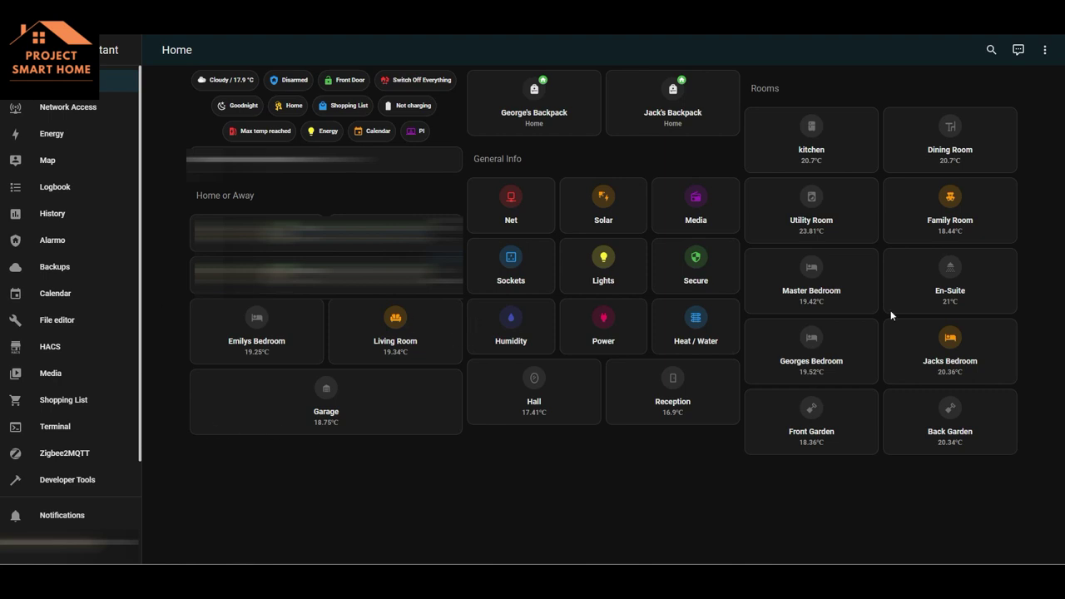
Open the Master Bedroom view from the Home dashboard and check the automations toggle under Master Bedroom Info
{"action": "left_click", "coordinate": [856, 280]}
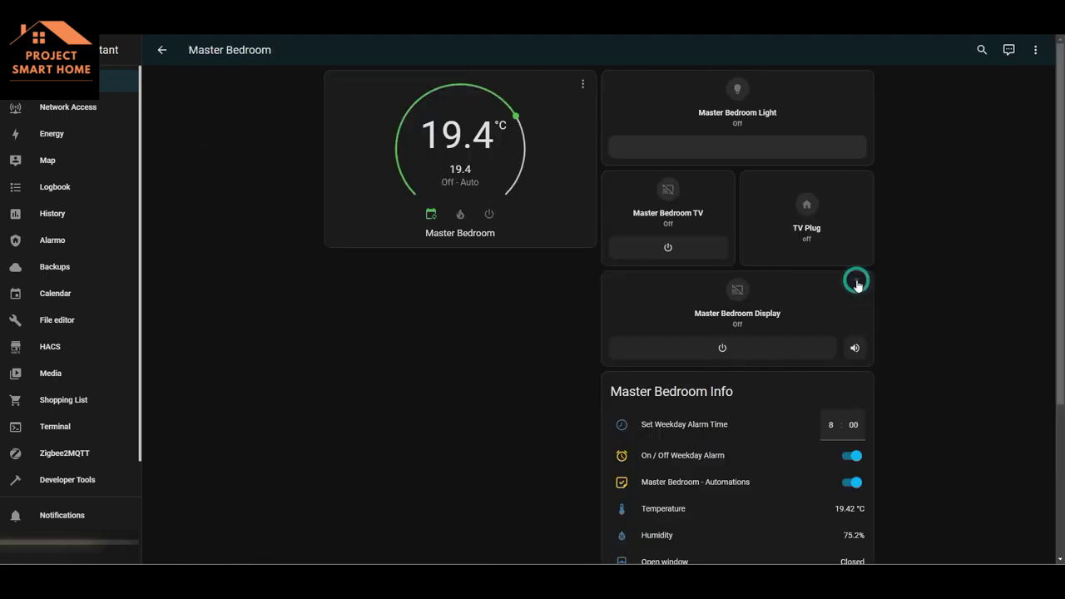
{"action": "scroll", "coordinate": [956, 363], "scroll_direction": "down", "scroll_amount": 3}
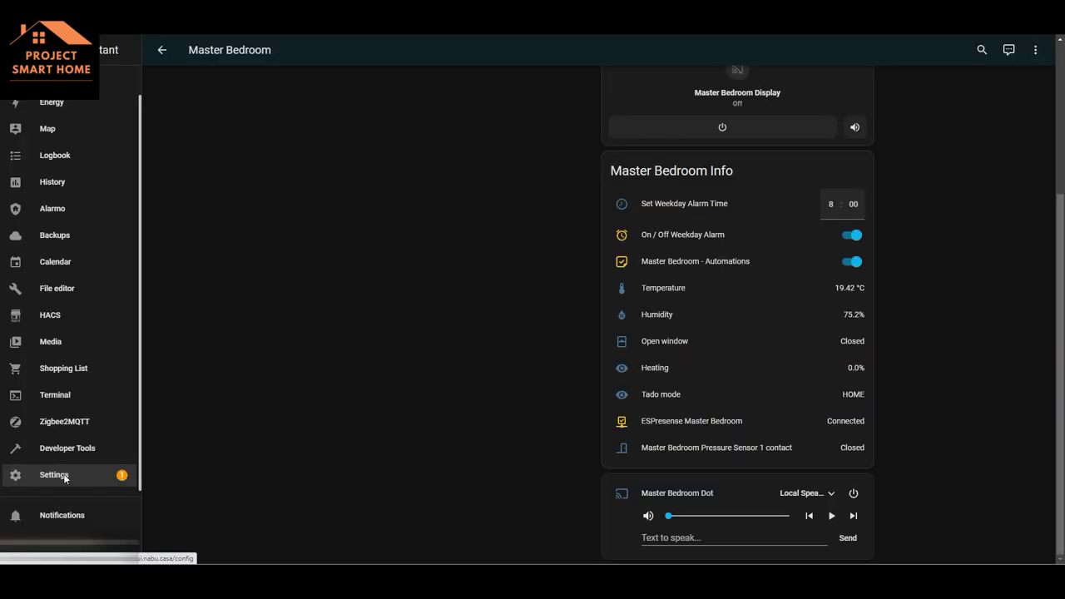
Search the automations list in Settings for "master" and open the "Master Bedroom - Weekdays Alarm" automation
{"action": "left_click", "coordinate": [60, 475]}
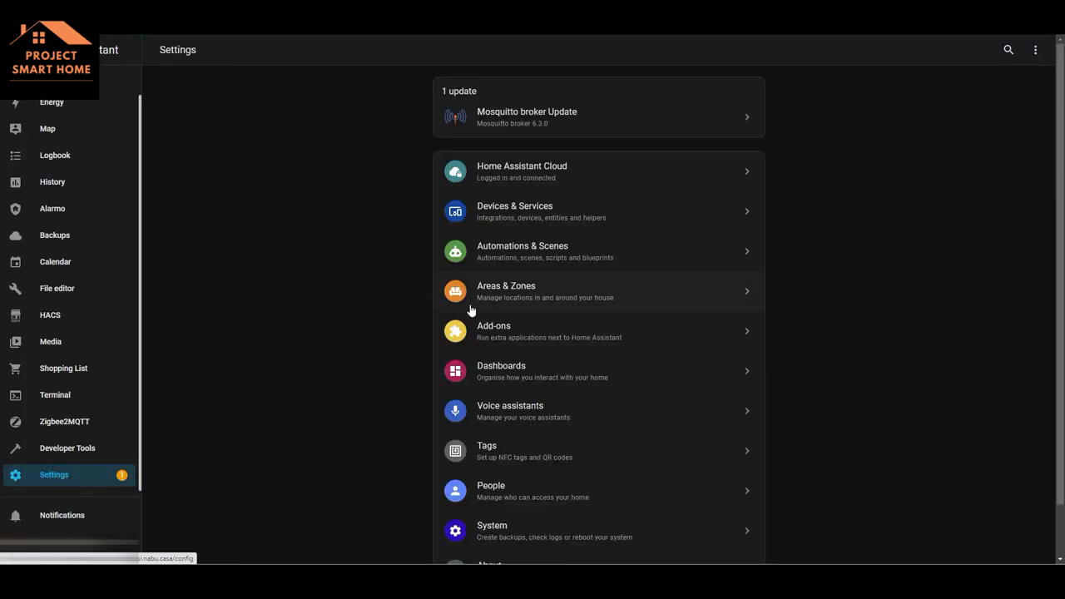
{"action": "left_click", "coordinate": [566, 252]}
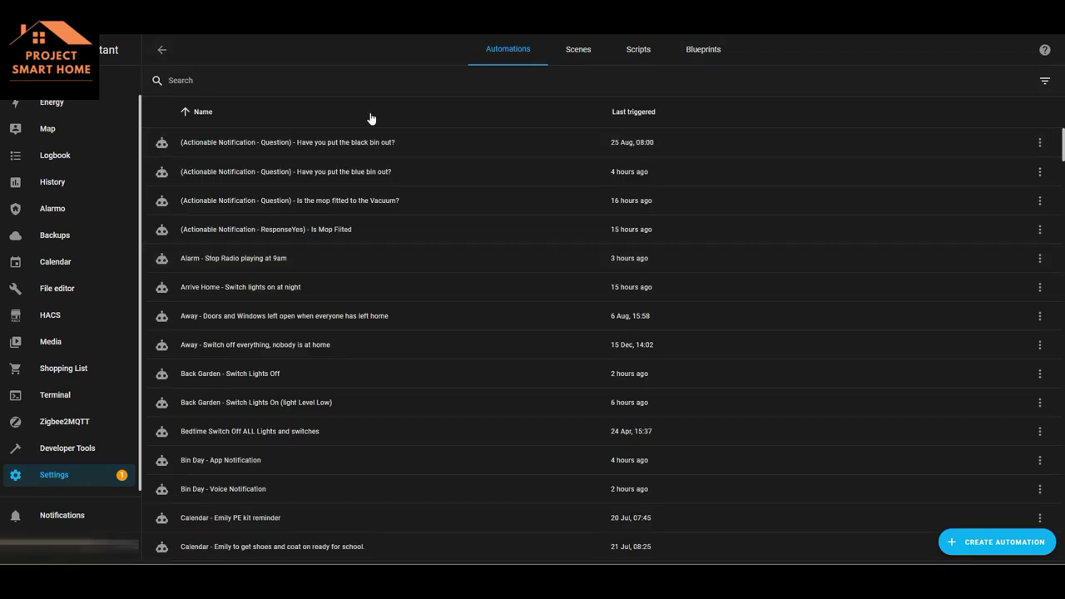
{"action": "left_click", "coordinate": [367, 84]}
{"action": "type", "text": "master"}
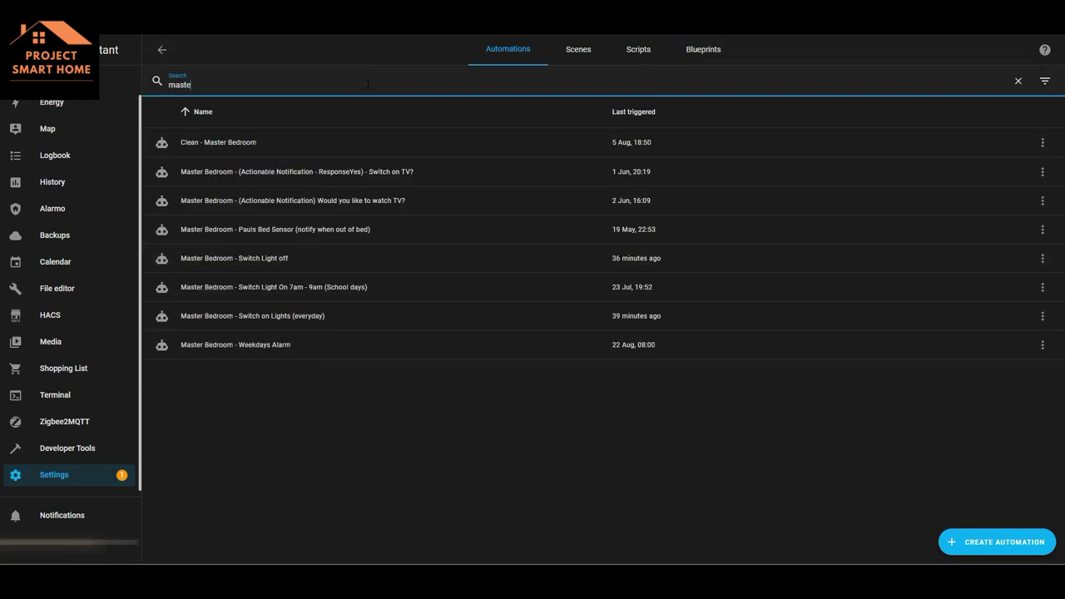
{"action": "left_click", "coordinate": [257, 345]}
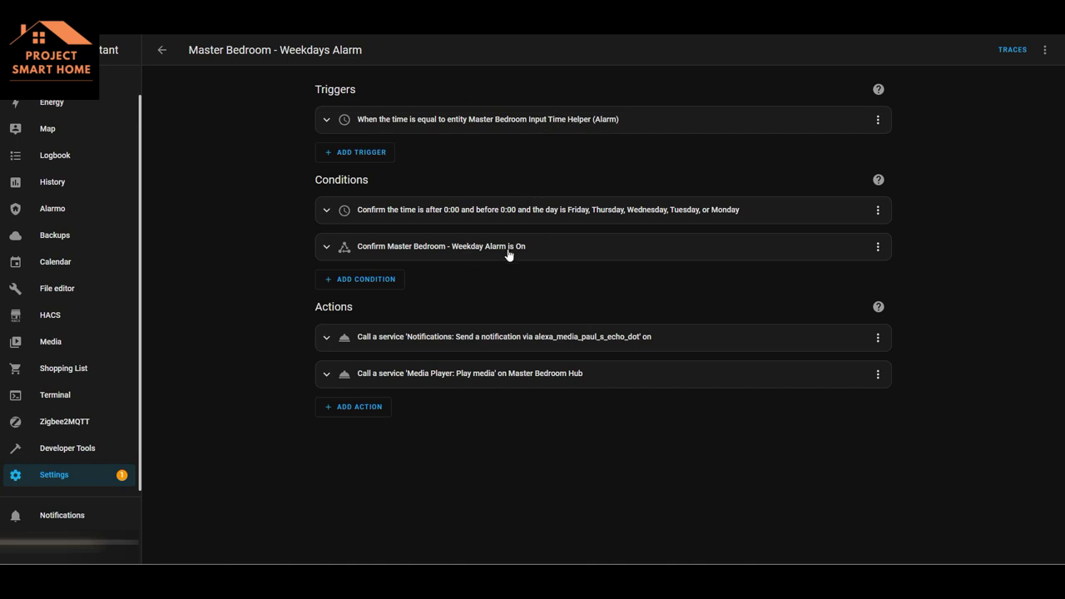
Review the "Master Bedroom - Weekday Alarm" condition's settings, test the condition, and collapse it
{"action": "left_click", "coordinate": [325, 248]}
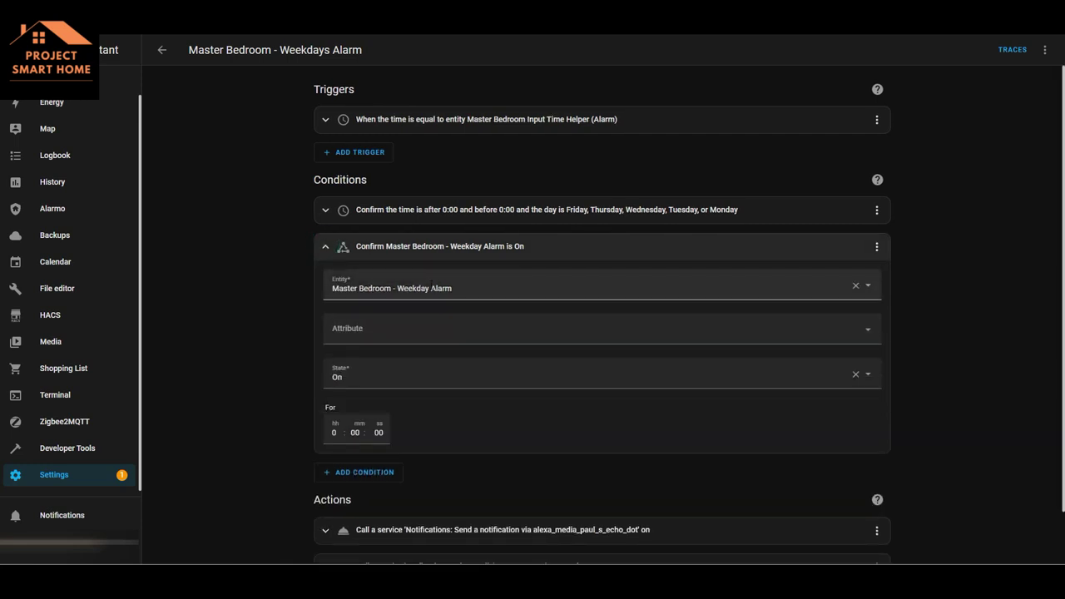
{"action": "left_click", "coordinate": [407, 405]}
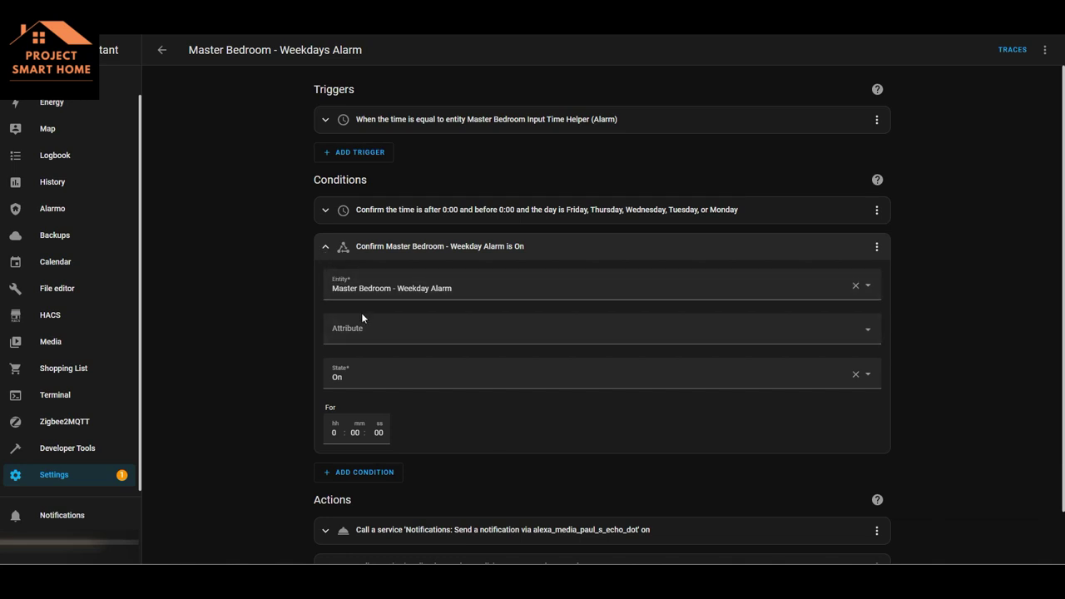
{"action": "left_click", "coordinate": [876, 247]}
{"action": "left_click", "coordinate": [915, 276]}
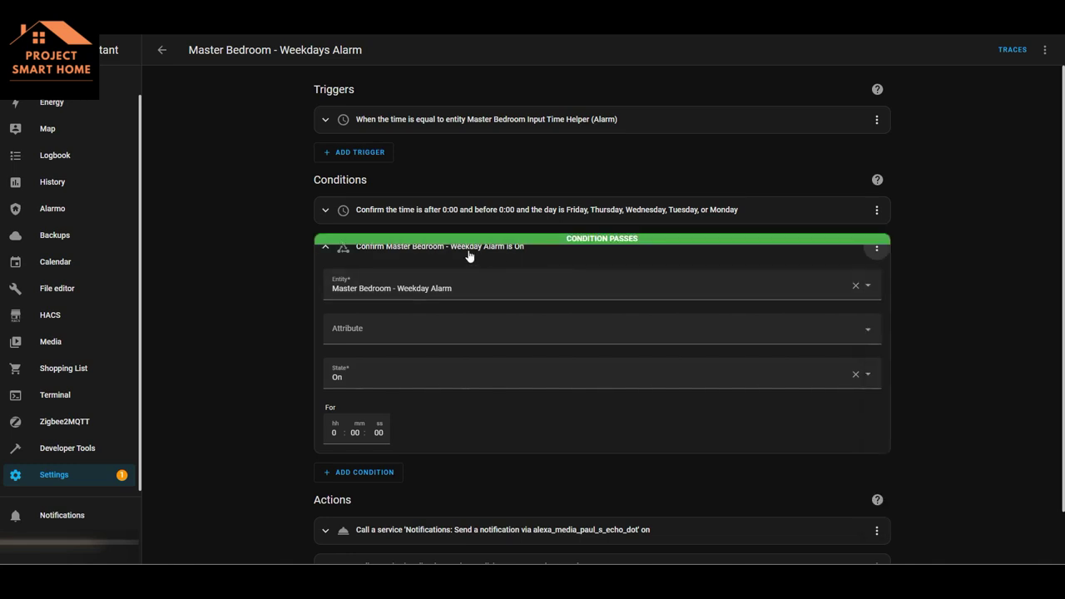
{"action": "left_click", "coordinate": [324, 247]}
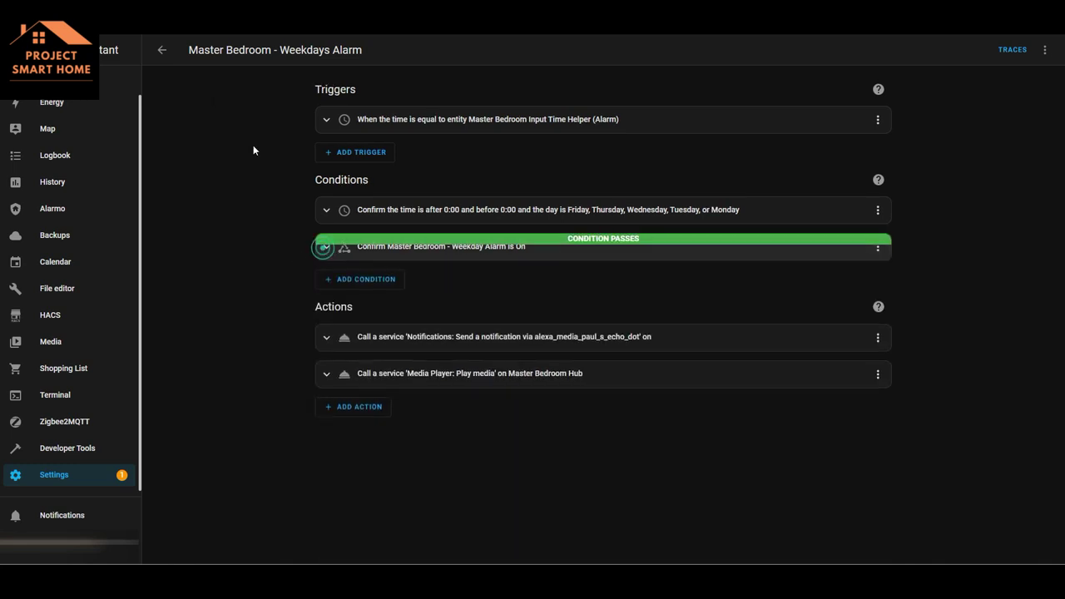
Open the Dining Room view from the Home dashboard and switch its cleaning automations toggle off and back on
{"action": "left_click", "coordinate": [162, 50]}
{"action": "scroll", "coordinate": [82, 119], "scroll_direction": "up", "scroll_amount": 1}
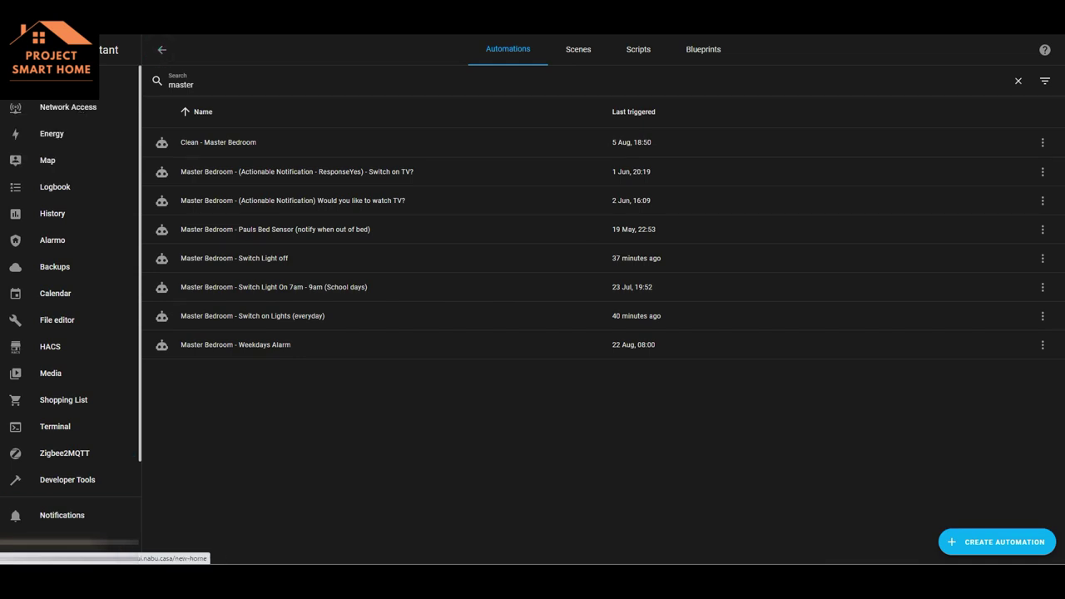
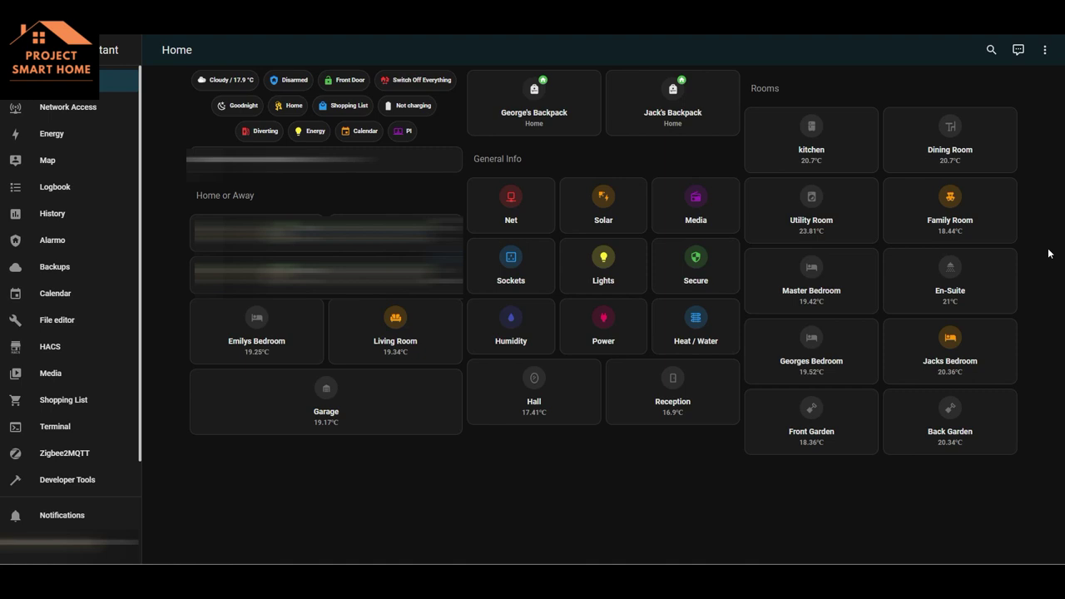
{"action": "left_click", "coordinate": [985, 141]}
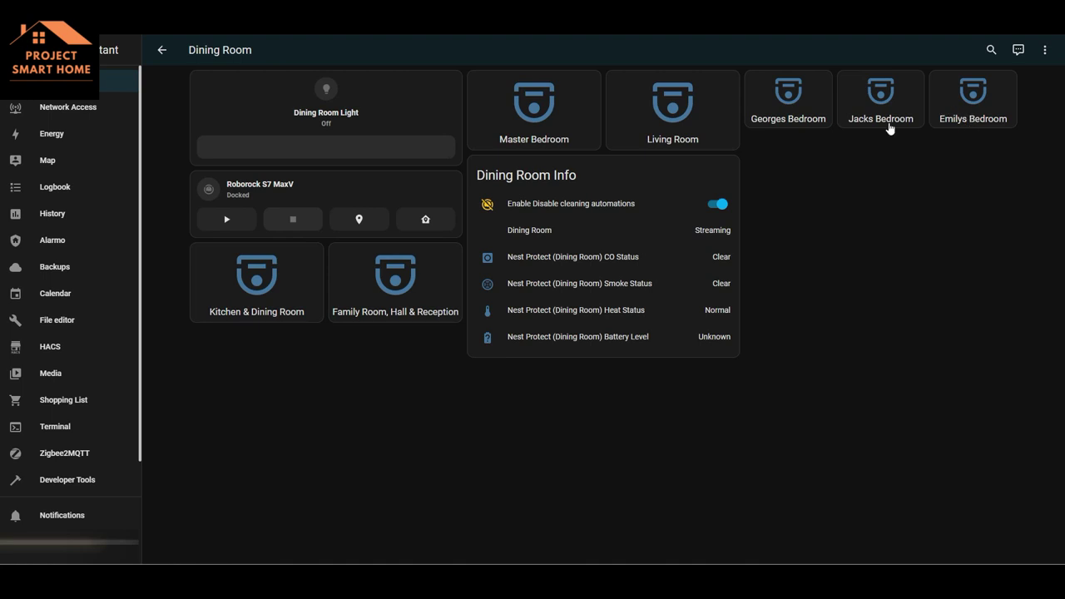
{"action": "left_click", "coordinate": [712, 206]}
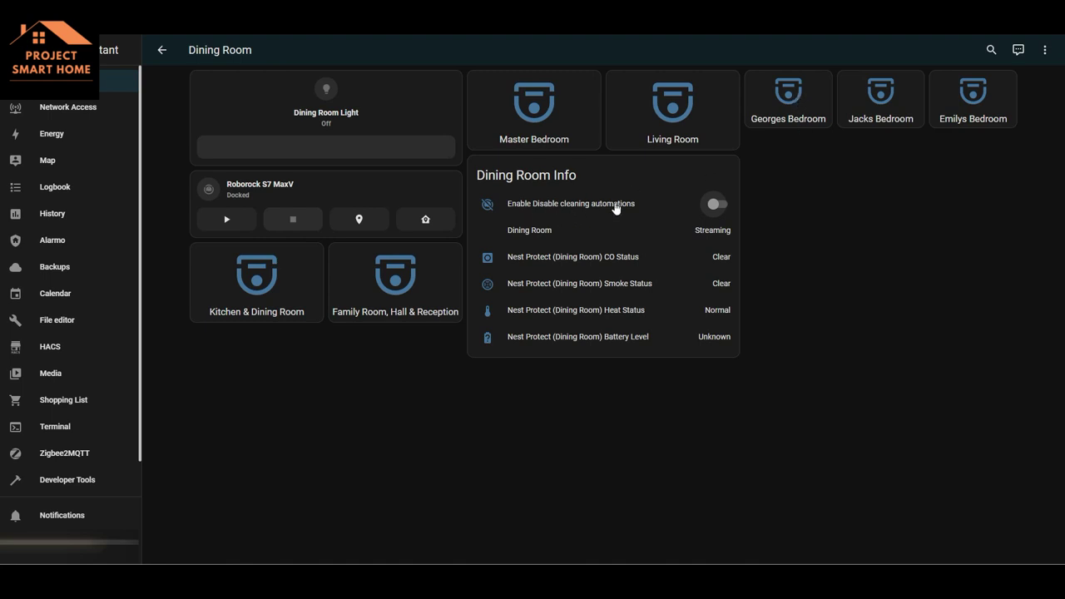
{"action": "left_click", "coordinate": [721, 205]}
Search the automations list in Settings for "clean" and open the "Clean - Master Bedroom" automation
{"action": "scroll", "coordinate": [73, 370], "scroll_direction": "down", "scroll_amount": 1}
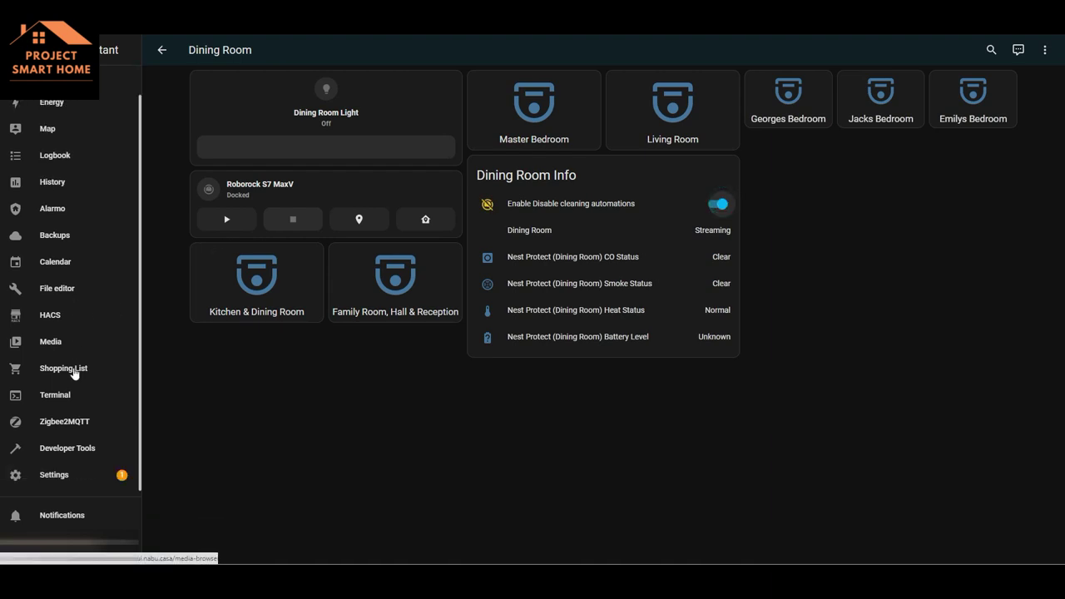
{"action": "left_click", "coordinate": [64, 479]}
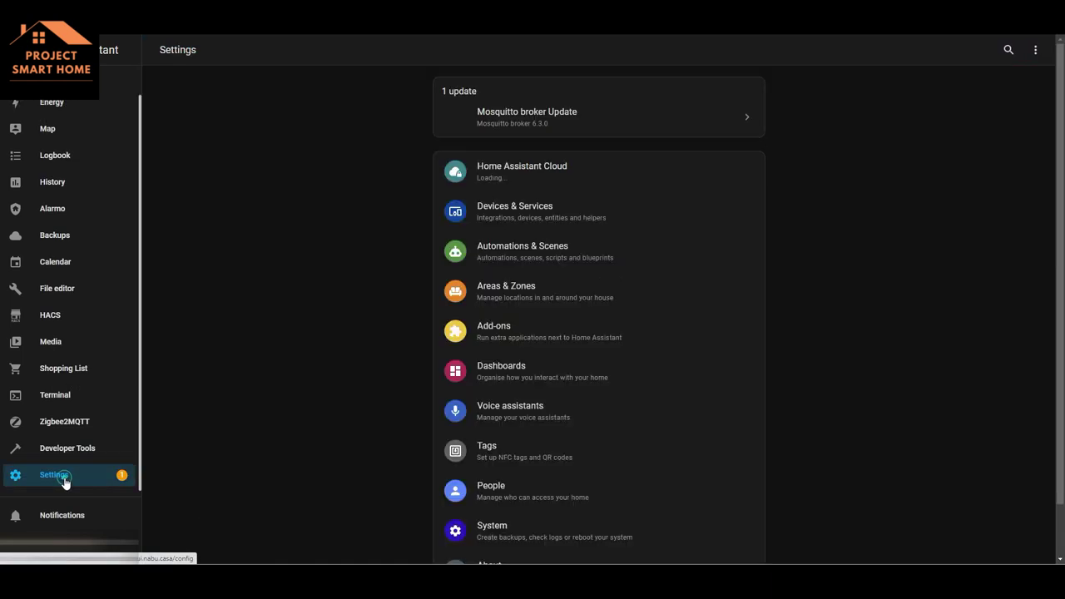
{"action": "left_click", "coordinate": [527, 250]}
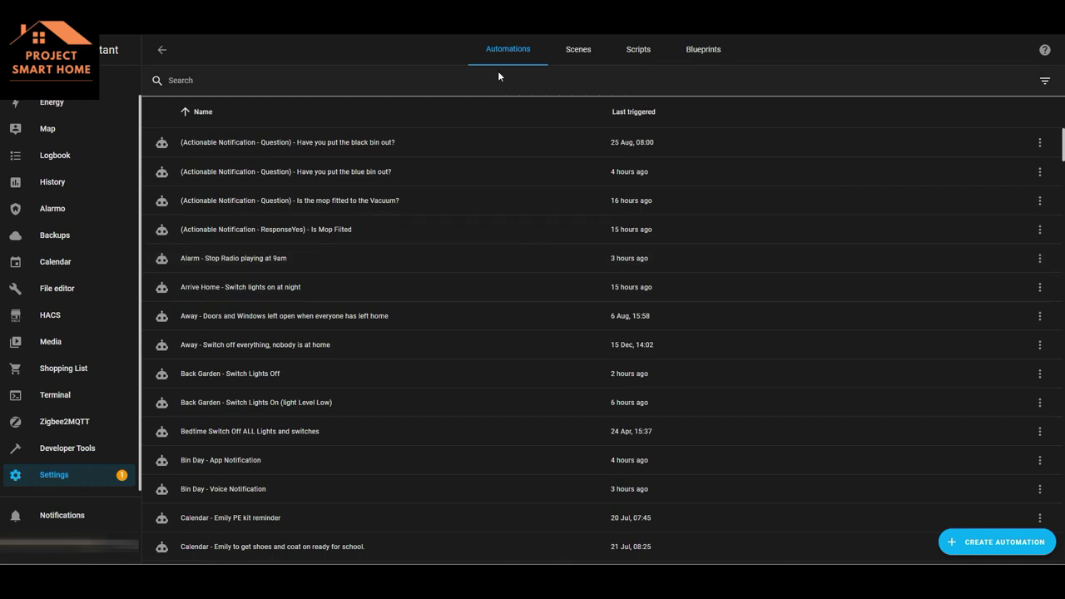
{"action": "left_click", "coordinate": [366, 84]}
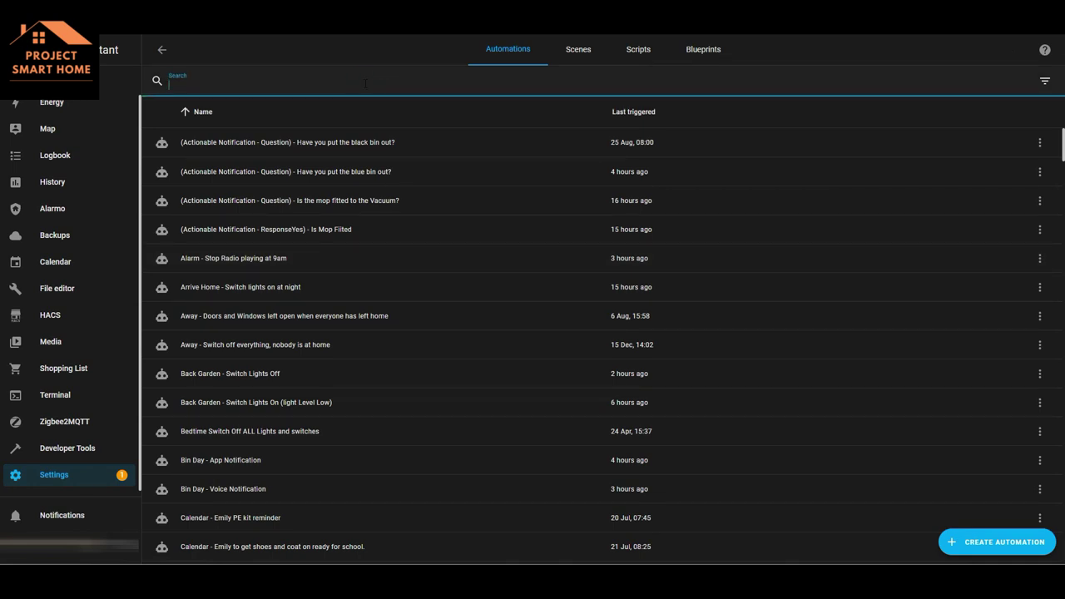
{"action": "type", "text": "clean"}
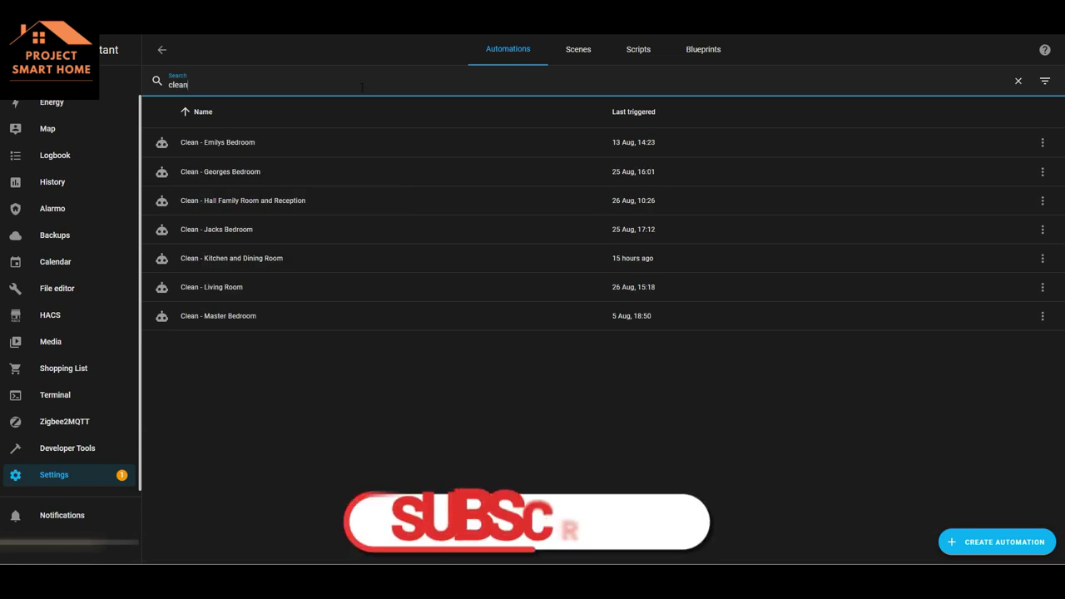
{"action": "left_click", "coordinate": [239, 318]}
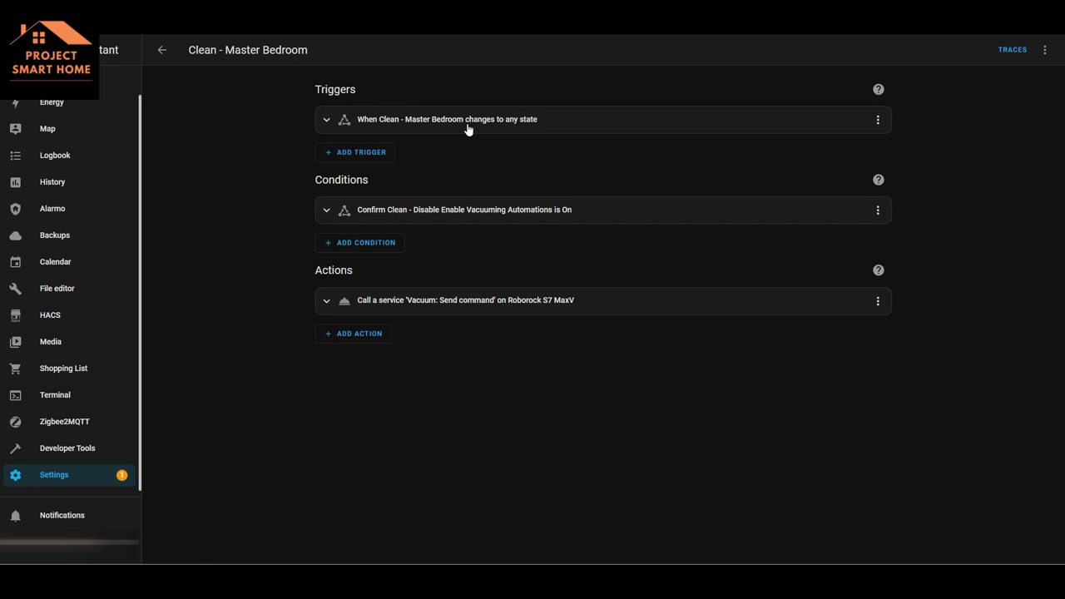
Test the automation's vacuuming toggle condition and review the parameters of the Roborock S7 MaxV send command action
{"action": "left_click", "coordinate": [877, 211]}
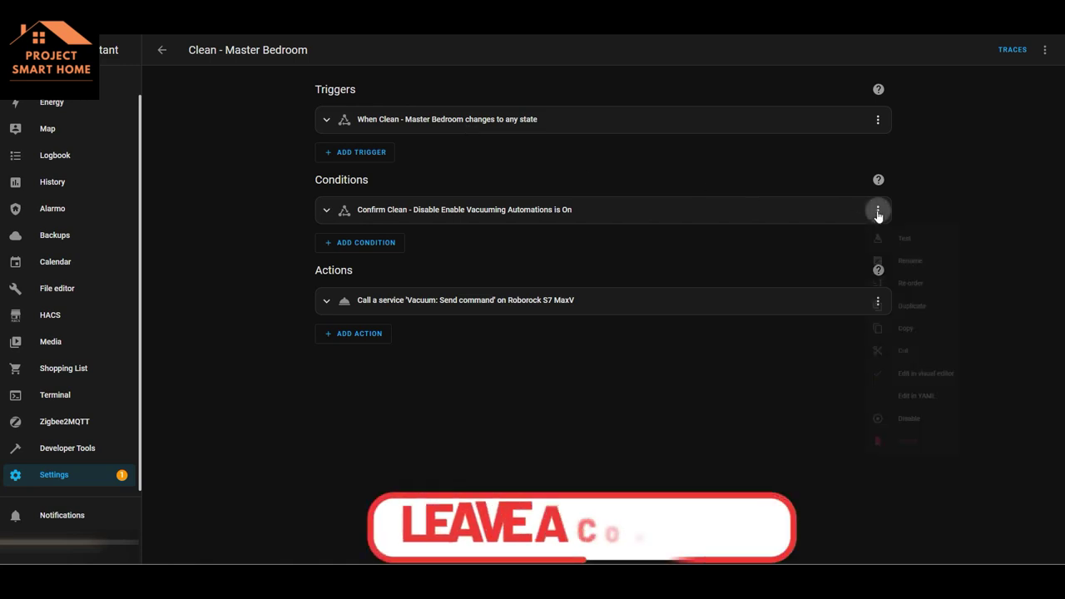
{"action": "left_click", "coordinate": [907, 240]}
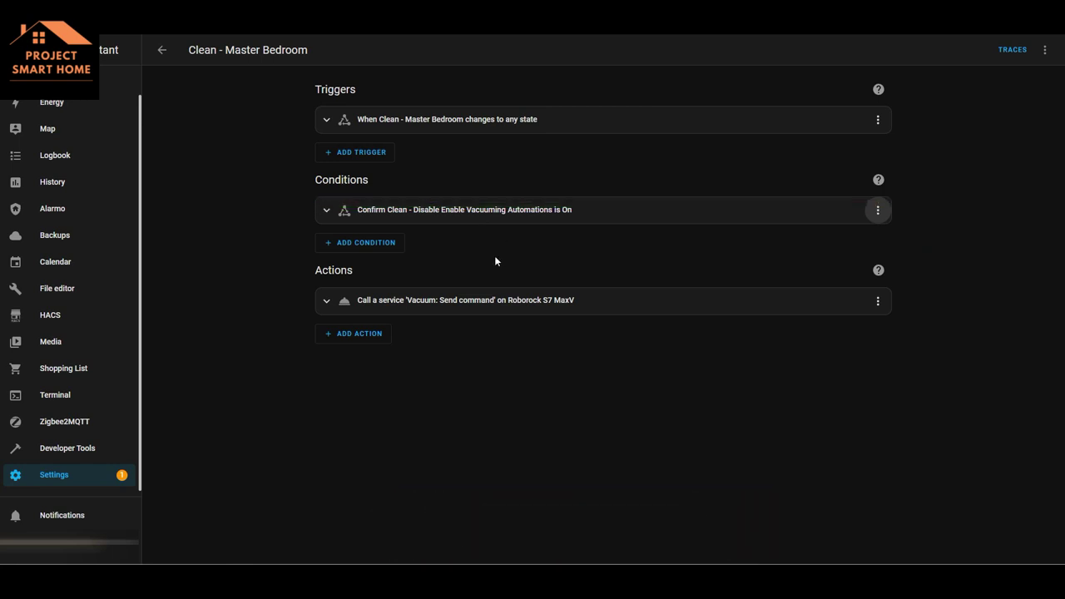
{"action": "left_click", "coordinate": [325, 305]}
{"action": "scroll", "coordinate": [545, 409], "scroll_direction": "down", "scroll_amount": 1}
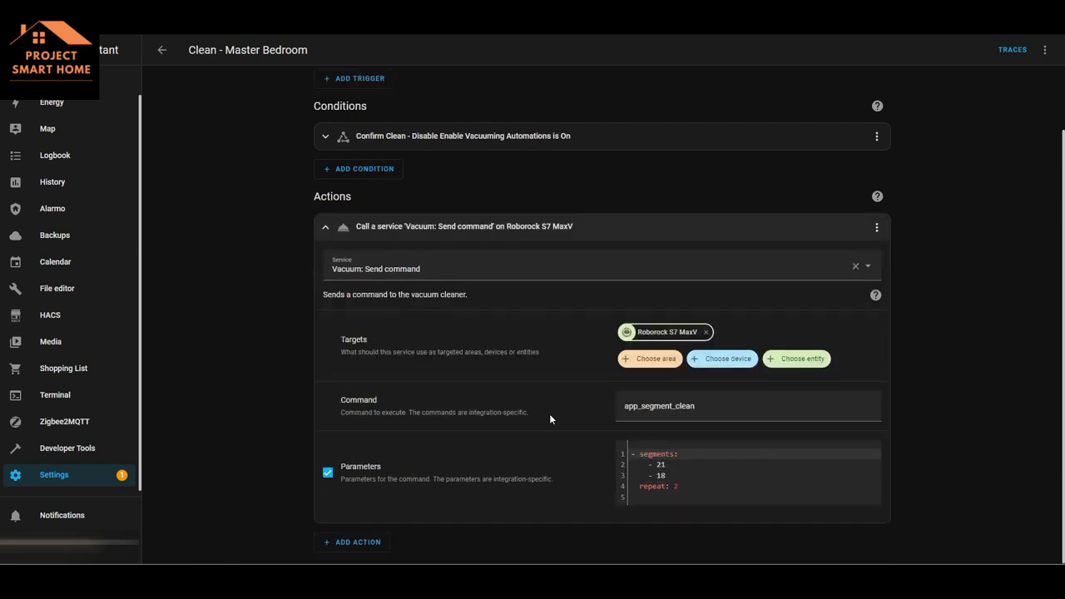
{"action": "left_click", "coordinate": [325, 226]}
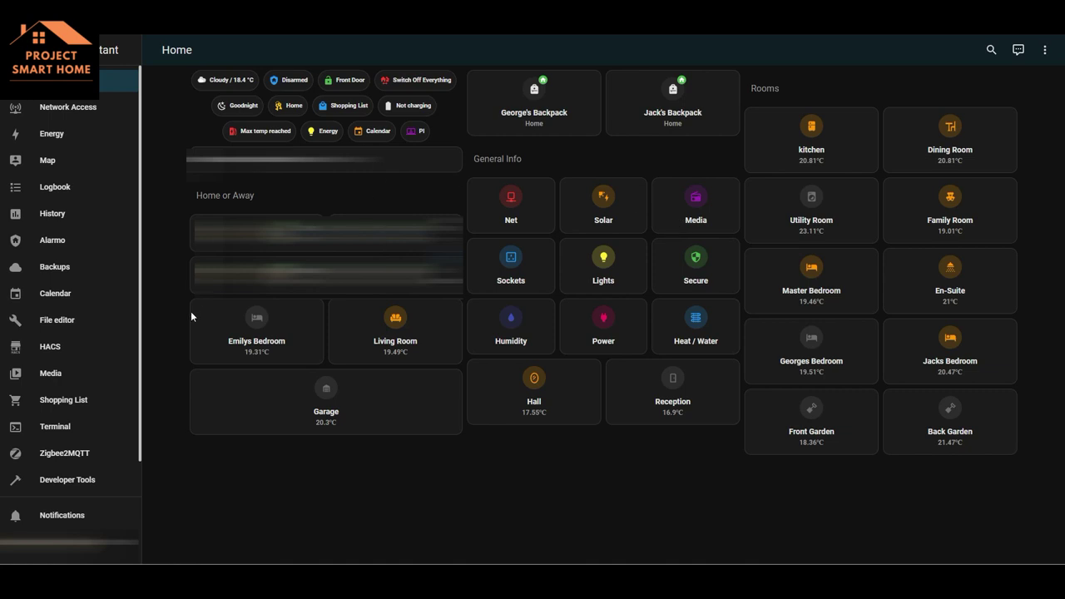
Open the Helpers list in the Devices & Services settings and search it for "brea"
{"action": "scroll", "coordinate": [56, 474], "scroll_direction": "down", "scroll_amount": 1}
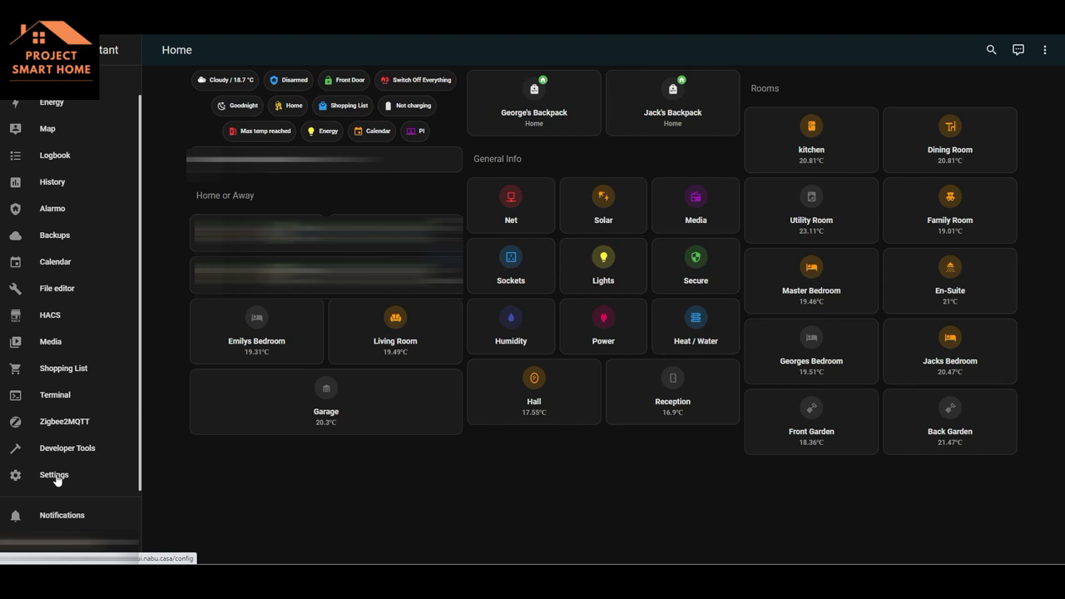
{"action": "left_click", "coordinate": [54, 475]}
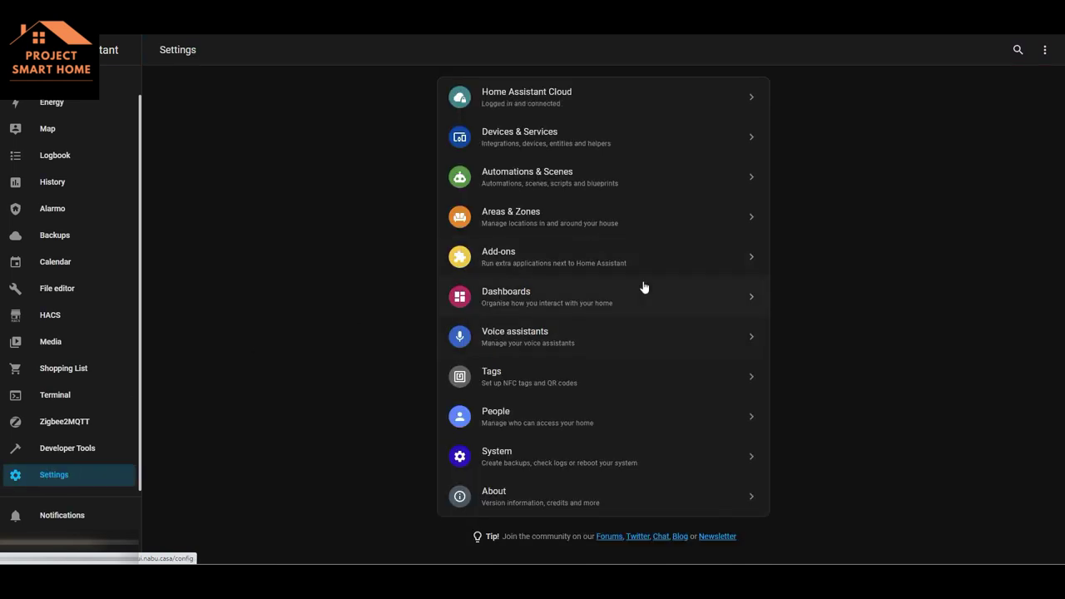
{"action": "left_click", "coordinate": [616, 145]}
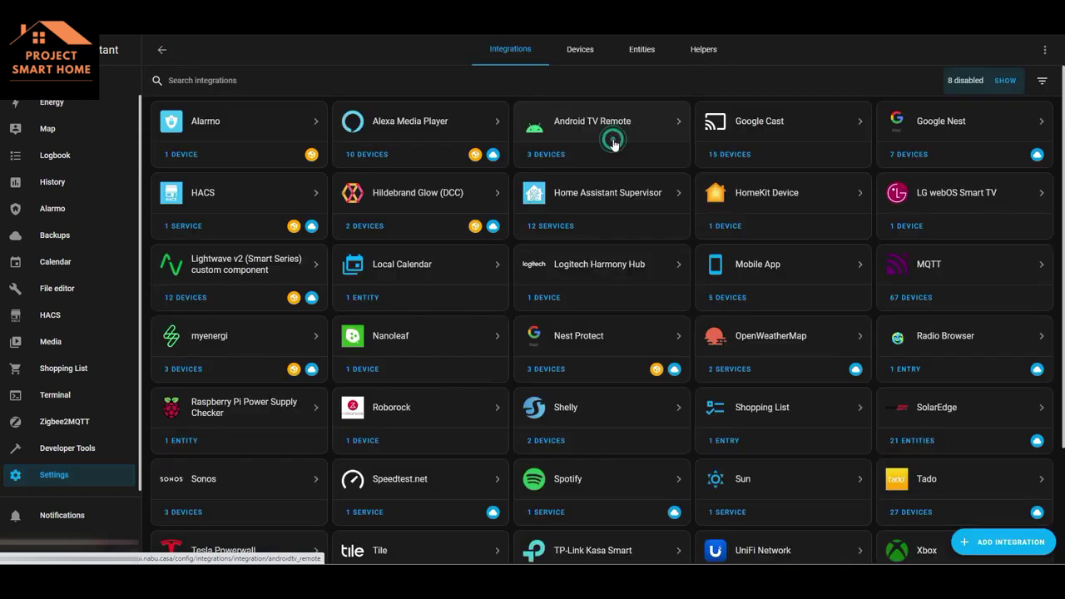
{"action": "left_click", "coordinate": [704, 52]}
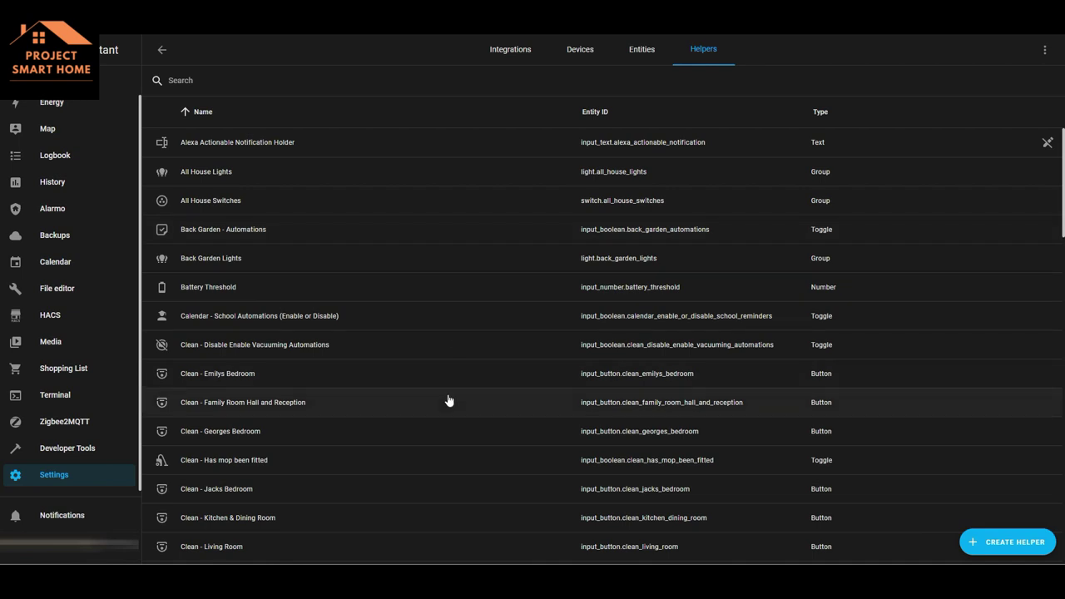
{"action": "left_click", "coordinate": [344, 84]}
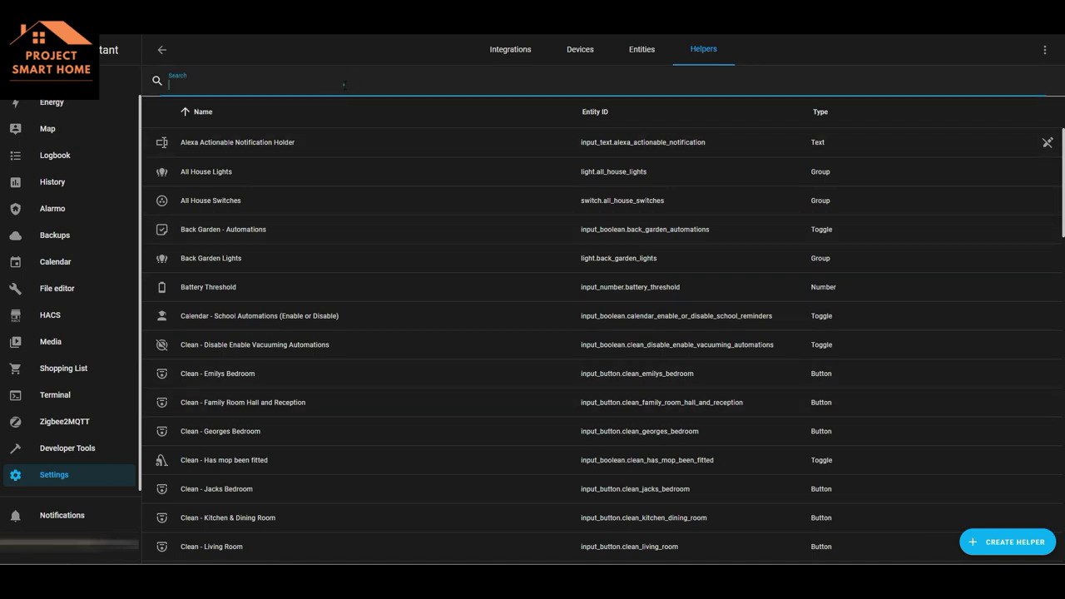
{"action": "type", "text": "brea"}
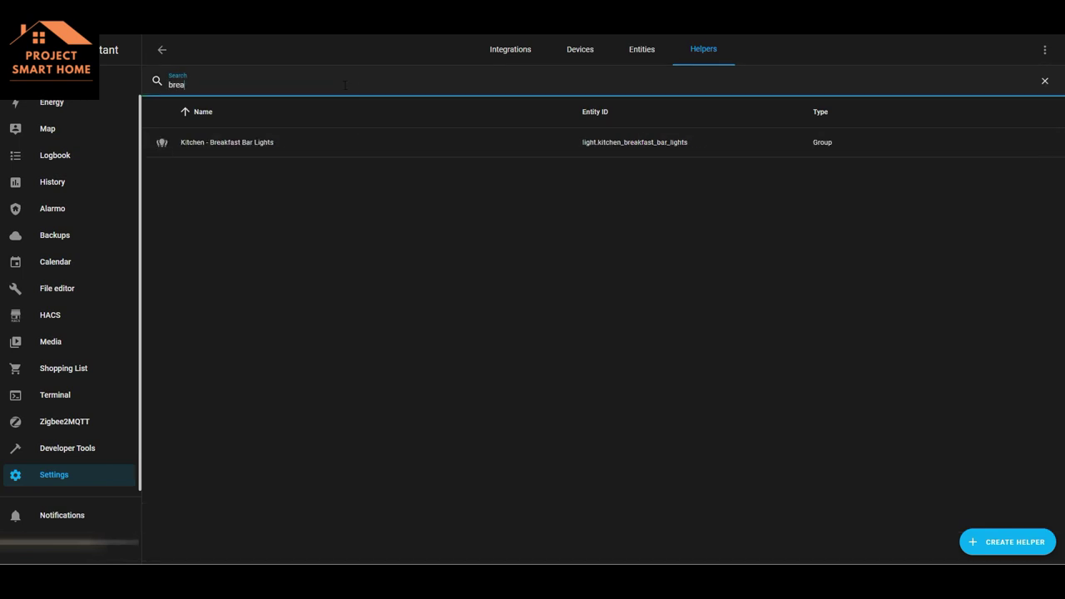
Review the member lights in the "Kitchen - Breakfast Bar Lights" group options and close its dialogs without changes
{"action": "left_click", "coordinate": [236, 146]}
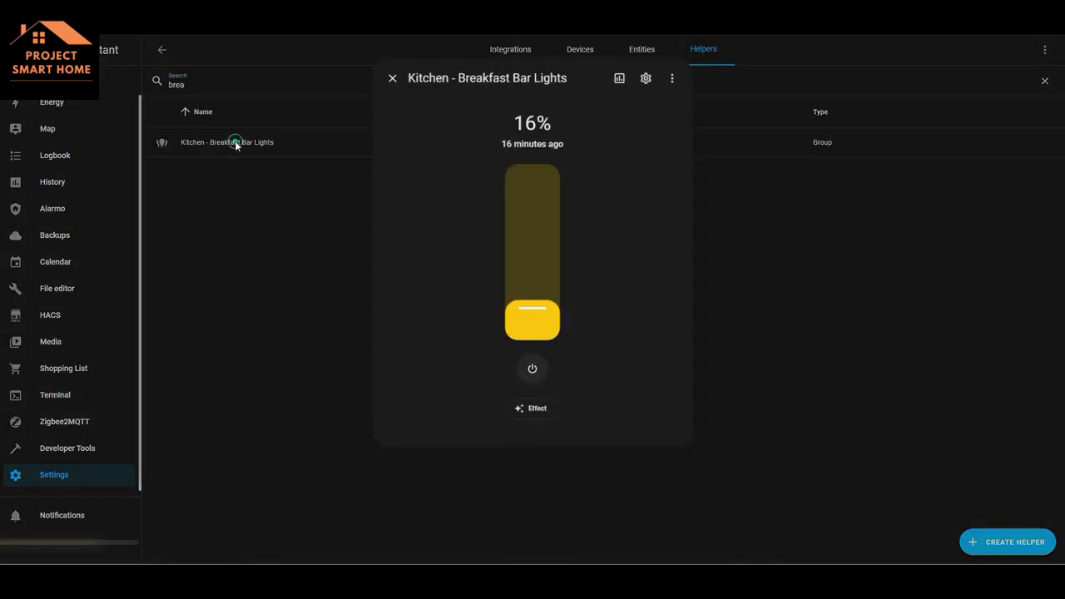
{"action": "left_click", "coordinate": [647, 76]}
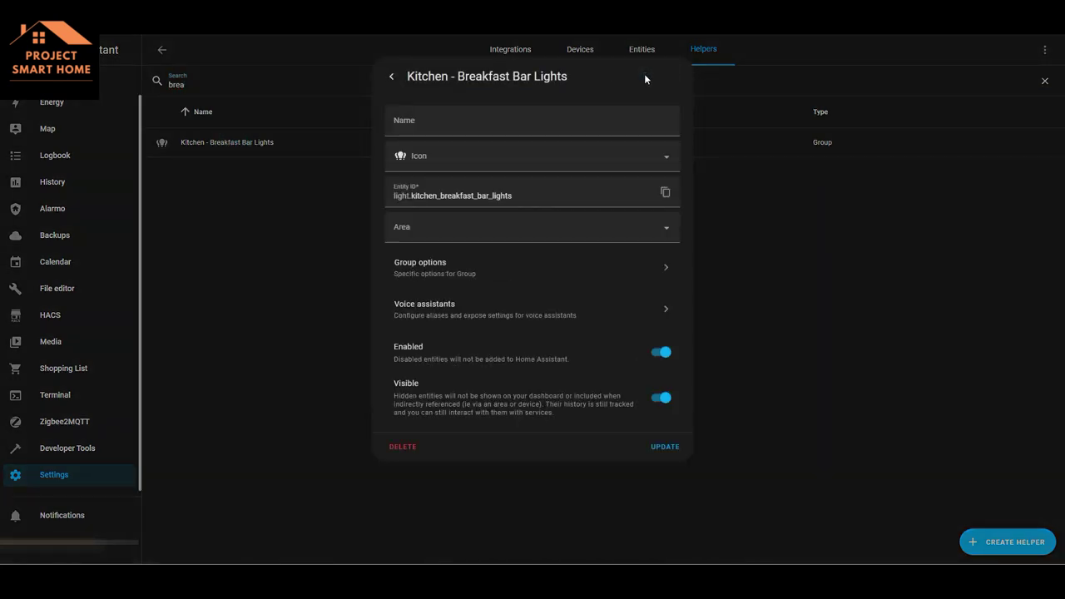
{"action": "left_click", "coordinate": [435, 271]}
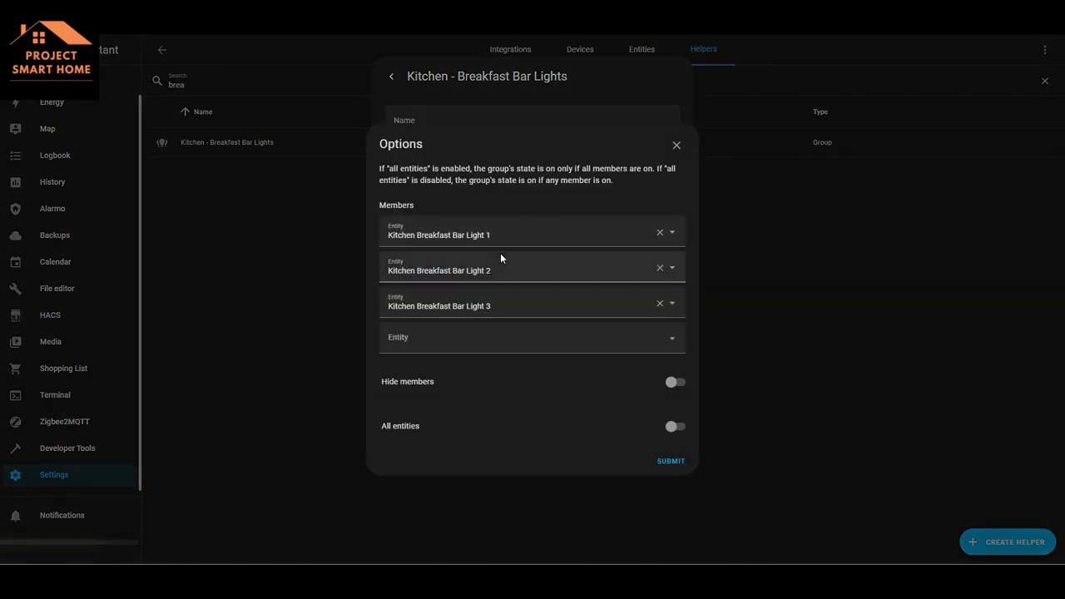
{"action": "left_click", "coordinate": [673, 148]}
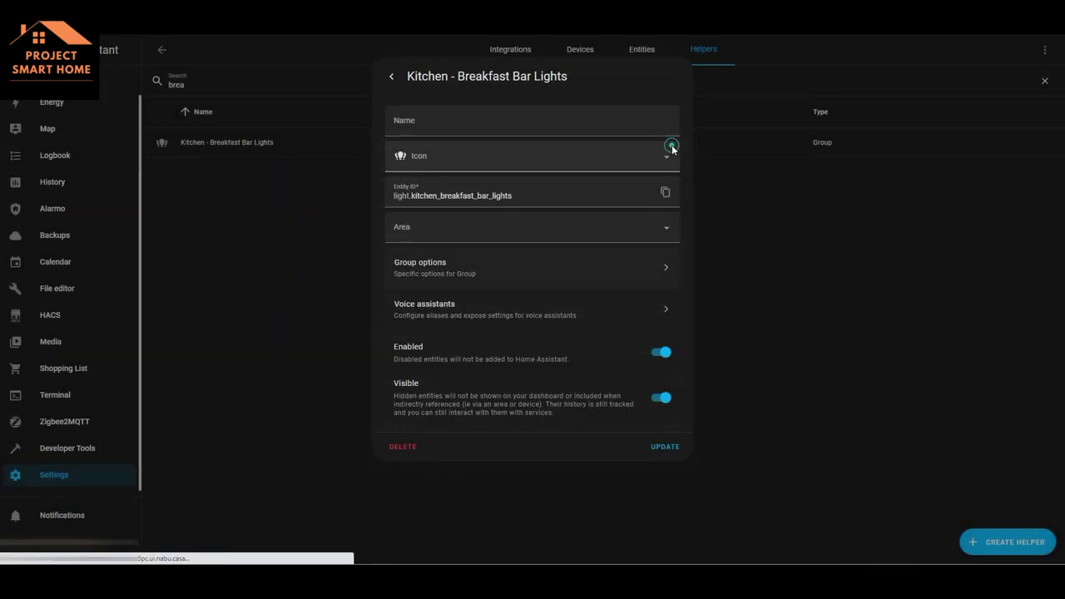
{"action": "left_click", "coordinate": [391, 75]}
{"action": "left_click", "coordinate": [391, 75]}
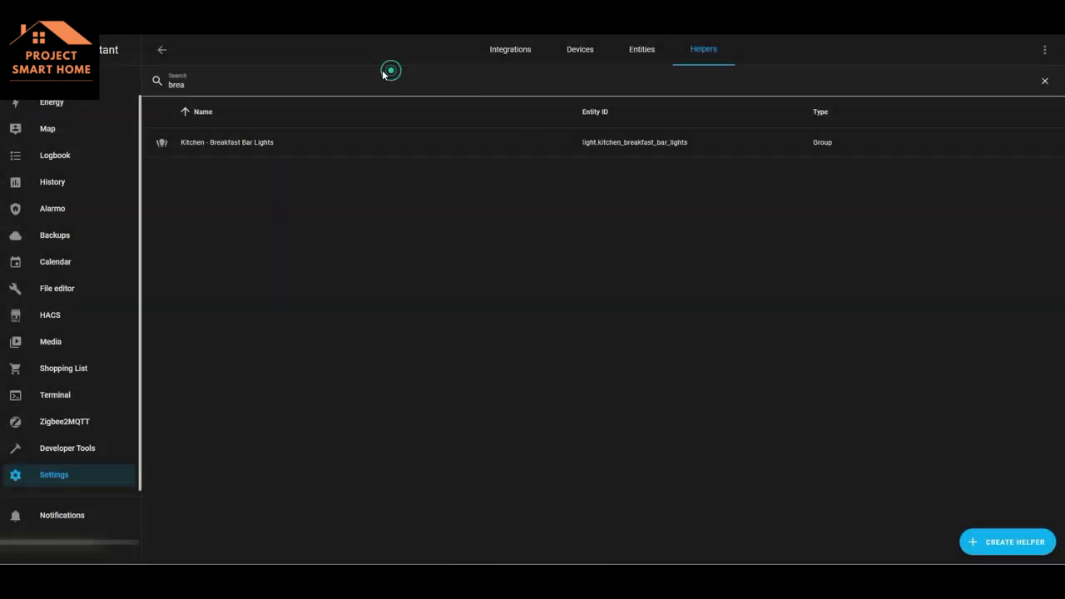
Search the automations list for "brea", open "Kitchen - Switch on Breakfast Bar Lights (Low Light level)" and expand its Light: Turn on action
{"action": "left_click", "coordinate": [161, 49]}
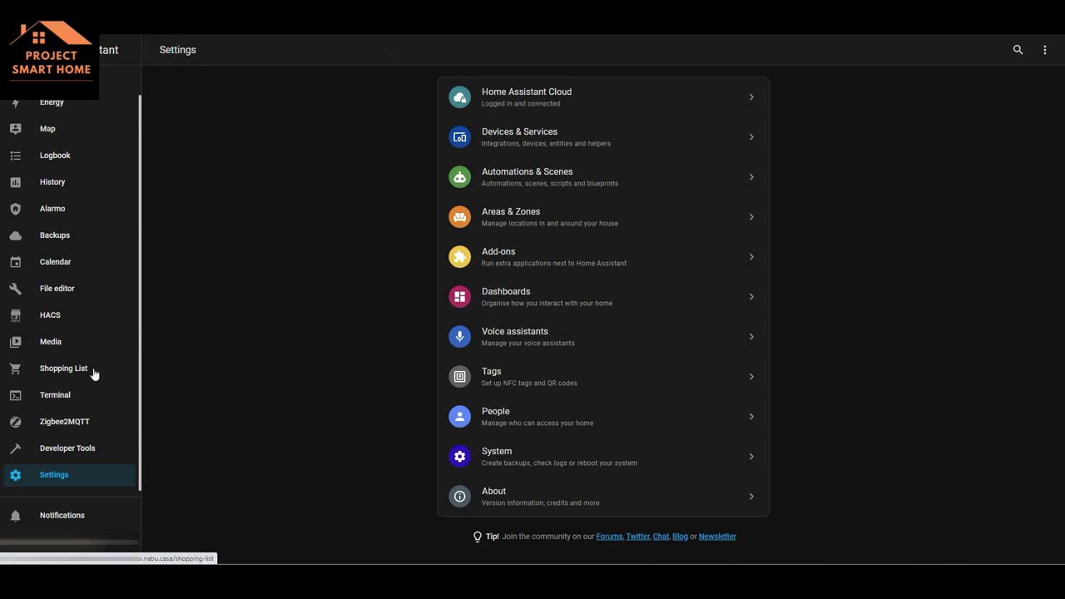
{"action": "left_click", "coordinate": [530, 177]}
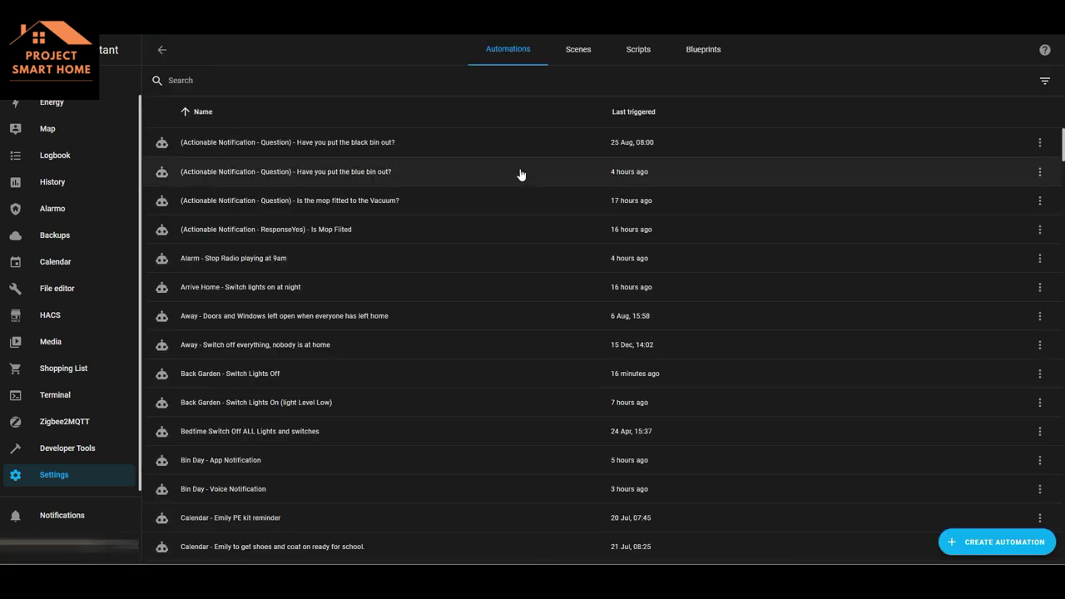
{"action": "left_click", "coordinate": [369, 84]}
{"action": "type", "text": "break"}
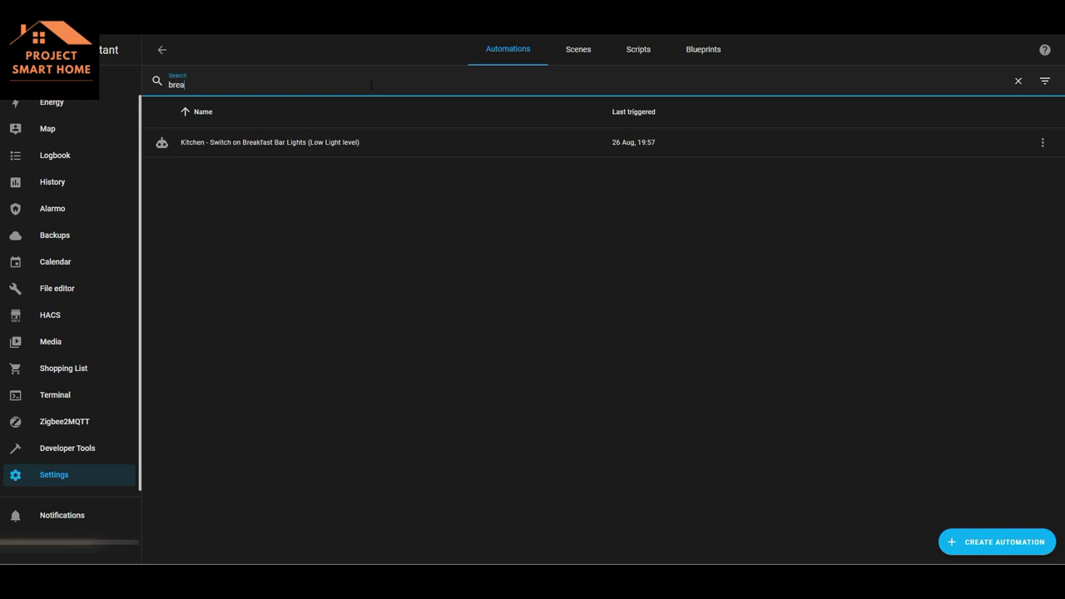
{"action": "left_click", "coordinate": [258, 142]}
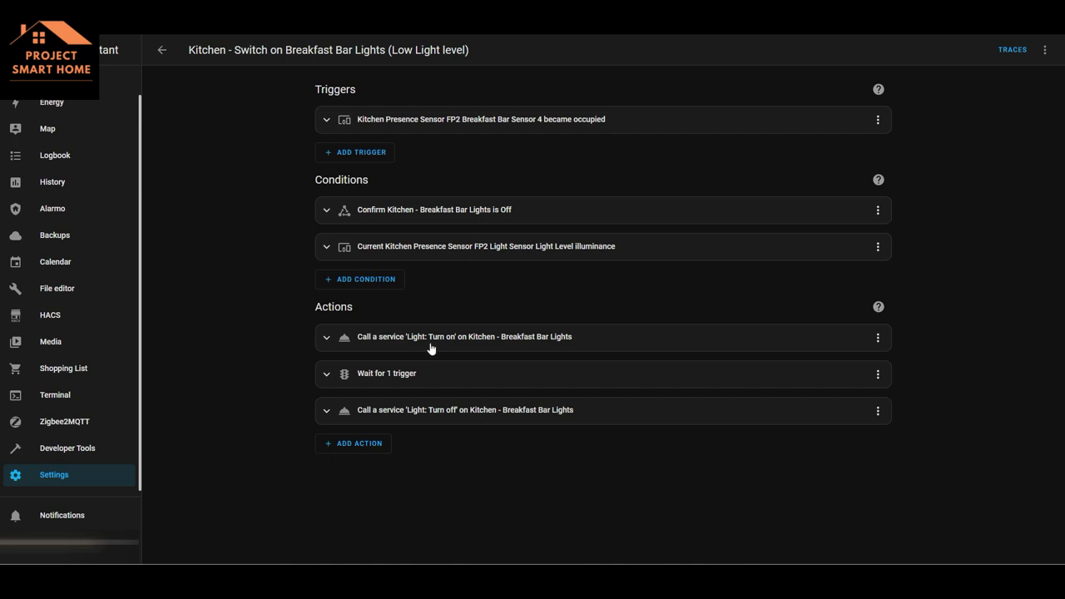
{"action": "left_click", "coordinate": [325, 339]}
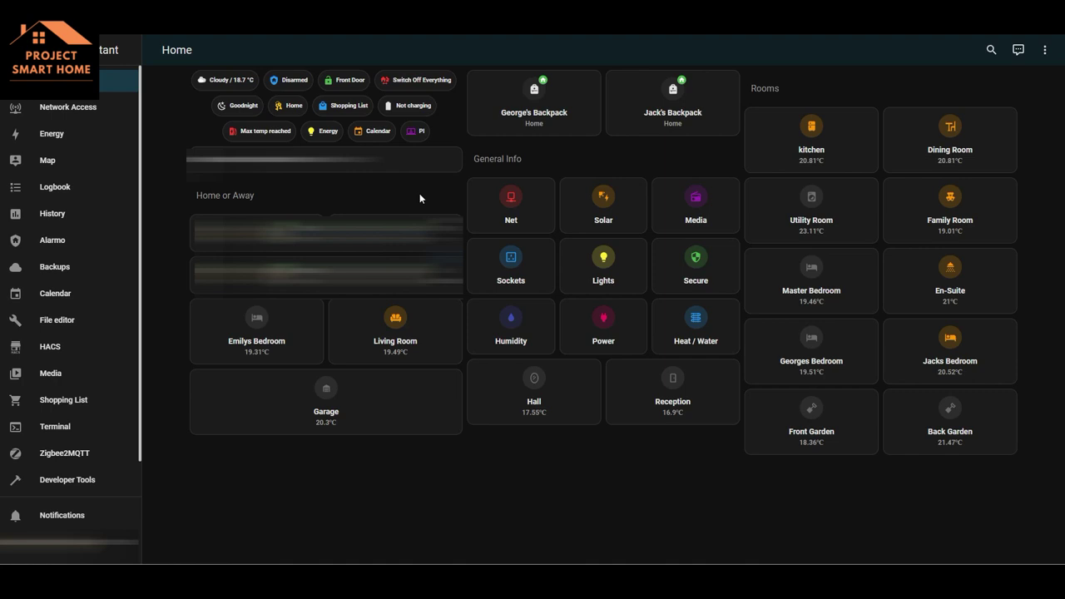
Open the Helpers list in the Devices & Services settings and search it for "lights"
{"action": "scroll", "coordinate": [96, 391], "scroll_direction": "down", "scroll_amount": 1}
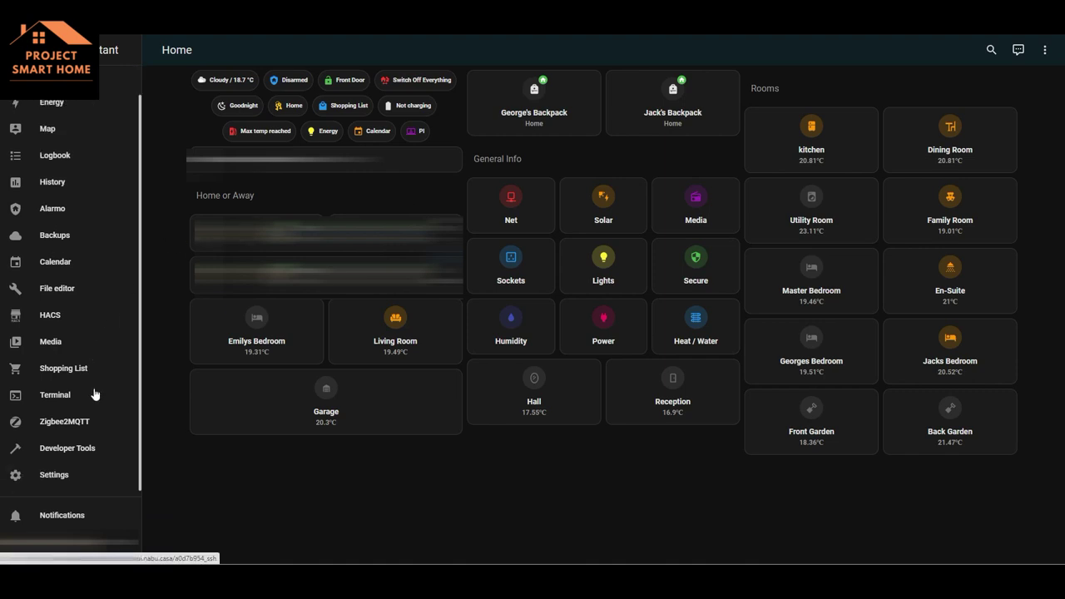
{"action": "left_click", "coordinate": [68, 479]}
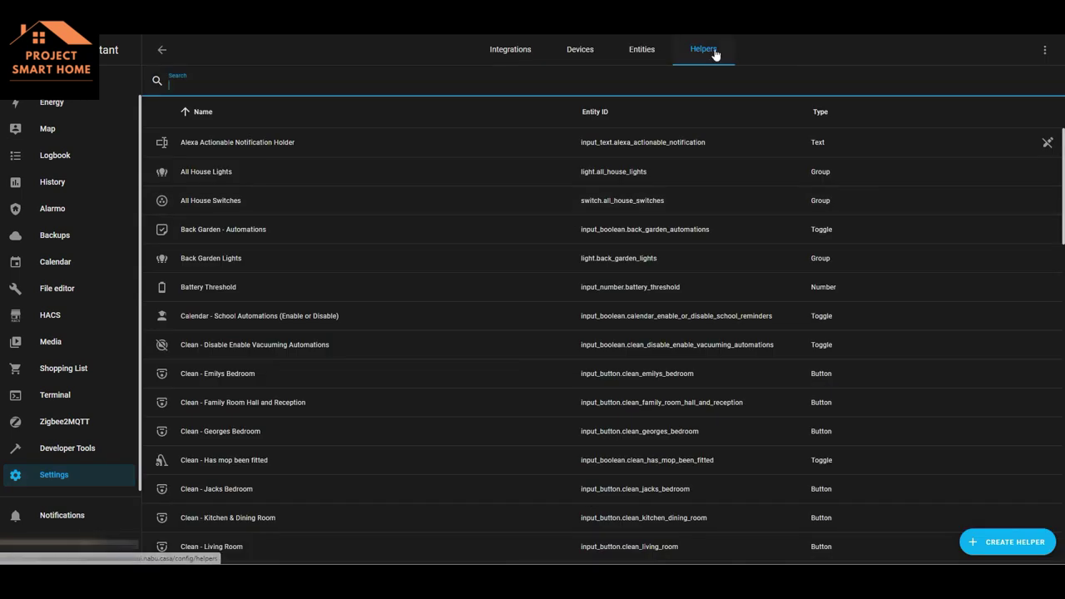
{"action": "left_click", "coordinate": [309, 88]}
{"action": "type", "text": "lights"}
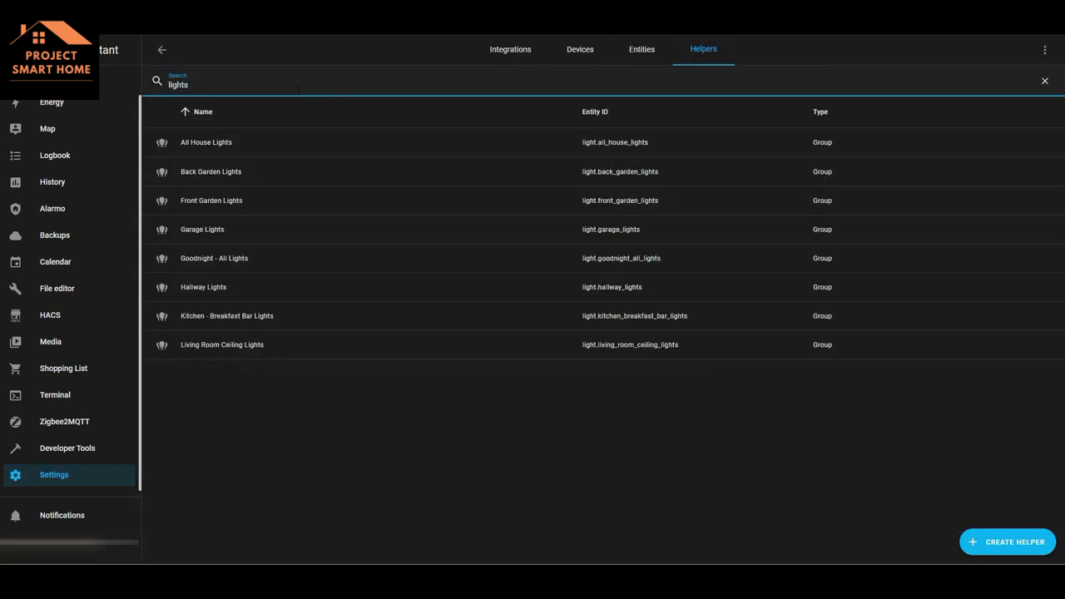
Review the member lights in the "All House Lights" group options and close its dialogs without changes
{"action": "left_click", "coordinate": [223, 146]}
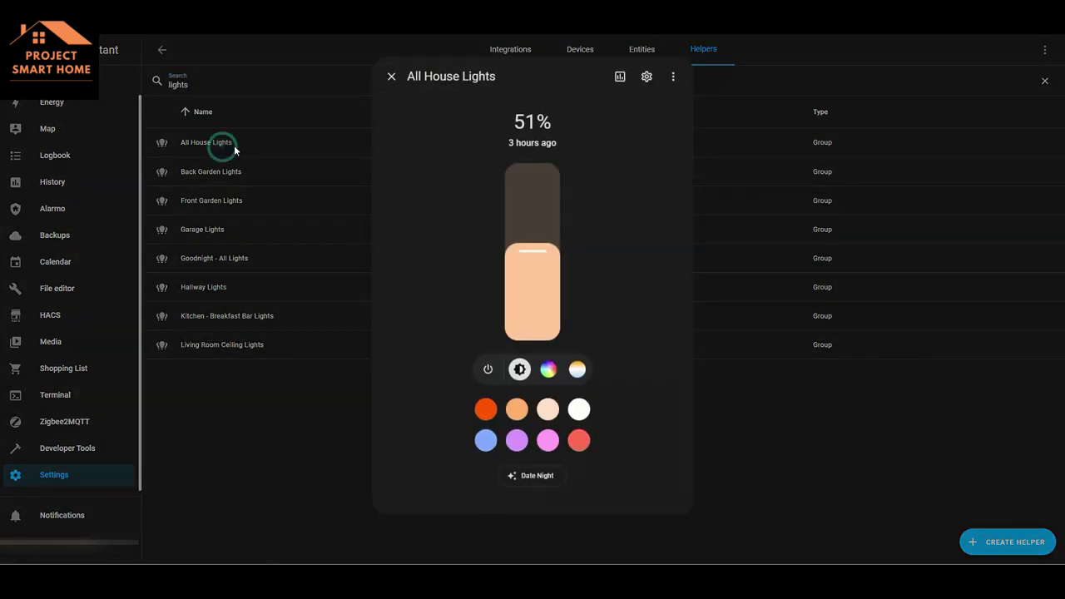
{"action": "left_click", "coordinate": [647, 77]}
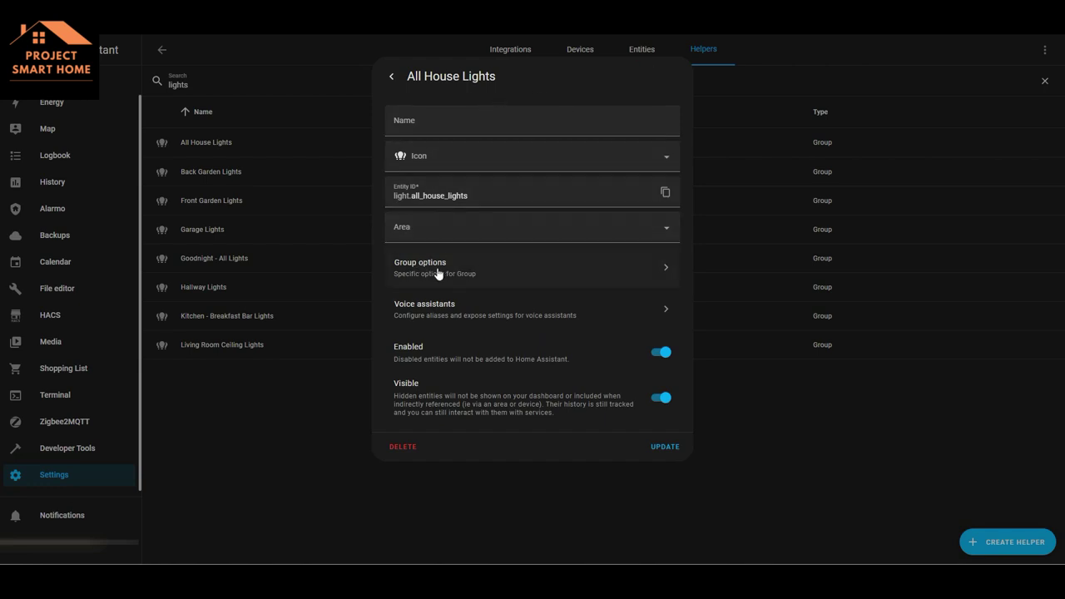
{"action": "left_click", "coordinate": [437, 274]}
{"action": "scroll", "coordinate": [538, 355], "scroll_direction": "down", "scroll_amount": 2}
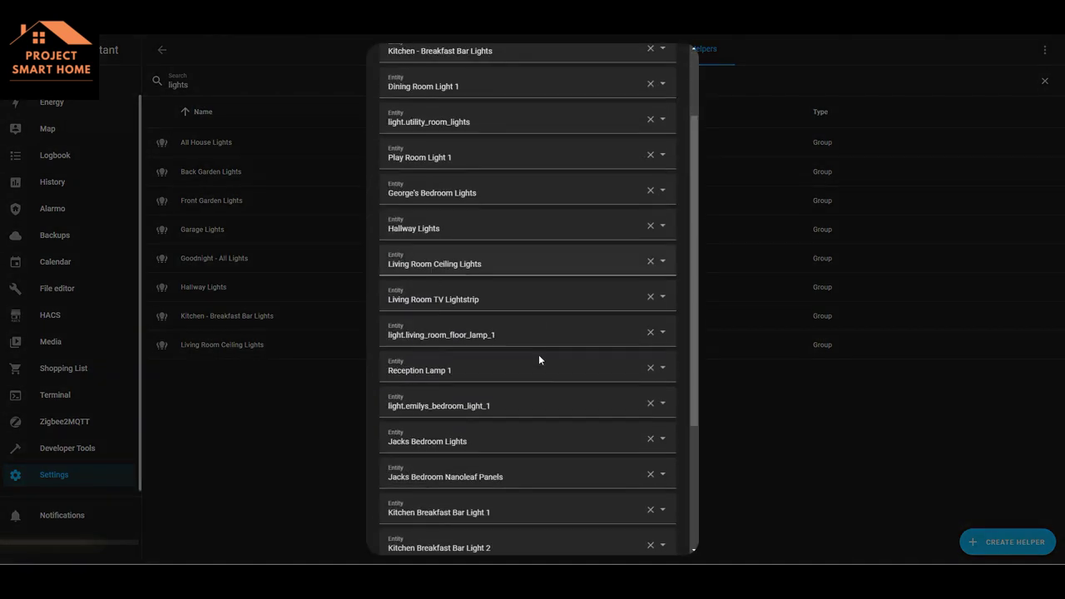
{"action": "scroll", "coordinate": [538, 355], "scroll_direction": "down", "scroll_amount": 3}
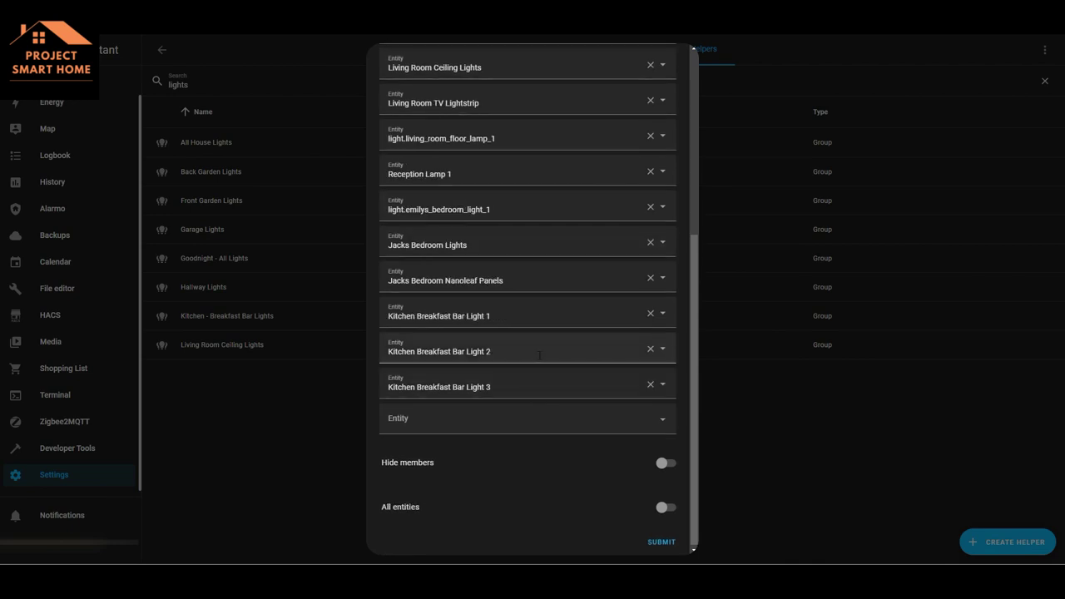
{"action": "scroll", "coordinate": [539, 355], "scroll_direction": "up", "scroll_amount": 2}
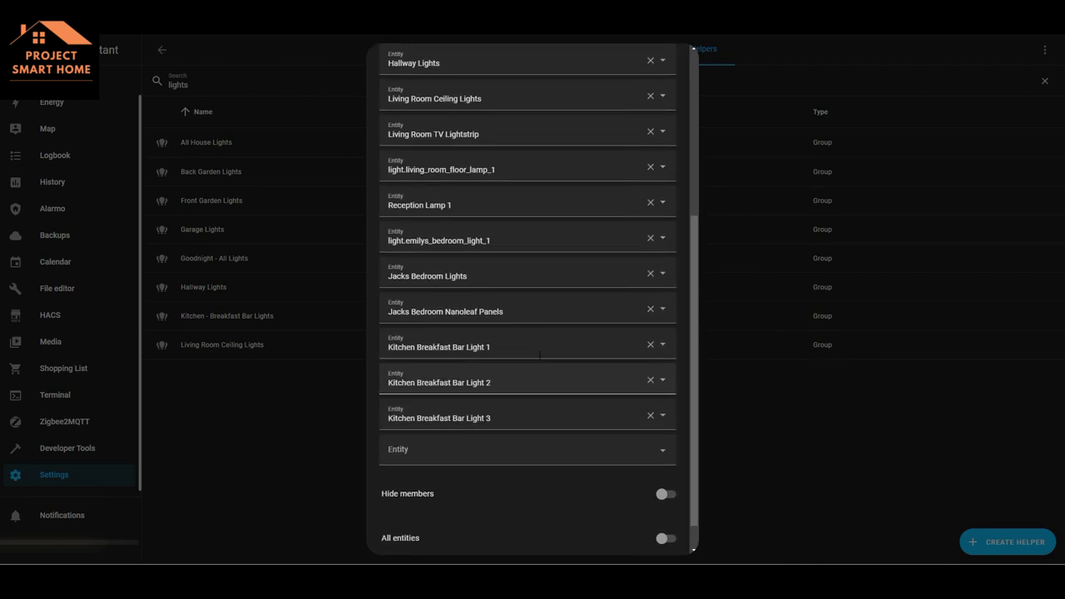
{"action": "scroll", "coordinate": [540, 355], "scroll_direction": "up", "scroll_amount": 8}
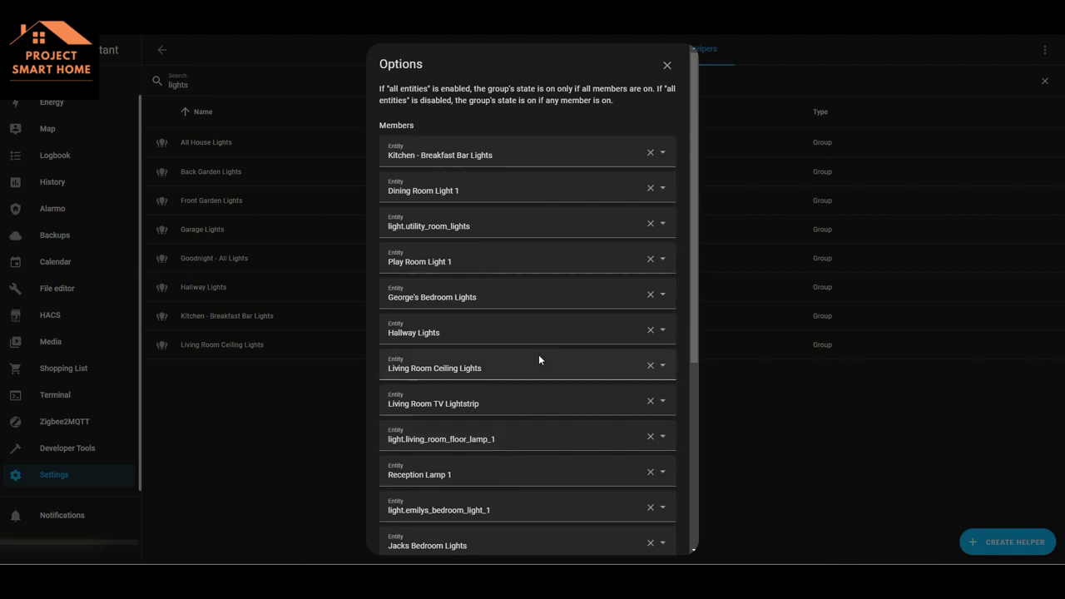
{"action": "scroll", "coordinate": [538, 355], "scroll_direction": "down", "scroll_amount": 5}
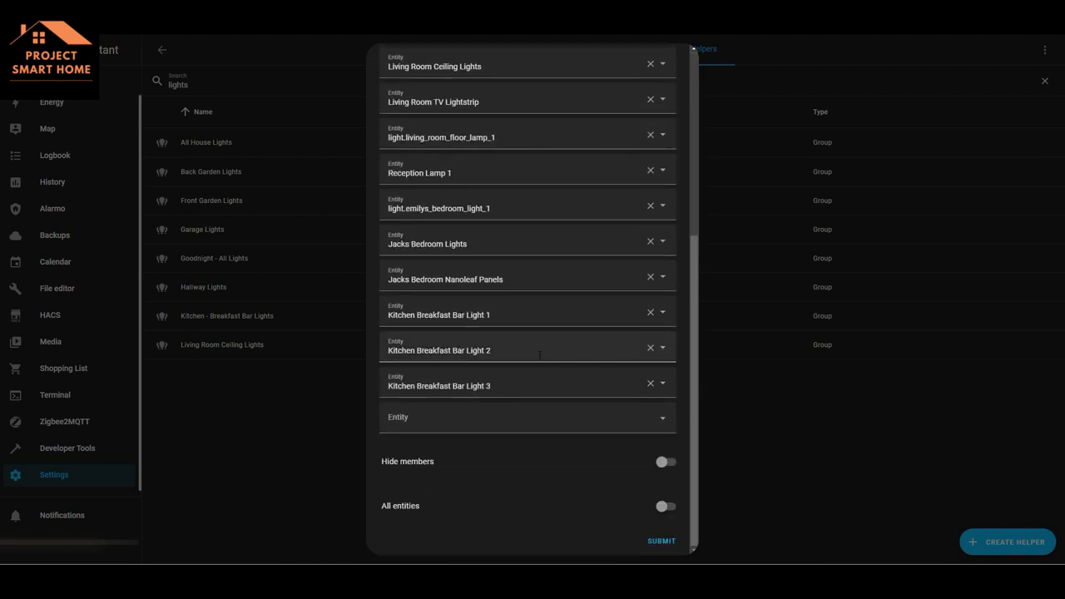
{"action": "scroll", "coordinate": [539, 355], "scroll_direction": "up", "scroll_amount": 5}
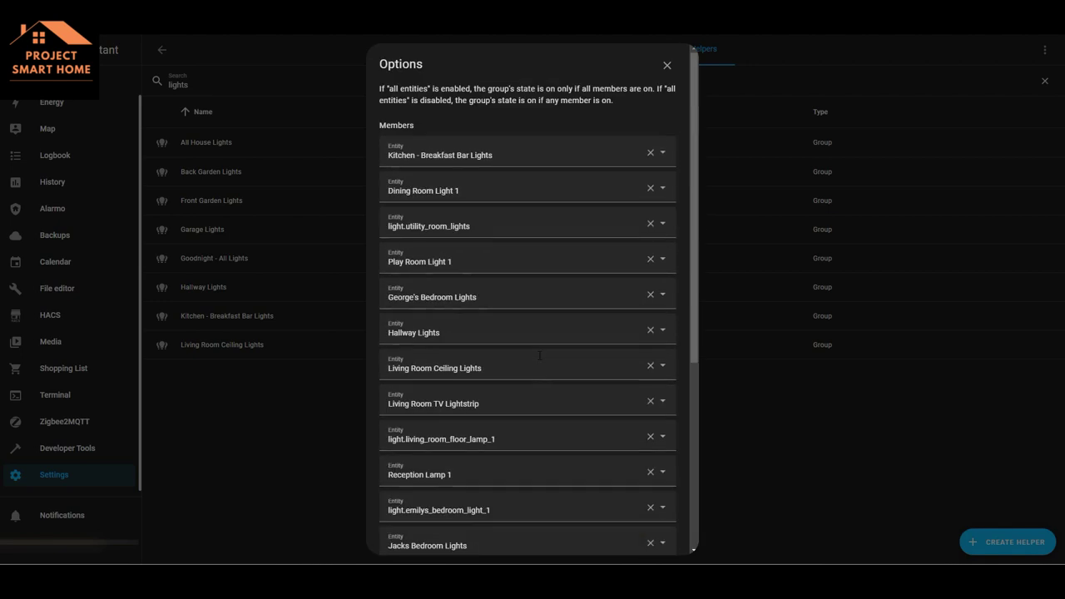
{"action": "left_click", "coordinate": [667, 67]}
{"action": "left_click", "coordinate": [389, 80]}
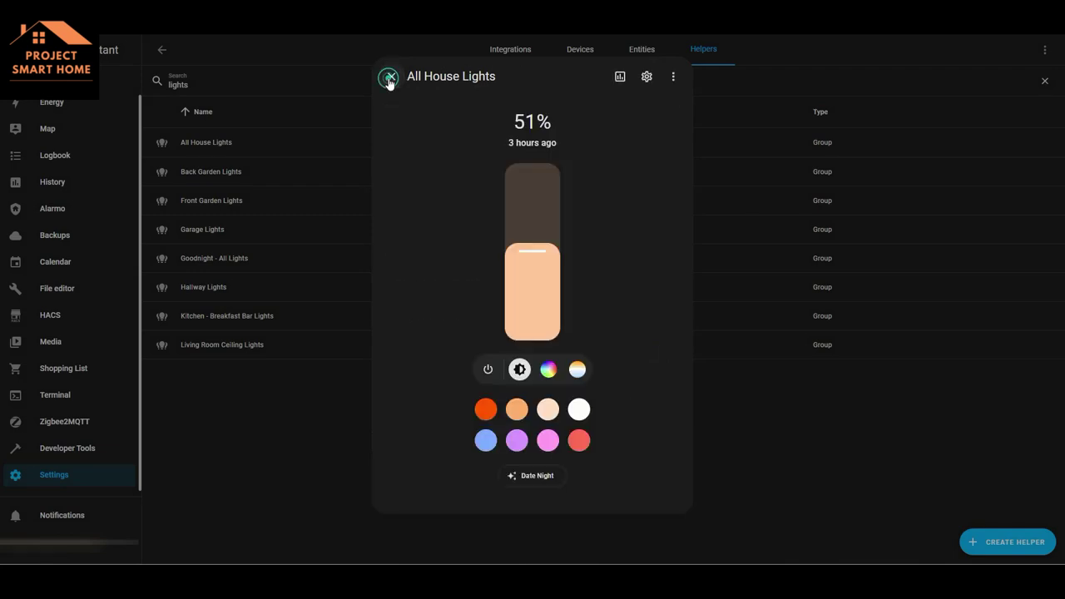
{"action": "left_click", "coordinate": [389, 78]}
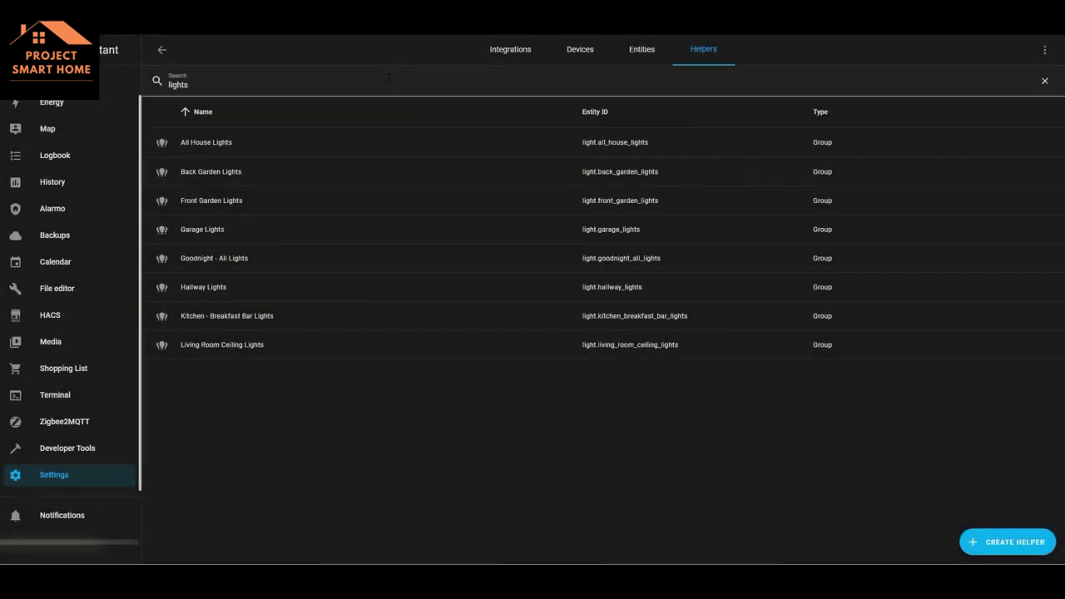
Open the Home dashboard and put it into edit mode
{"action": "scroll", "coordinate": [109, 180], "scroll_direction": "up", "scroll_amount": 2}
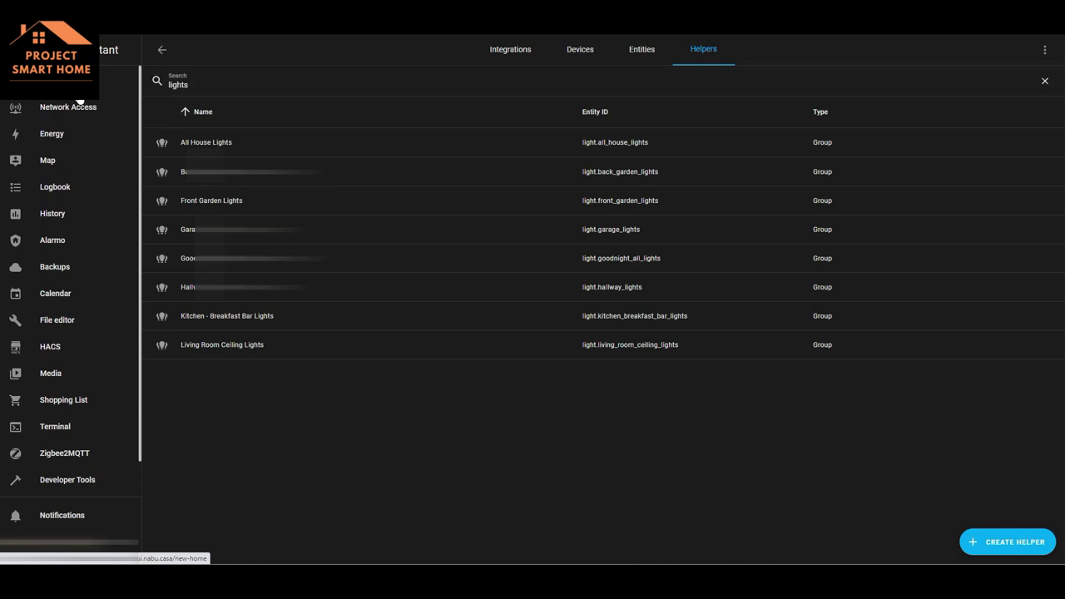
{"action": "left_click", "coordinate": [82, 81]}
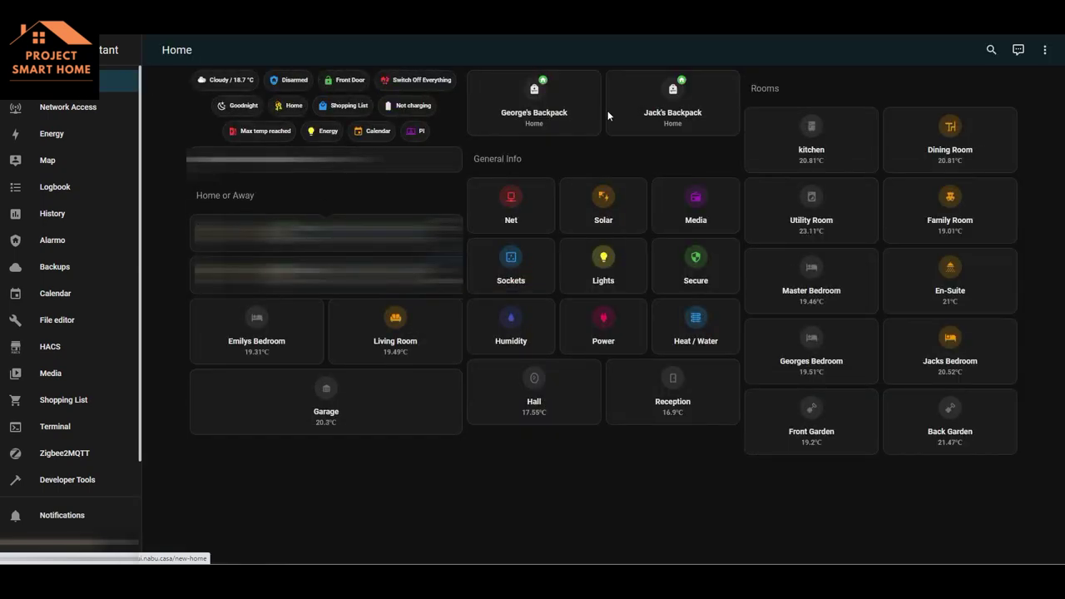
{"action": "left_click", "coordinate": [1046, 53]}
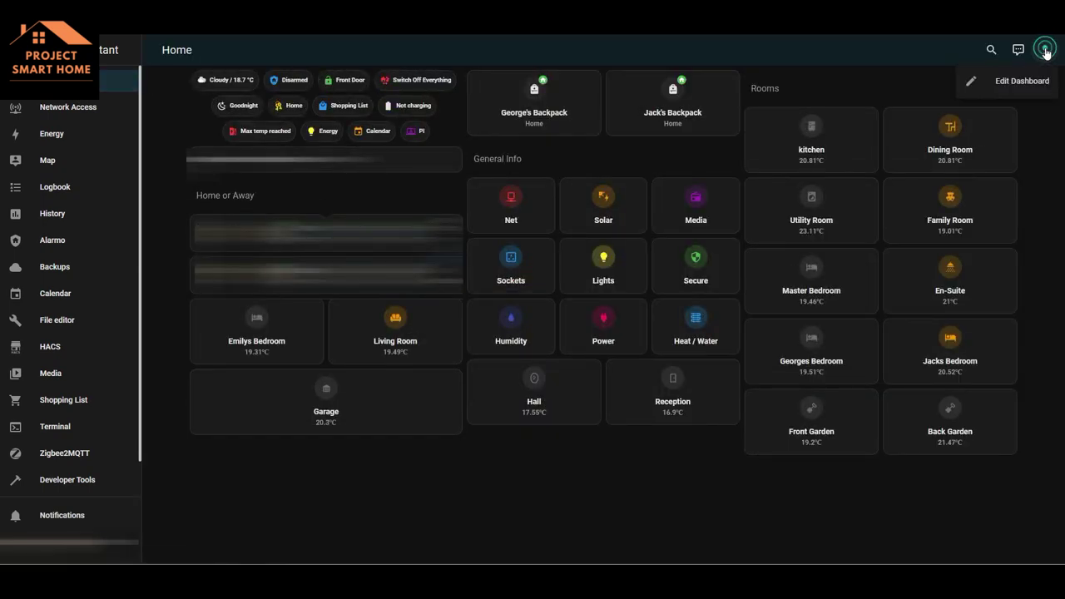
{"action": "left_click", "coordinate": [1011, 79]}
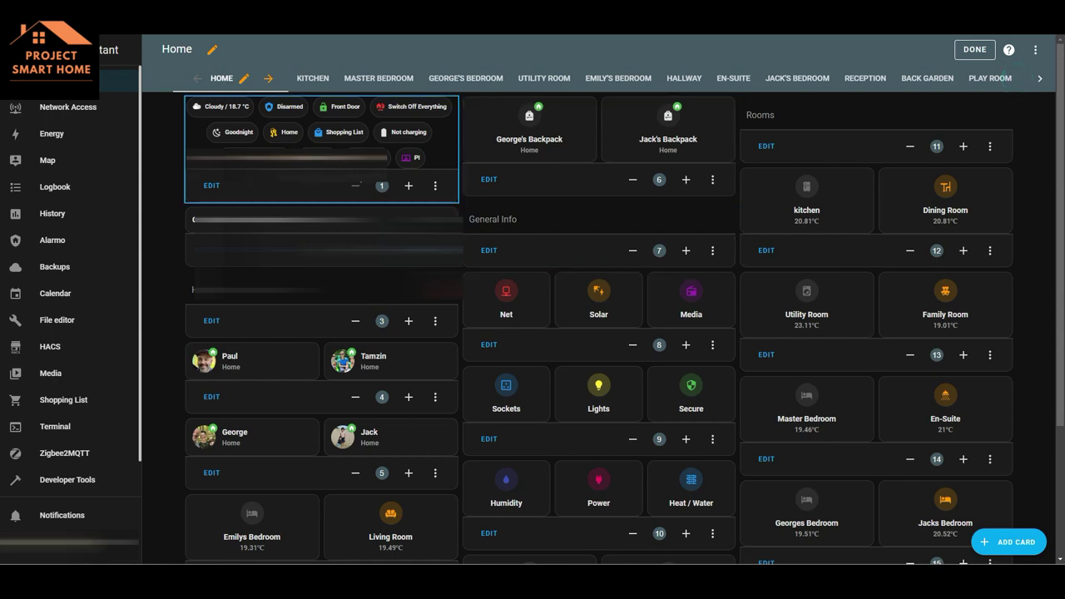
Review the "Switch Off Everything" chip's settings in the chips card, cancel without changes and finish editing the dashboard
{"action": "left_click", "coordinate": [213, 184]}
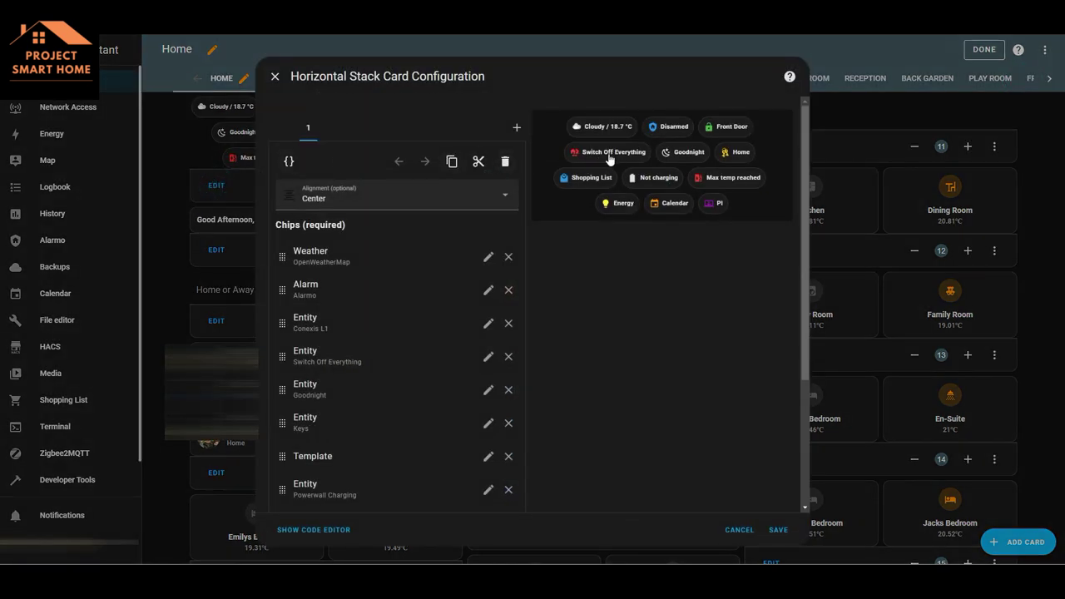
{"action": "left_click", "coordinate": [487, 356]}
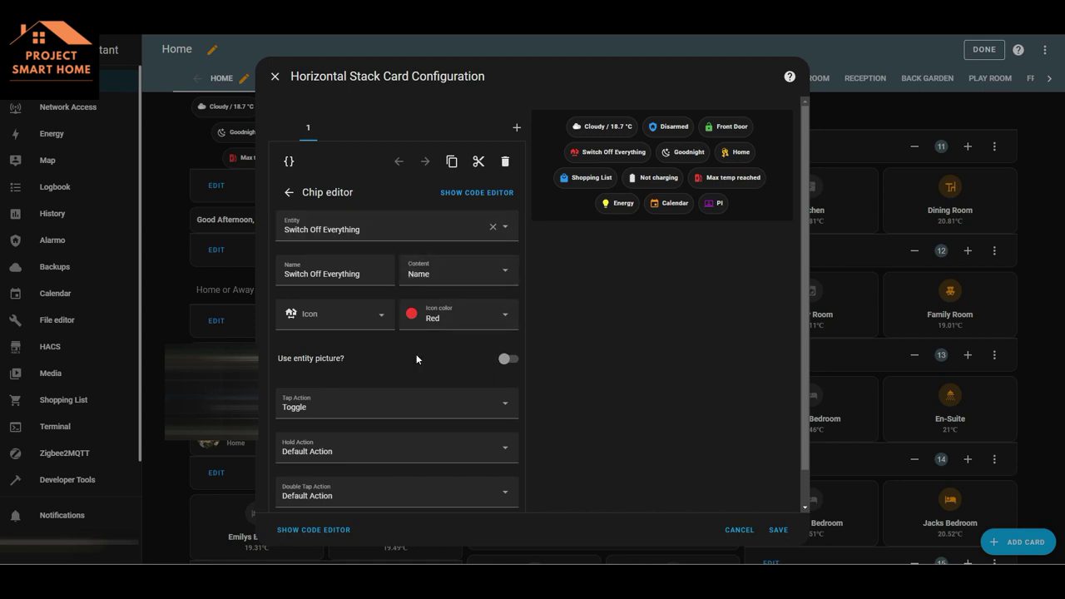
{"action": "left_click", "coordinate": [740, 530]}
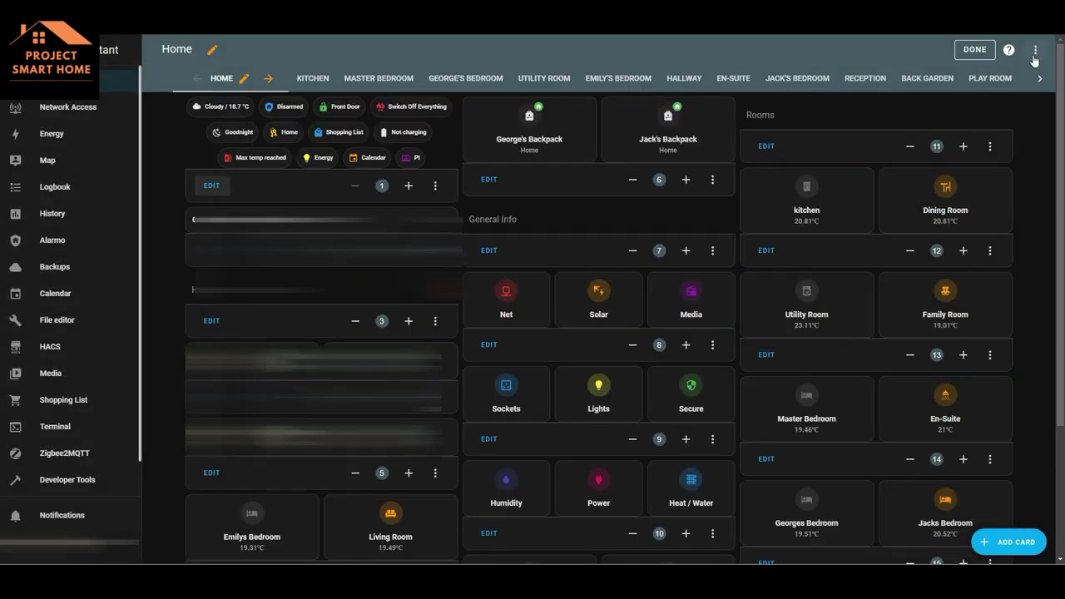
{"action": "left_click", "coordinate": [973, 50]}
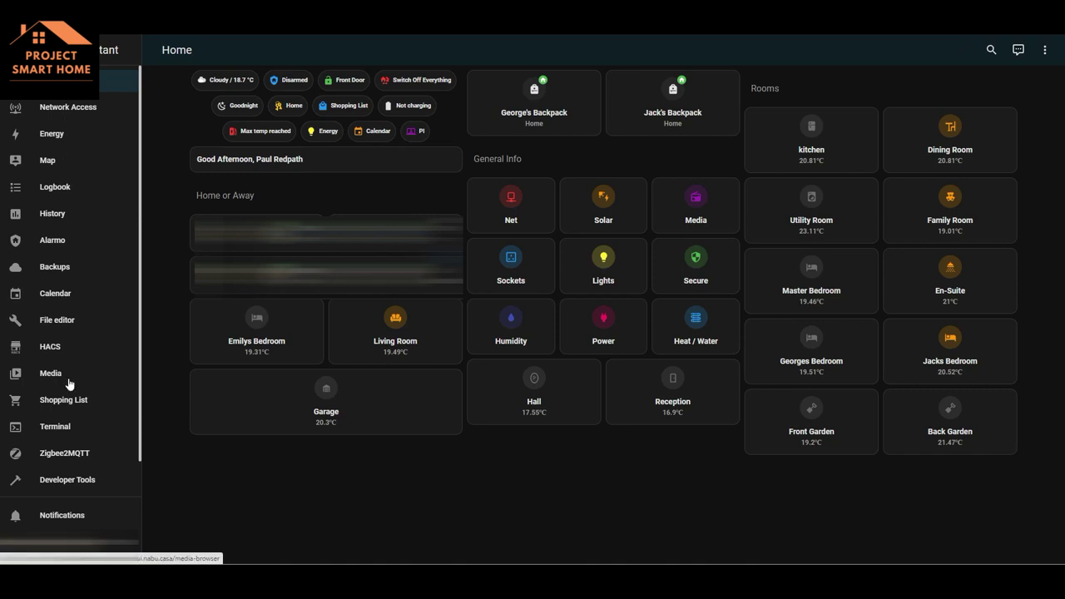
Search the automations list in Settings for "switch off e" and open the "Switch Off Everything" automation
{"action": "scroll", "coordinate": [67, 416], "scroll_direction": "down", "scroll_amount": 1}
{"action": "left_click", "coordinate": [61, 481]}
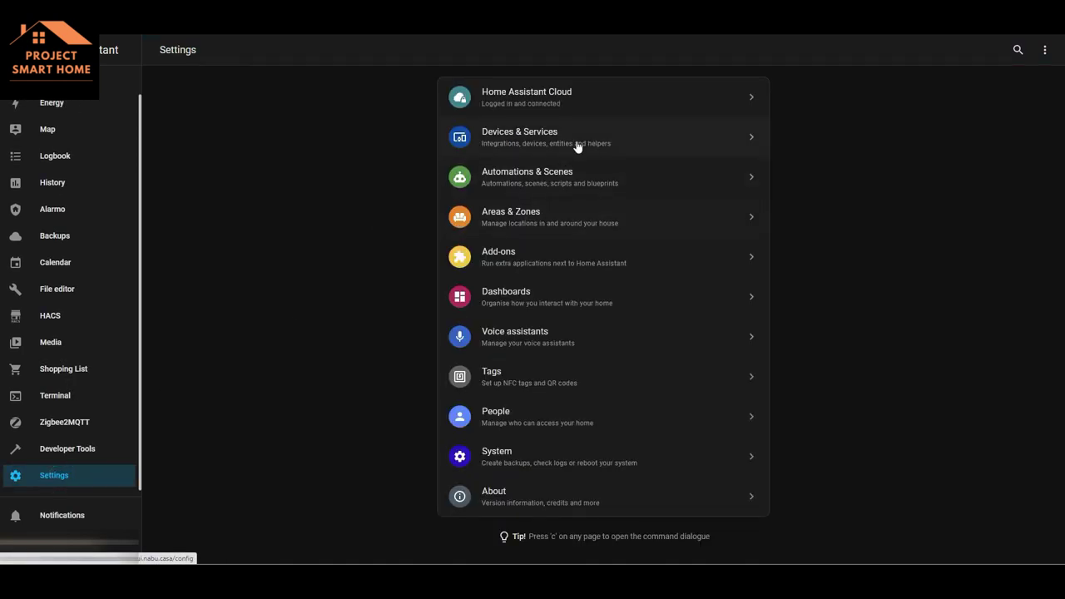
{"action": "left_click", "coordinate": [560, 166]}
{"action": "left_click", "coordinate": [574, 84]}
{"action": "type", "text": "s"}
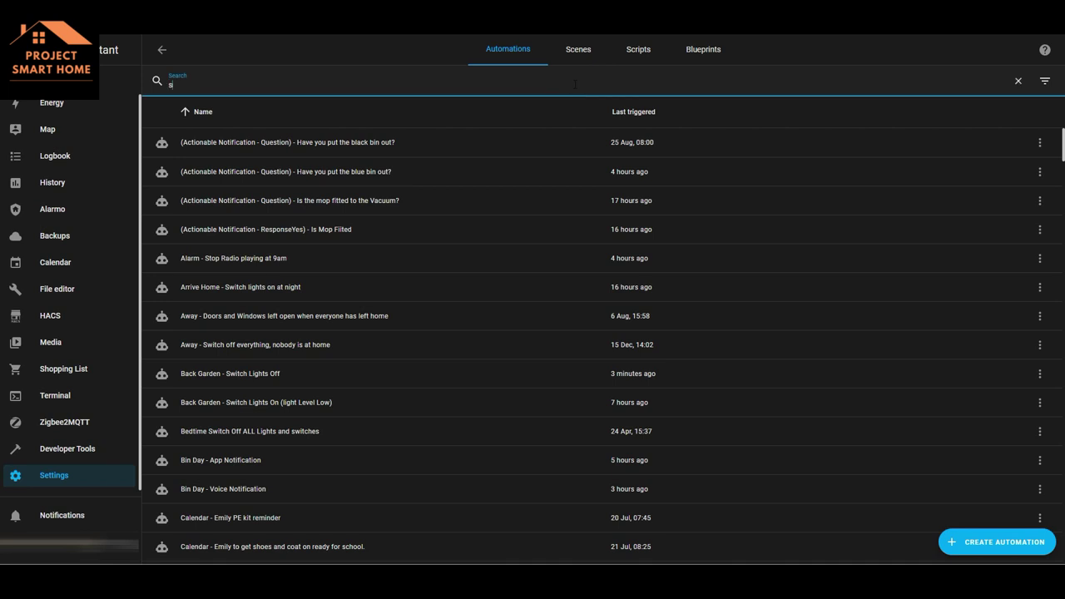
{"action": "type", "text": "witch off e"}
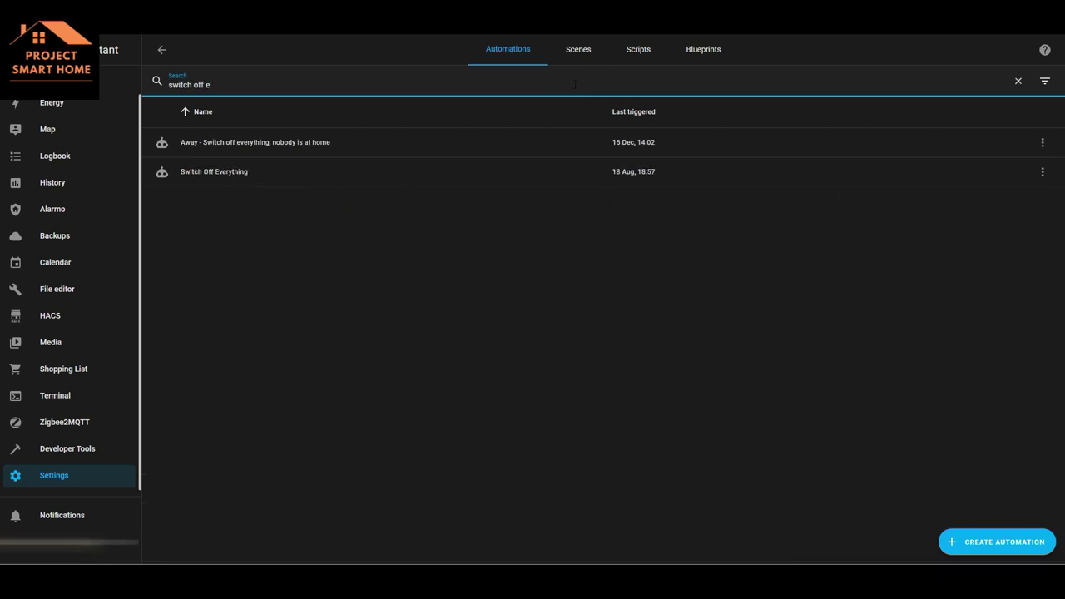
{"action": "left_click", "coordinate": [249, 171]}
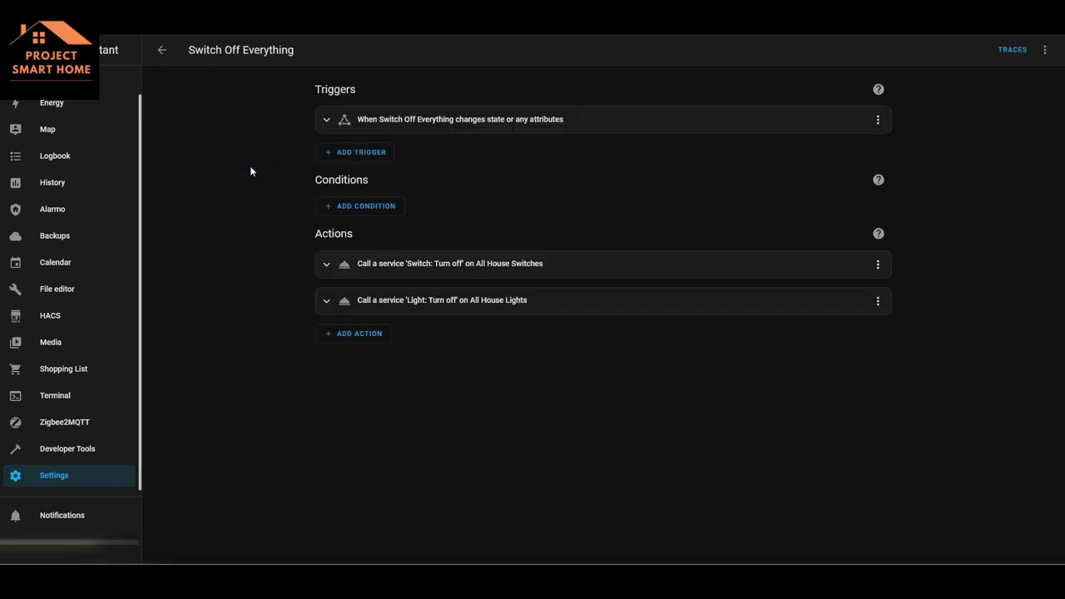
Review the trigger and the switch and light turn-off actions of the "Switch Off Everything" automation, then leave it without changes
{"action": "left_click", "coordinate": [324, 120]}
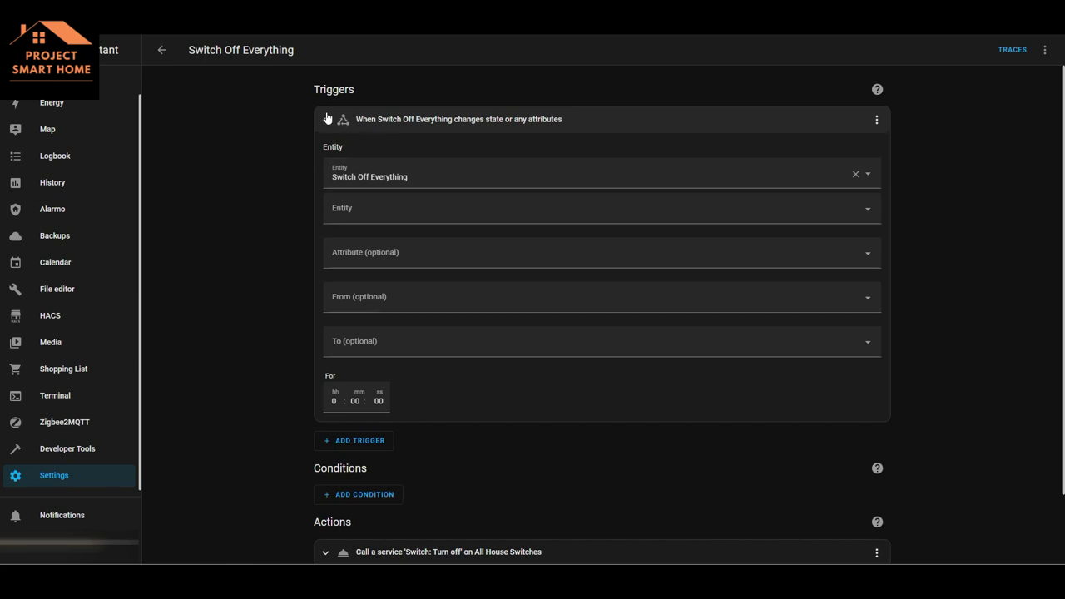
{"action": "left_click", "coordinate": [325, 120]}
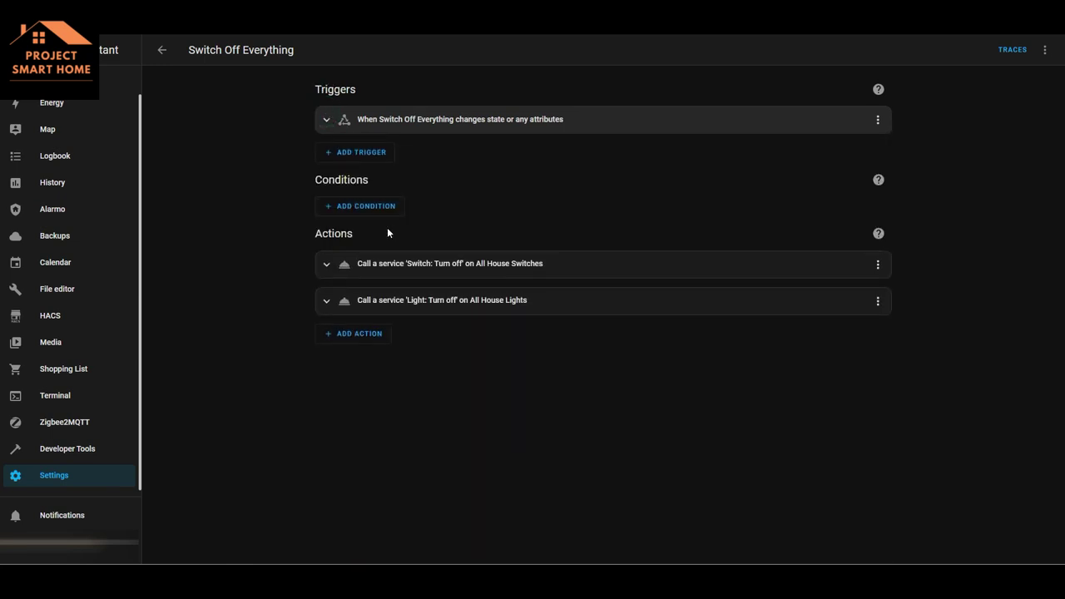
{"action": "left_click", "coordinate": [326, 265]}
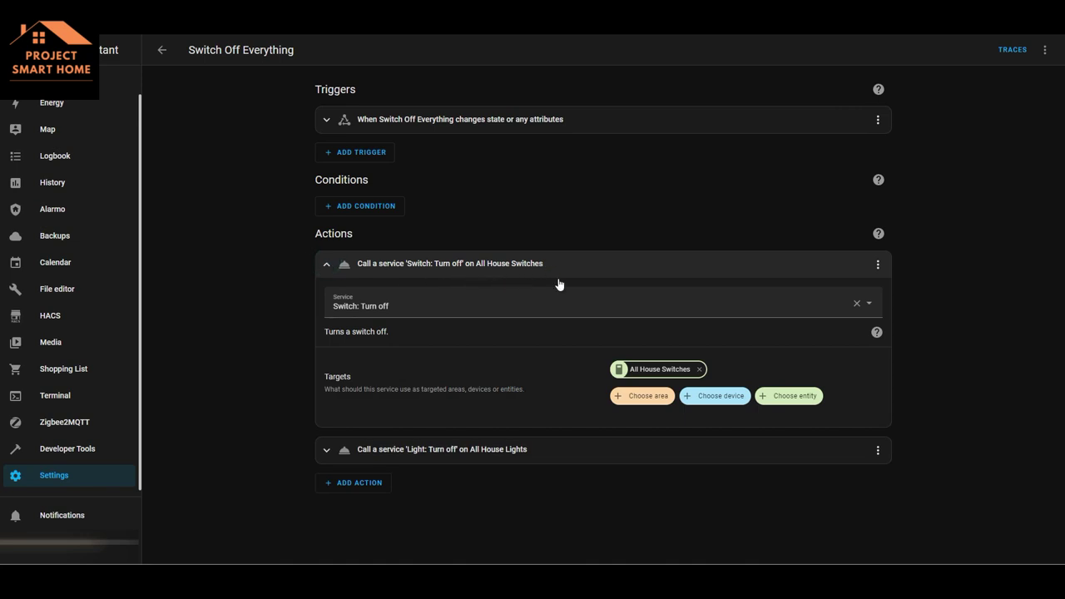
{"action": "right_click", "coordinate": [324, 451]}
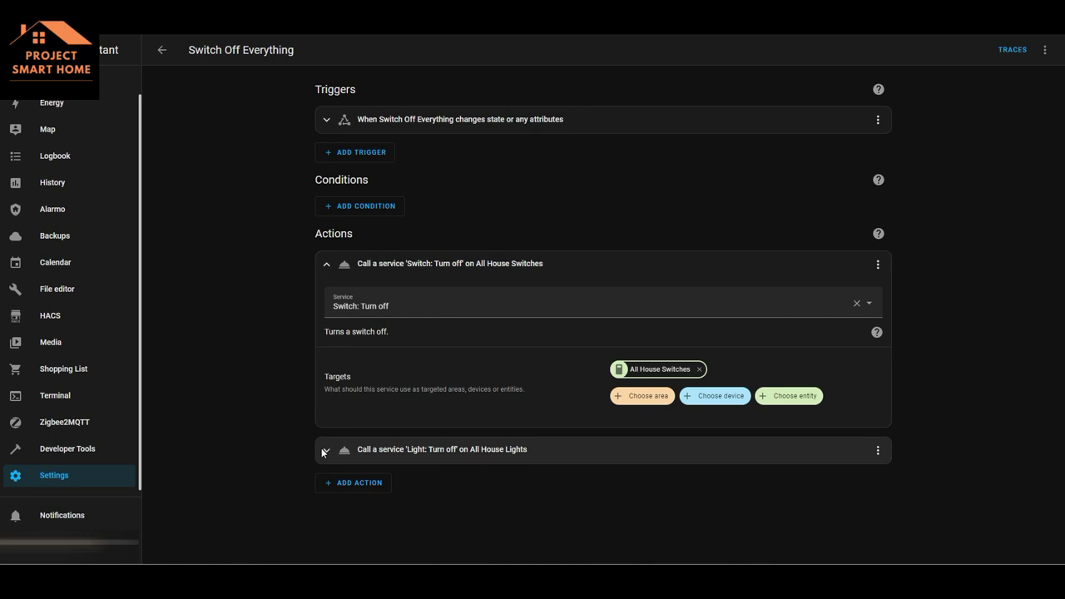
{"action": "left_click", "coordinate": [464, 501]}
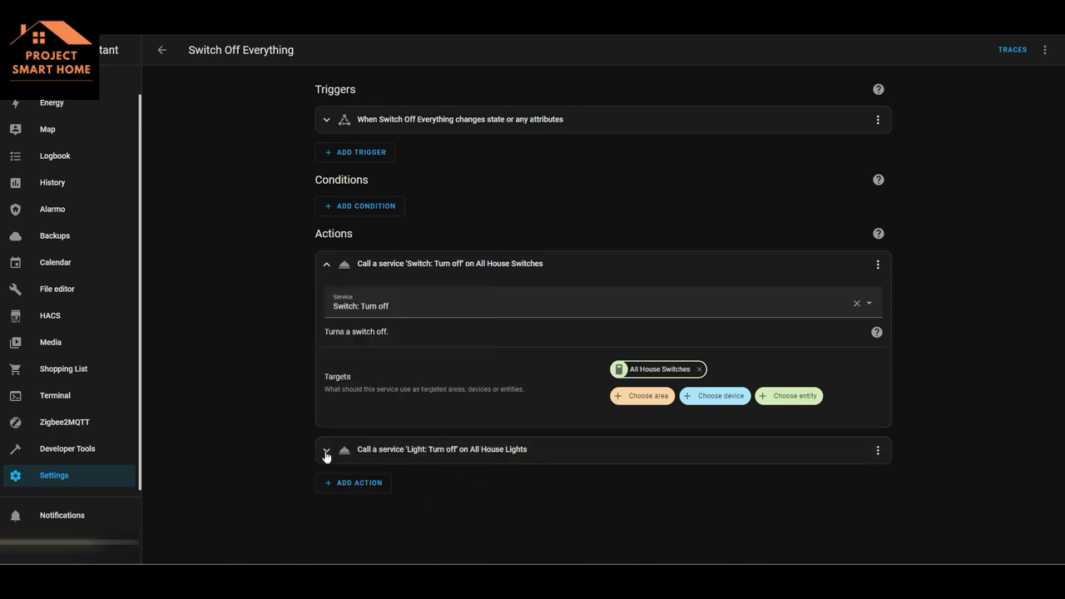
{"action": "left_click", "coordinate": [325, 450]}
{"action": "scroll", "coordinate": [546, 482], "scroll_direction": "down", "scroll_amount": 3}
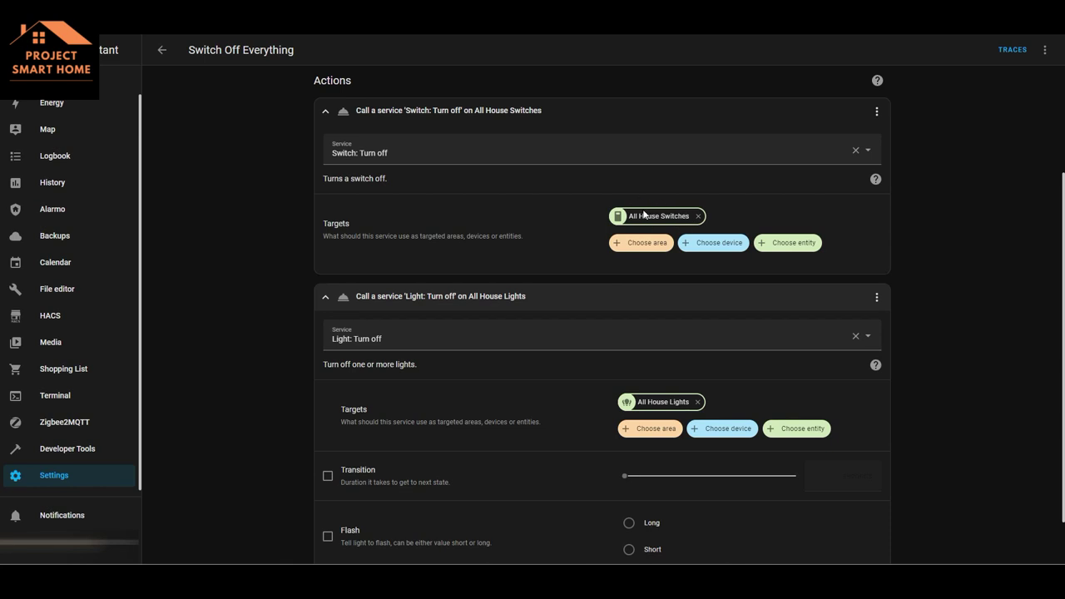
{"action": "scroll", "coordinate": [237, 261], "scroll_direction": "up", "scroll_amount": 1}
{"action": "scroll", "coordinate": [237, 261], "scroll_direction": "up", "scroll_amount": 3}
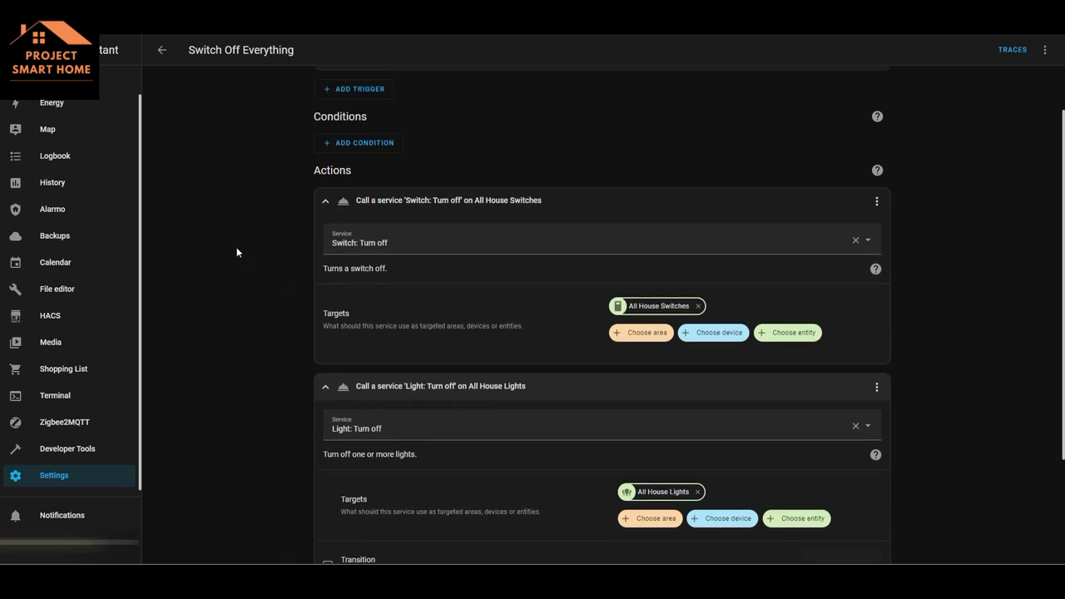
{"action": "left_click", "coordinate": [162, 50]}
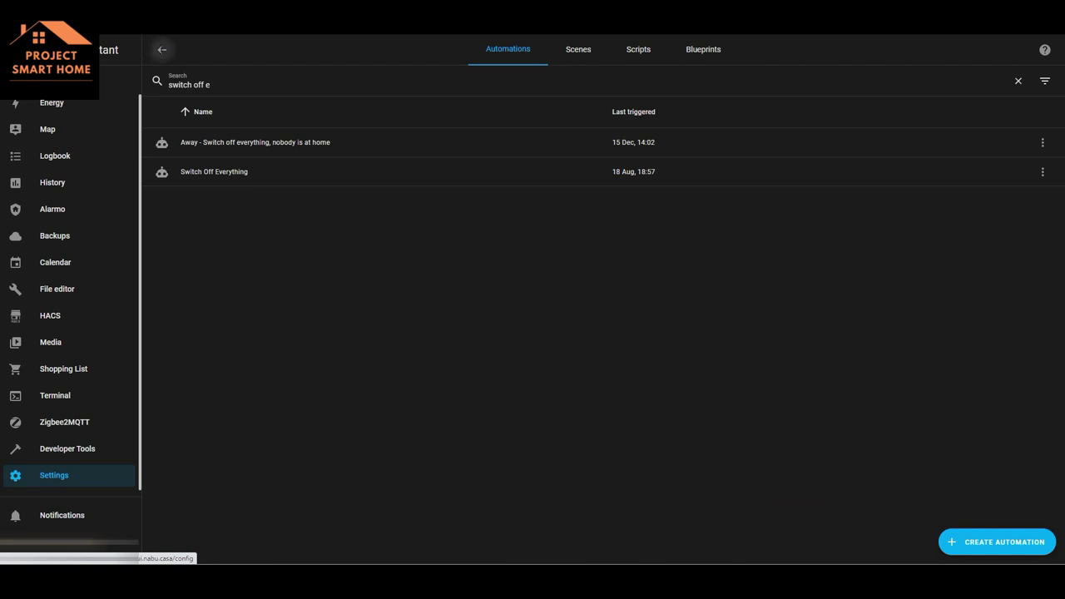
{"action": "double_click", "coordinate": [161, 53]}
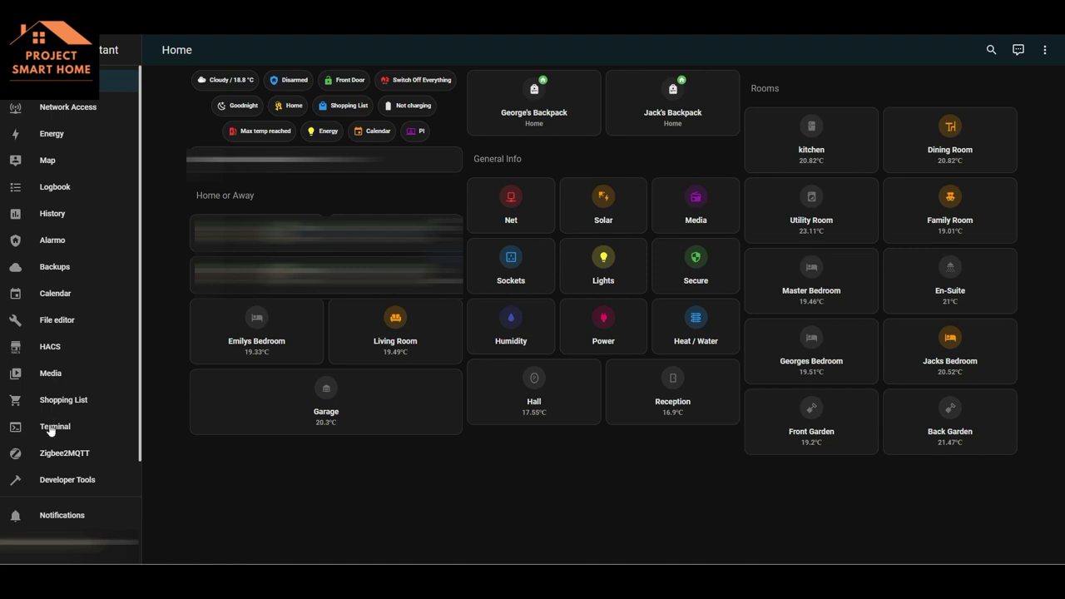
Search the helpers under Devices & Services in Settings for "play" and open the "Play Room - Presence Group" helper
{"action": "scroll", "coordinate": [50, 429], "scroll_direction": "down", "scroll_amount": 1}
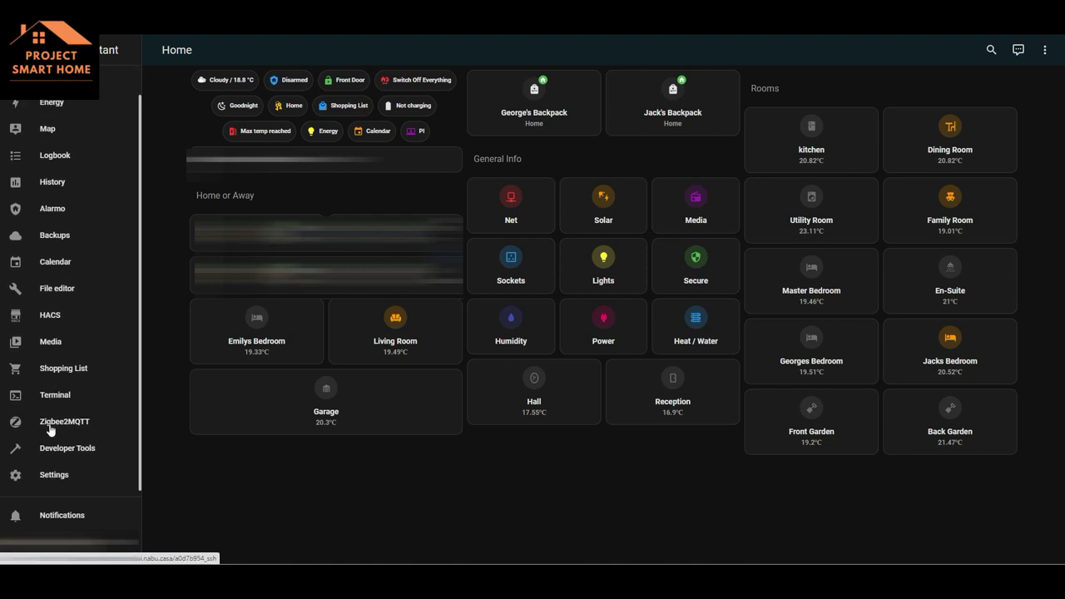
{"action": "left_click", "coordinate": [61, 478]}
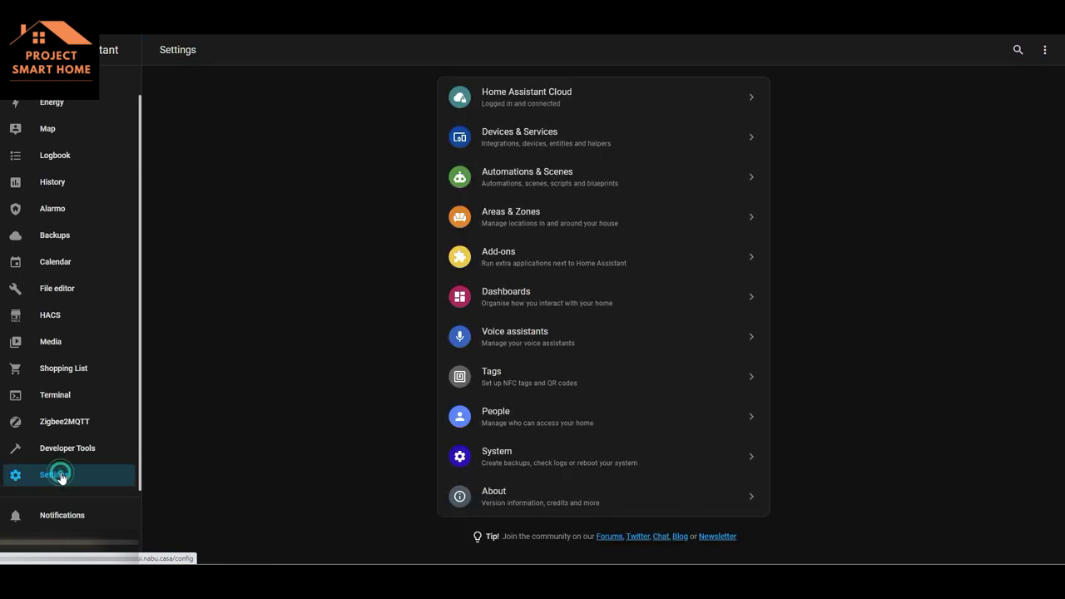
{"action": "left_click", "coordinate": [583, 138]}
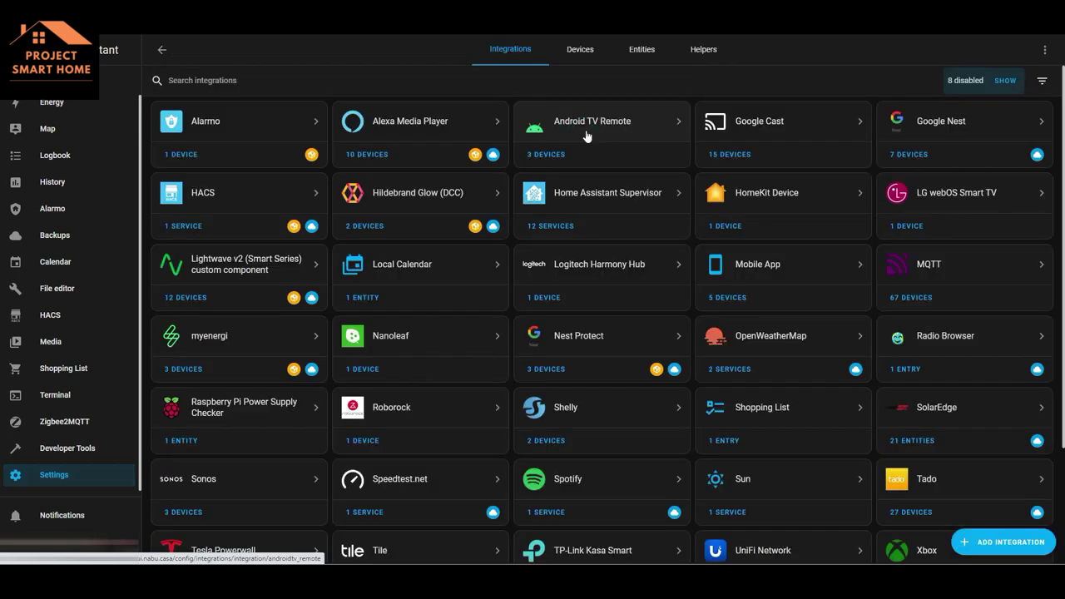
{"action": "left_click", "coordinate": [702, 52]}
{"action": "left_click", "coordinate": [630, 83]}
{"action": "type", "text": "p"}
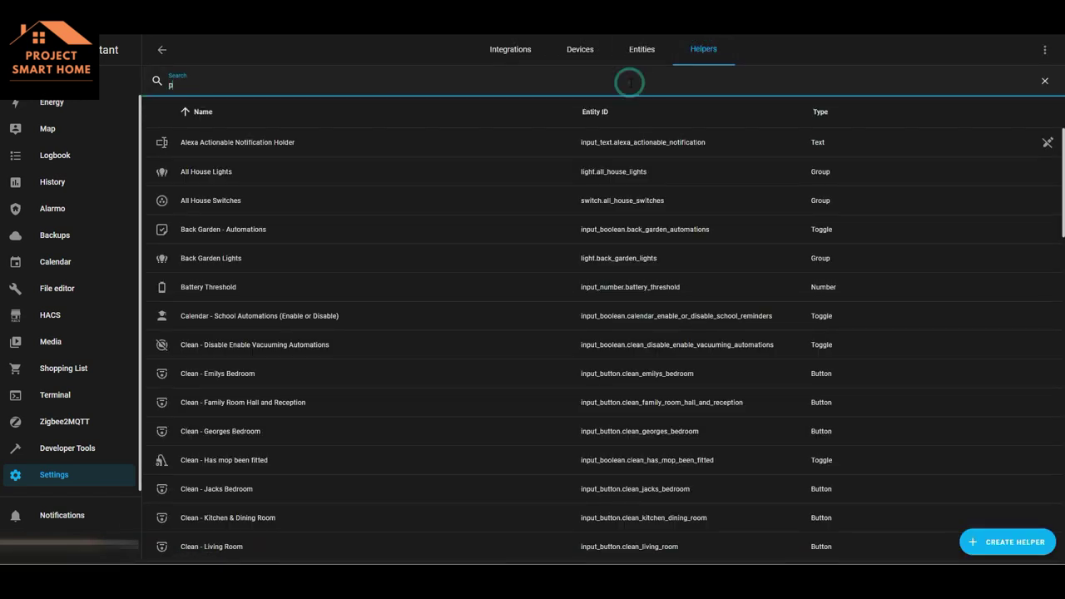
{"action": "type", "text": "lay"}
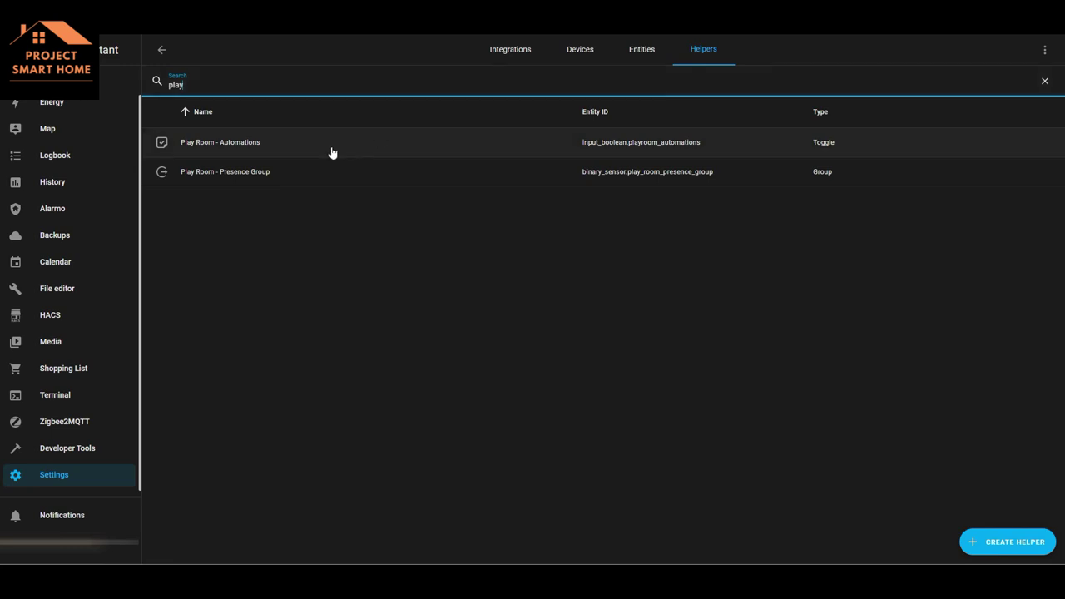
{"action": "right_click", "coordinate": [244, 175]}
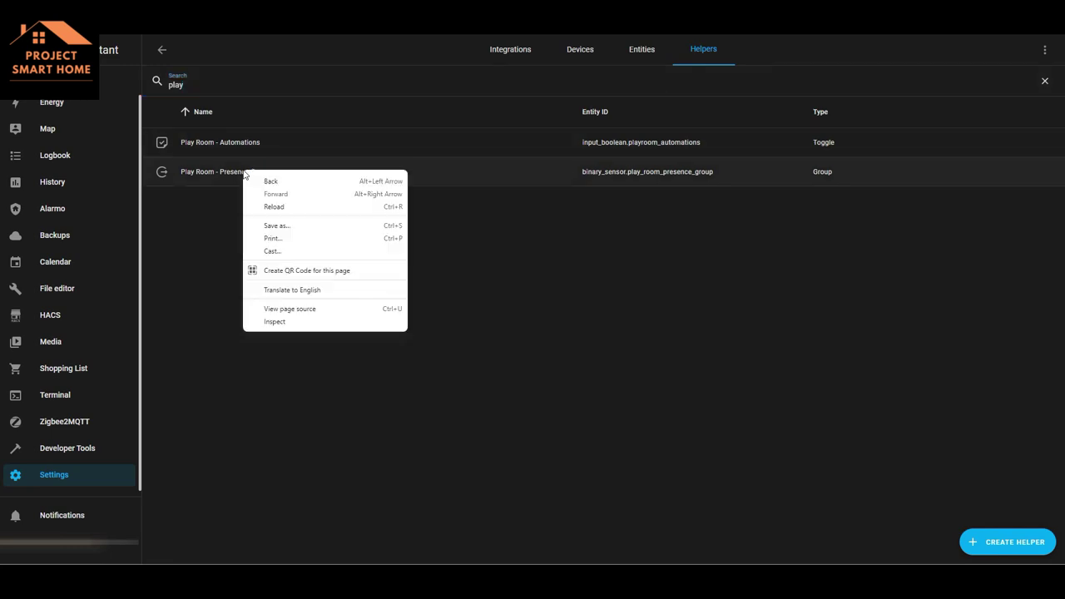
{"action": "left_click", "coordinate": [195, 171]}
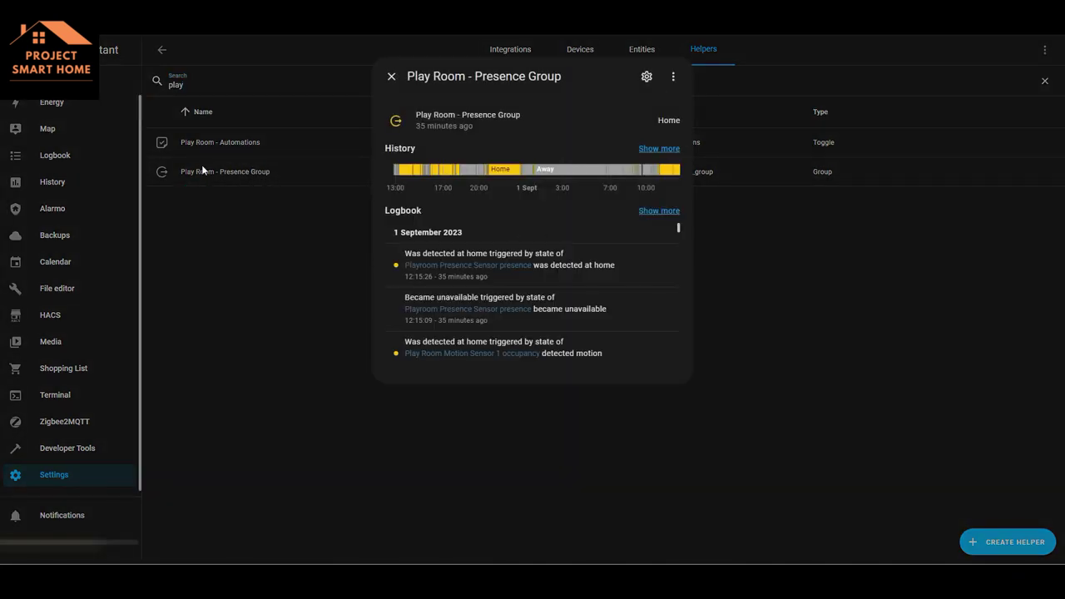
Review the member sensors in the "Play Room - Presence Group" group options and close its dialogs without changes
{"action": "left_click", "coordinate": [646, 75]}
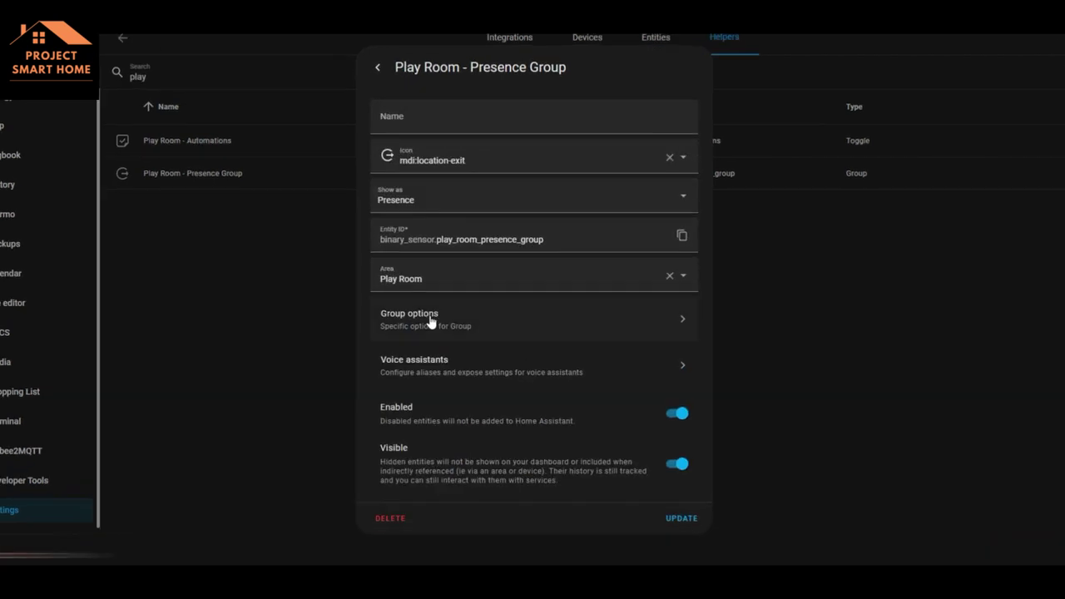
{"action": "left_click", "coordinate": [423, 303]}
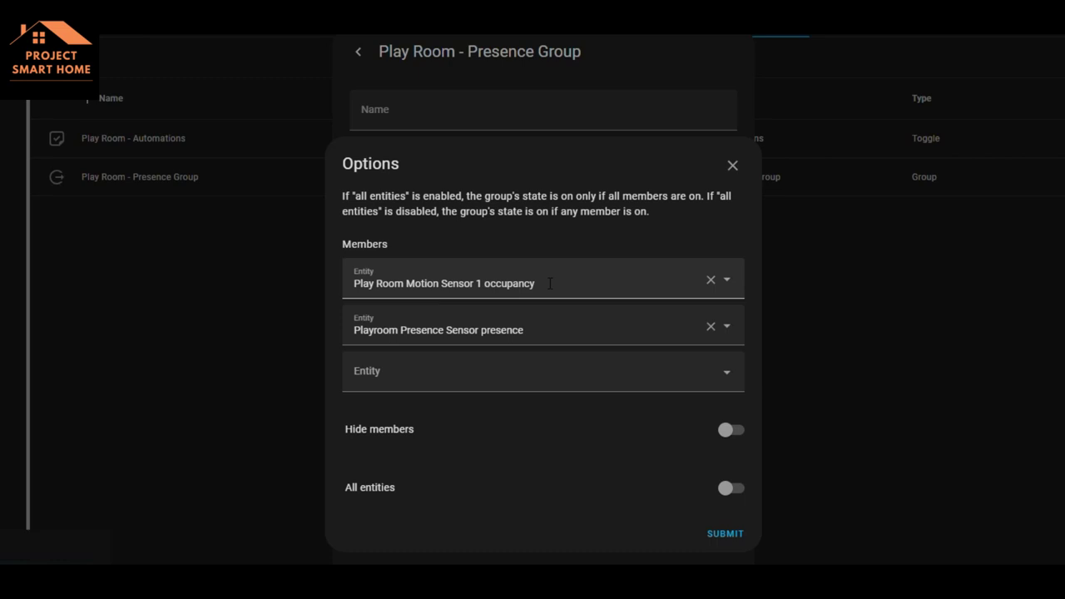
{"action": "left_click", "coordinate": [518, 326]}
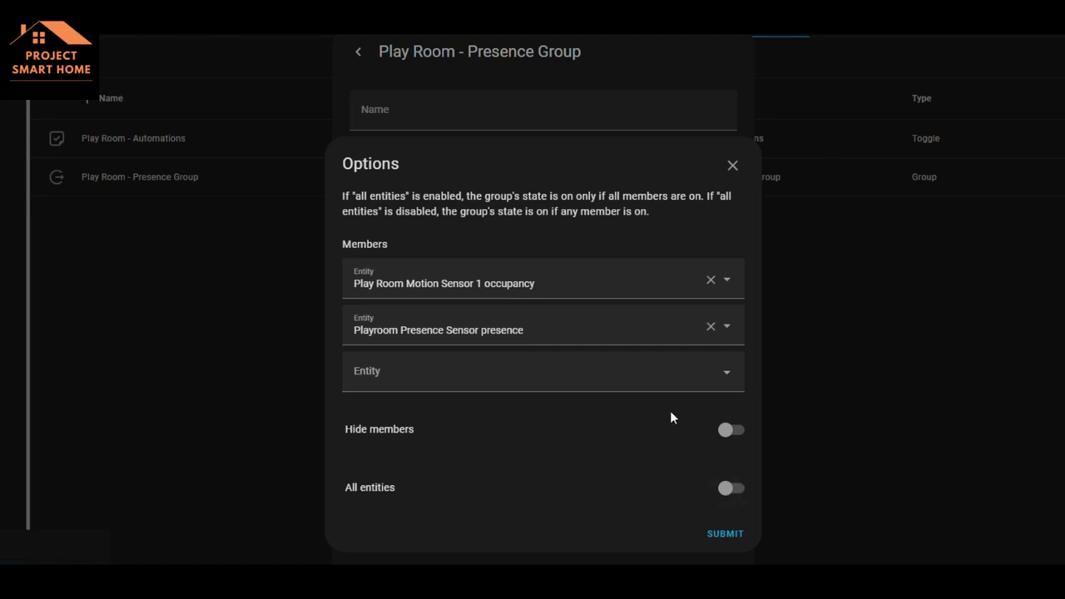
{"action": "left_click", "coordinate": [732, 167]}
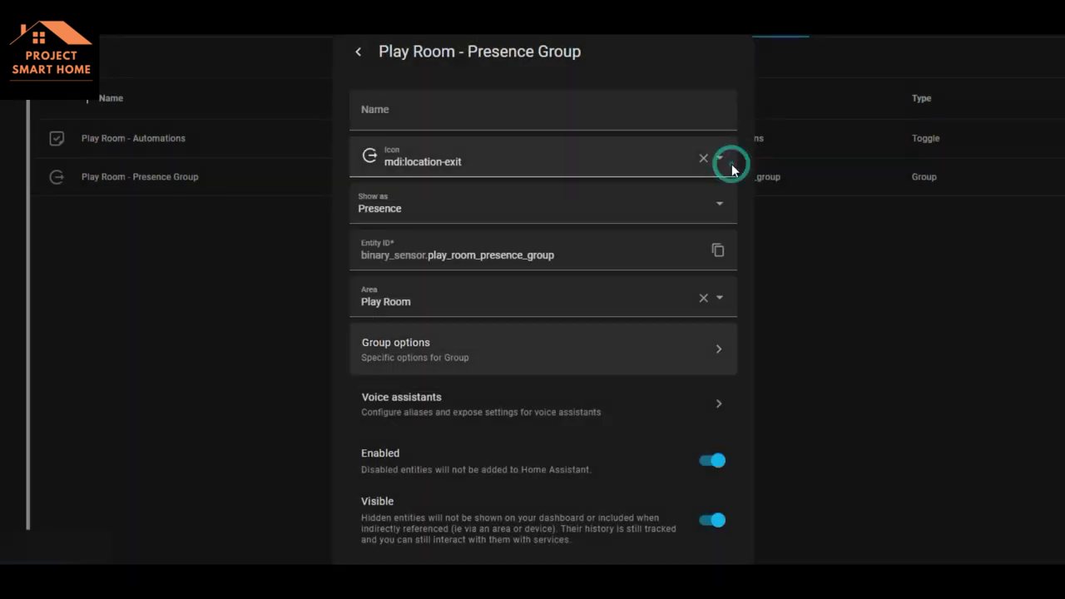
{"action": "left_click", "coordinate": [358, 51]}
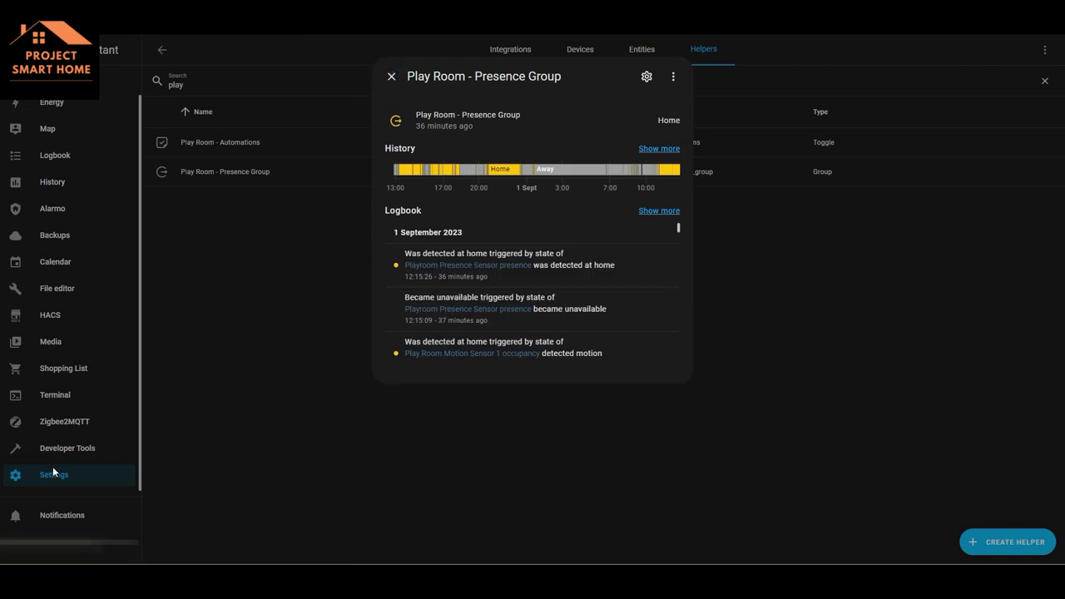
{"action": "left_click", "coordinate": [53, 470]}
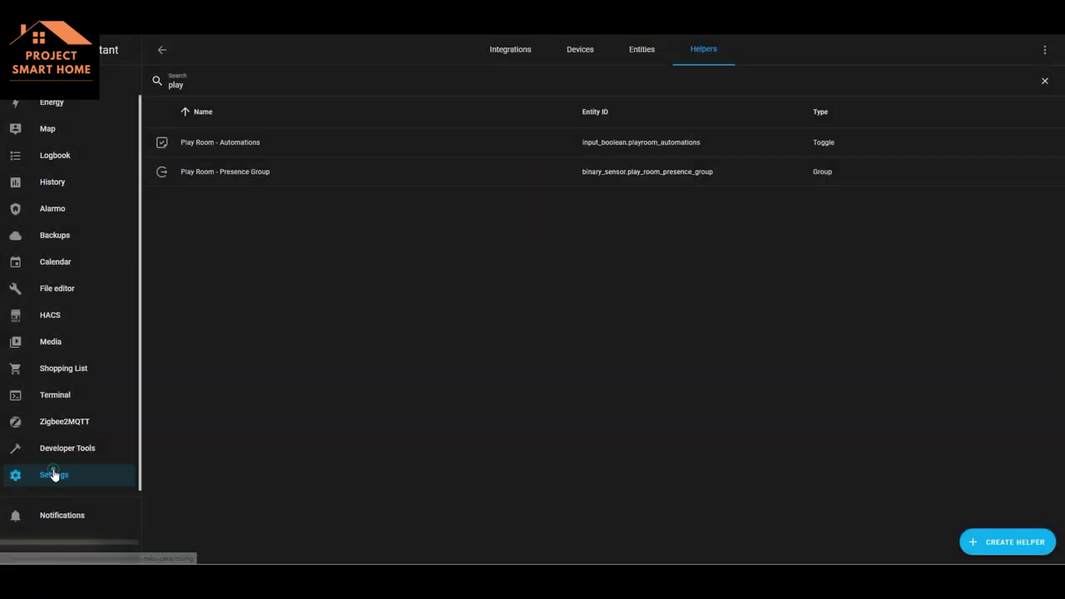
Search the automations list in Settings for "play room" and open the "Play Room - Switch on Light (Bright)" automation
{"action": "left_click", "coordinate": [158, 51]}
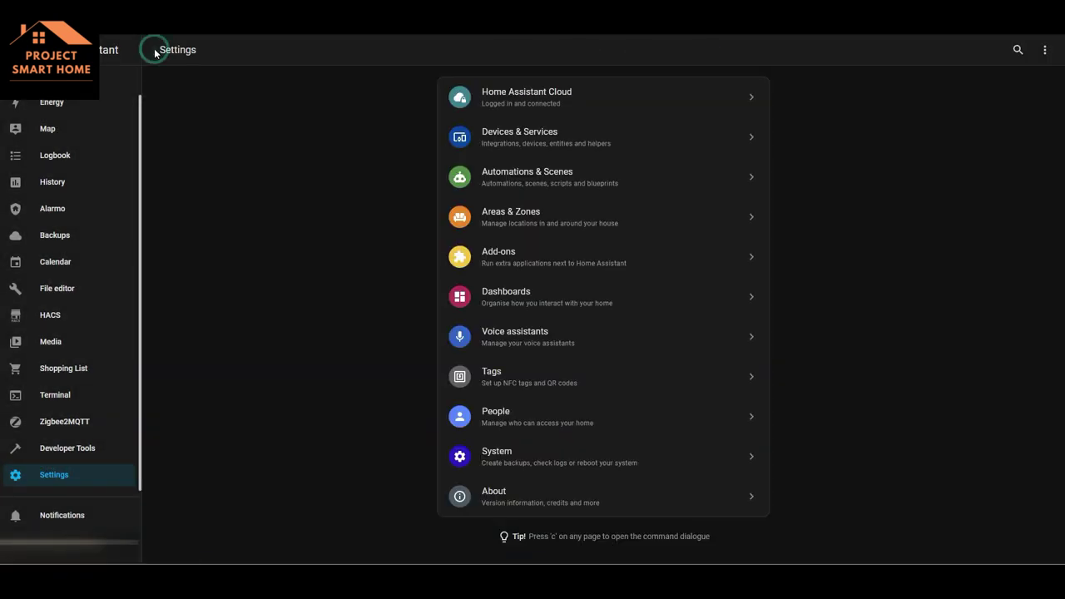
{"action": "left_click", "coordinate": [532, 178]}
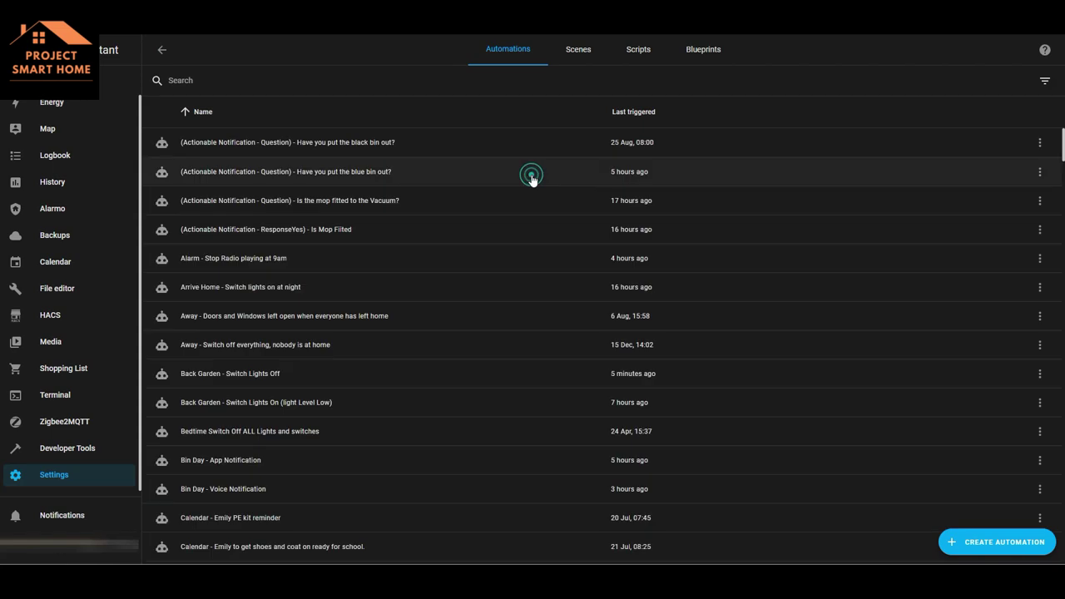
{"action": "left_click", "coordinate": [357, 83]}
{"action": "type", "text": "play"}
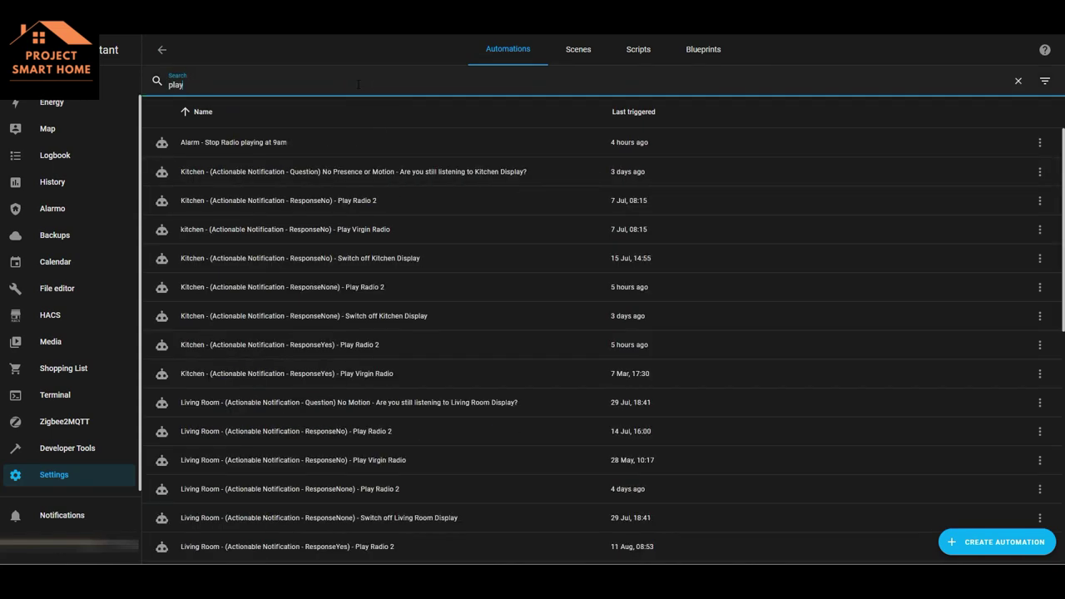
{"action": "type", "text": " room"}
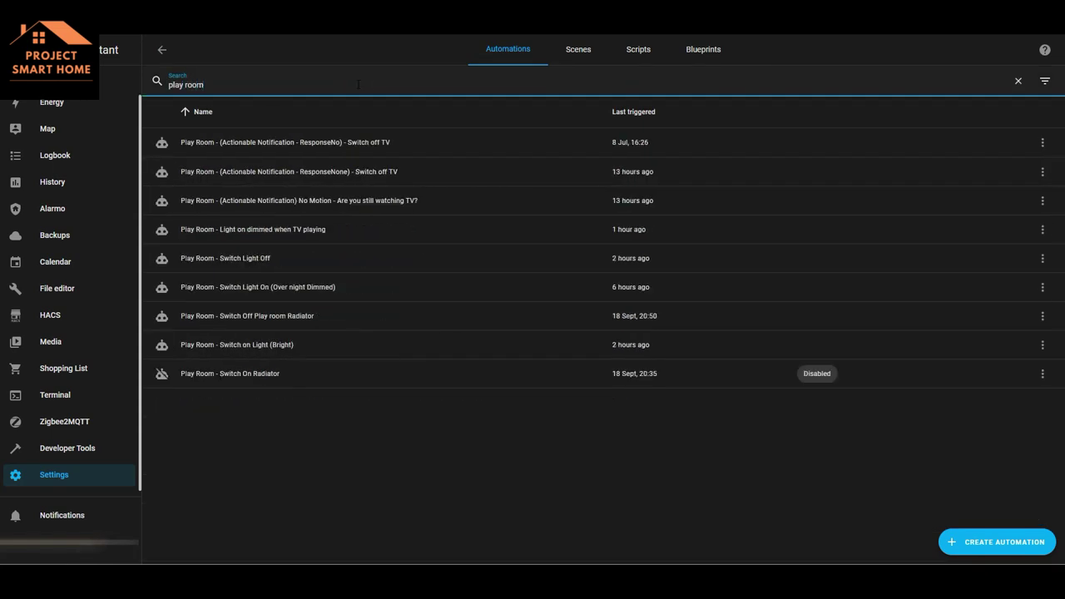
{"action": "left_click", "coordinate": [311, 406]}
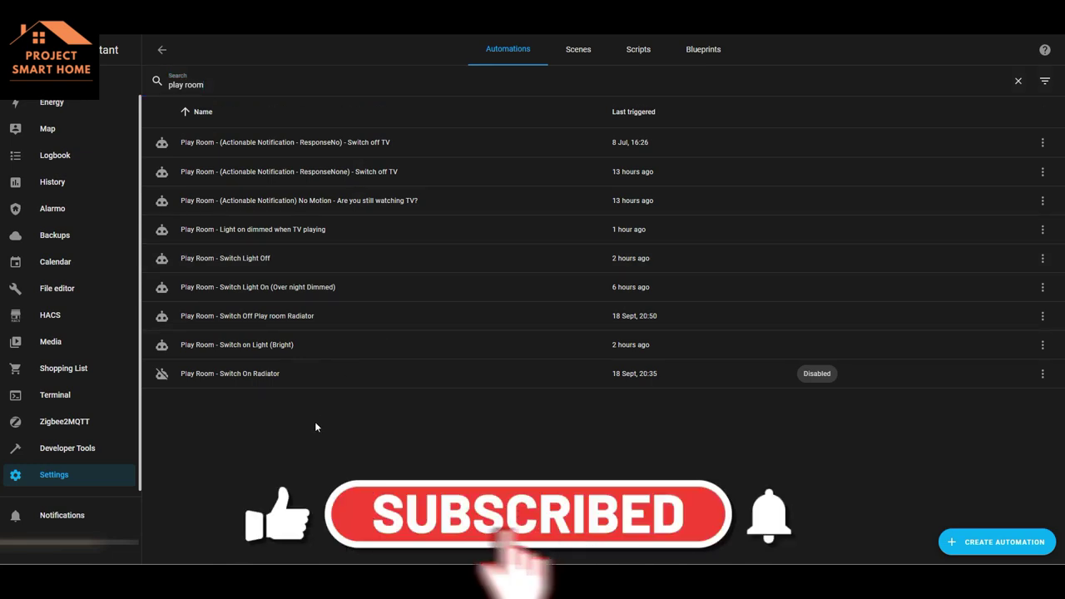
{"action": "left_click", "coordinate": [293, 345]}
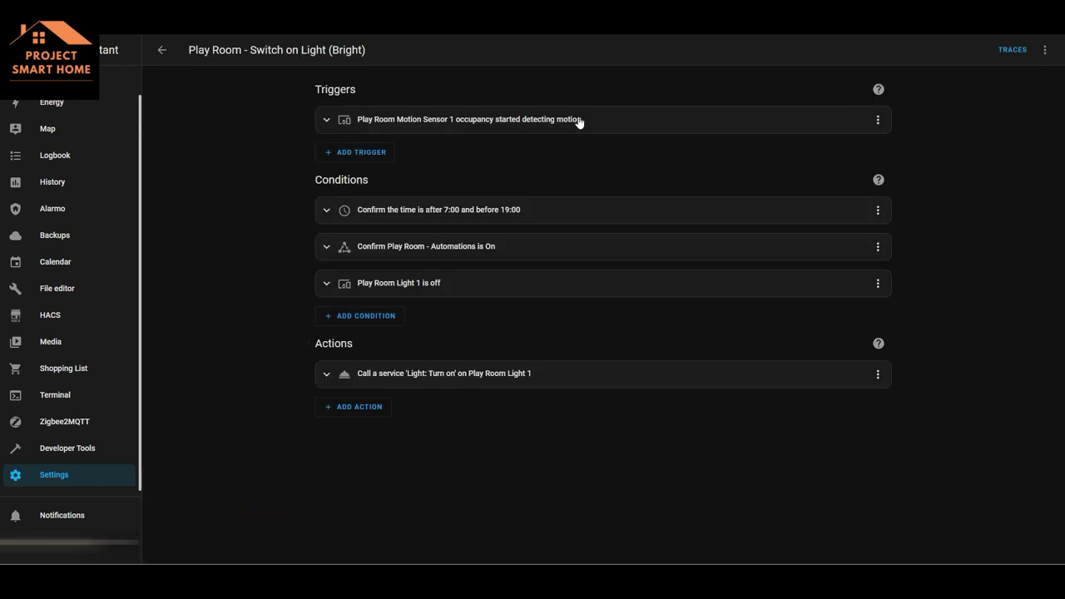
Review the motion sensor trigger of the bright light automation, then open the "Play Room - Switch Light Off" automation
{"action": "left_click", "coordinate": [325, 121]}
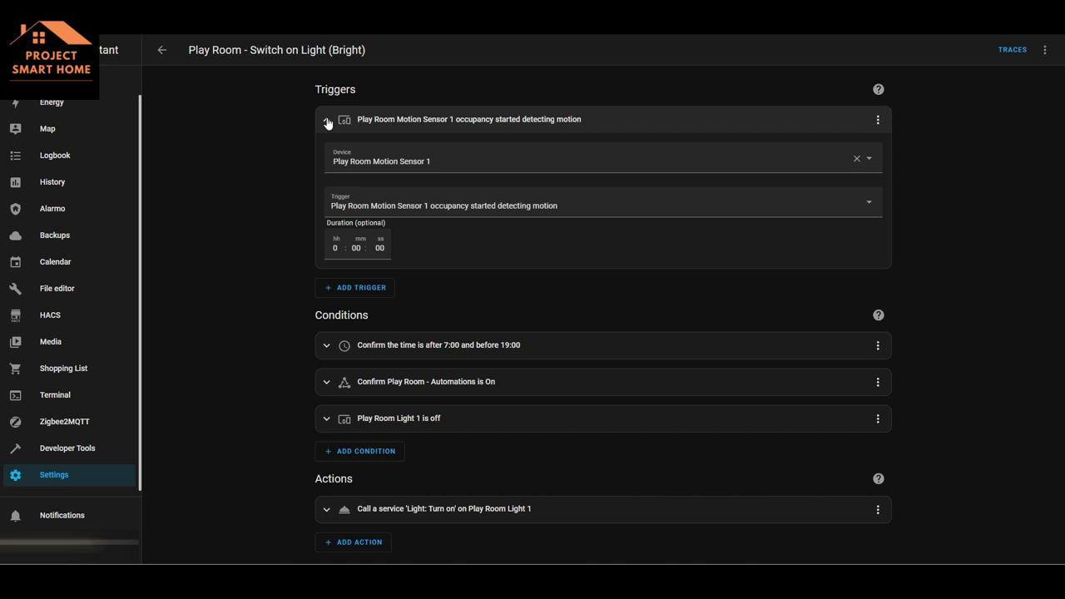
{"action": "left_click", "coordinate": [326, 122]}
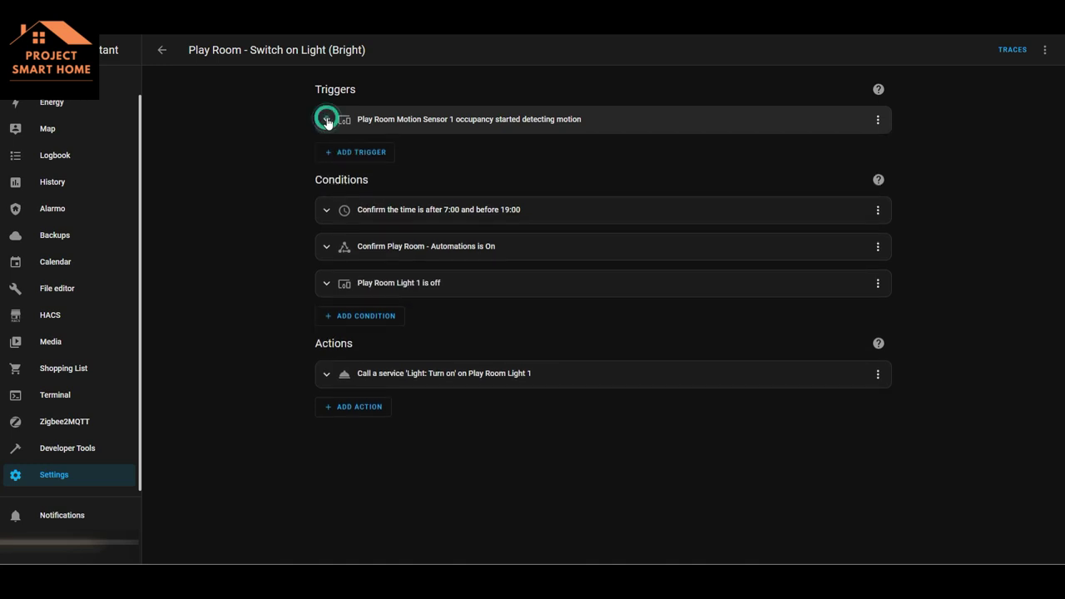
{"action": "left_click", "coordinate": [163, 51]}
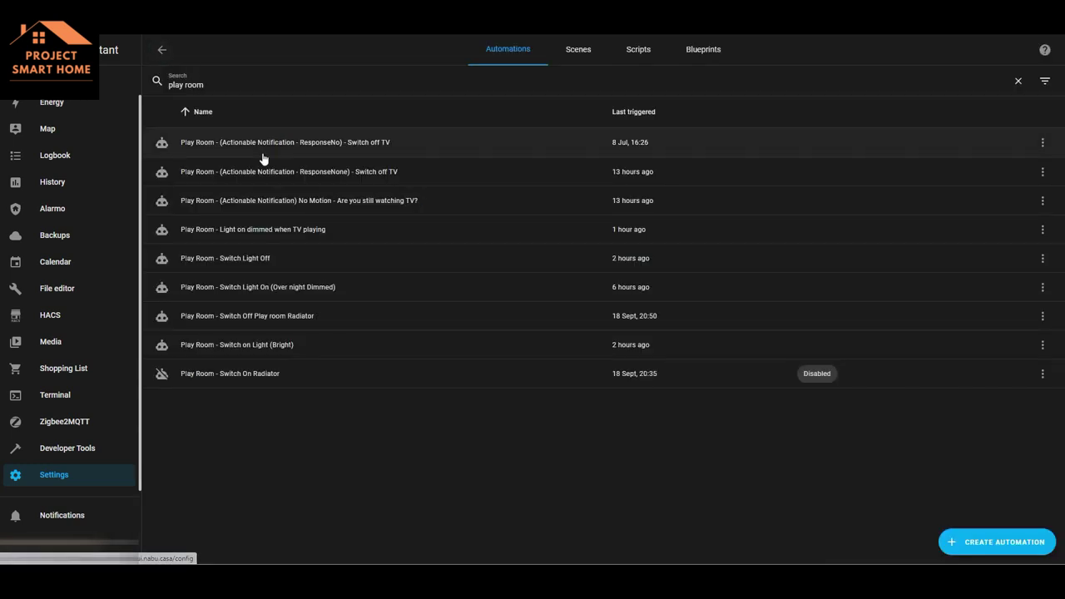
{"action": "left_click", "coordinate": [283, 260]}
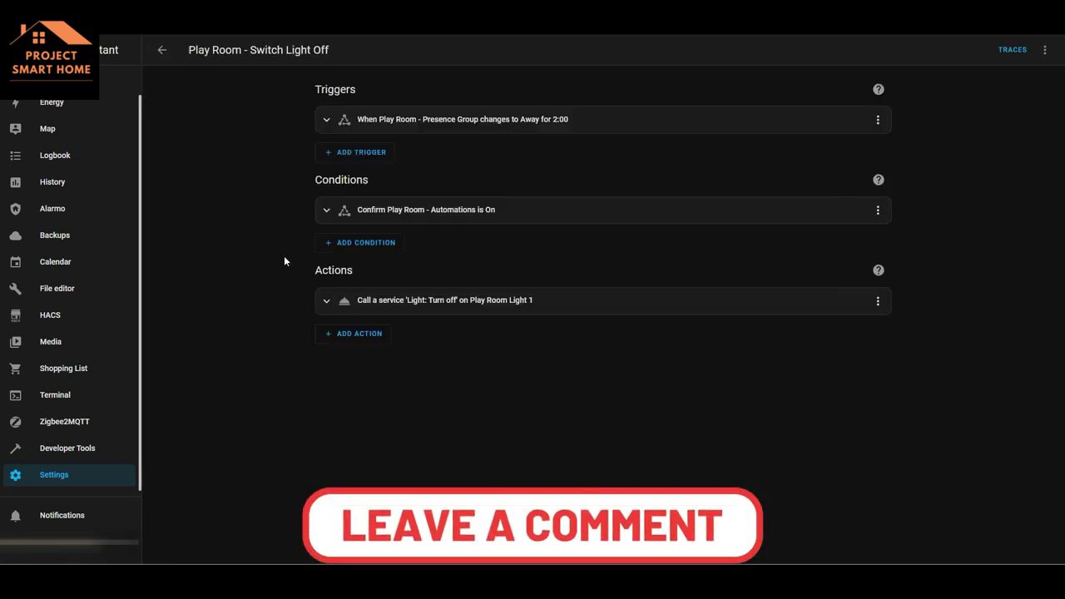
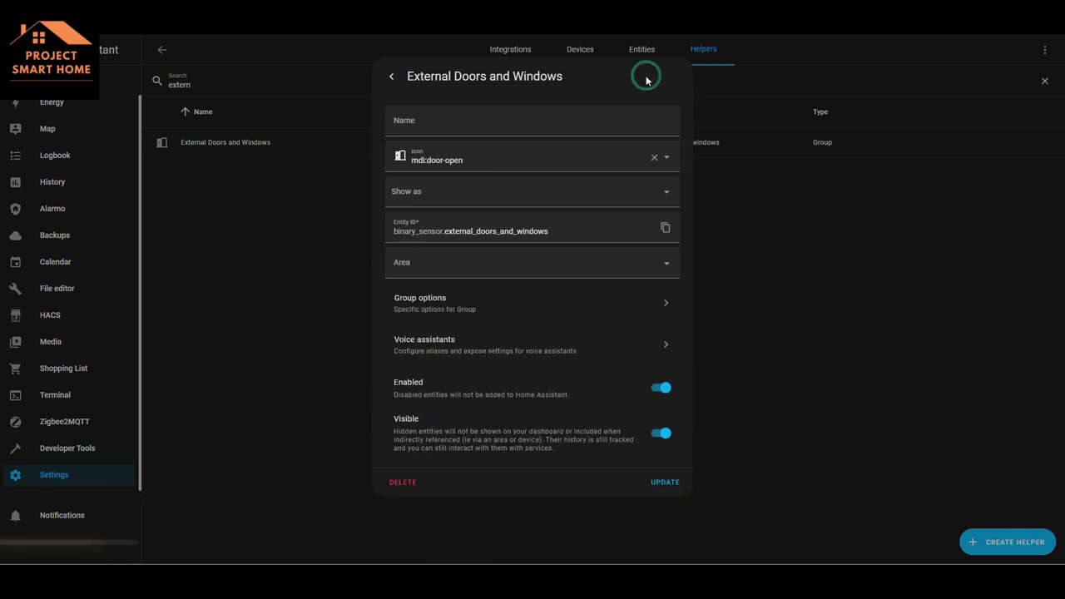
Review the member door sensors in the "External Doors and Windows" group options and close the options without changes
{"action": "left_click", "coordinate": [419, 309]}
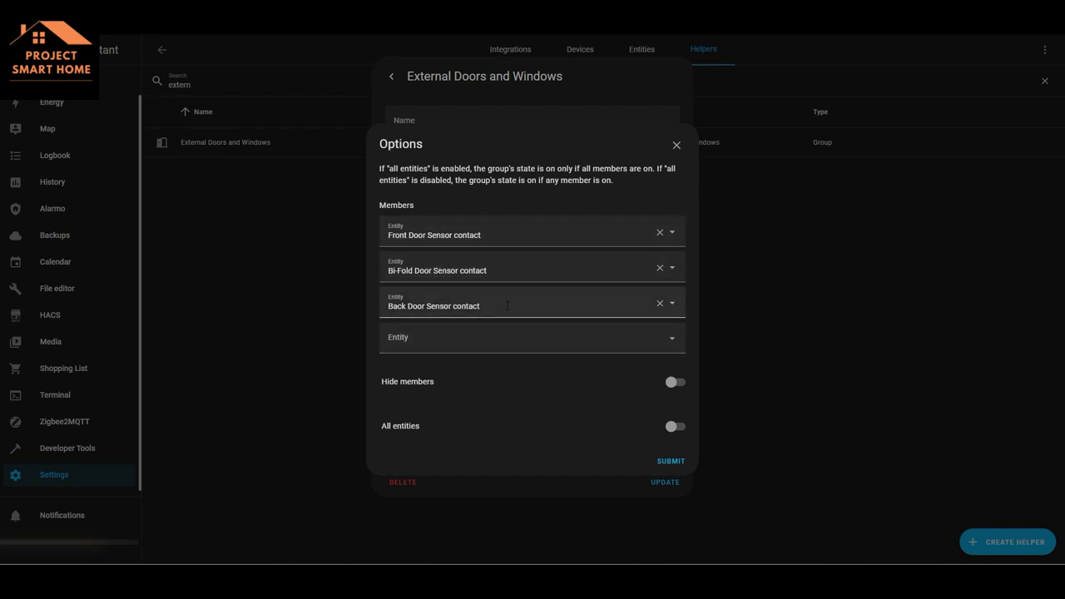
{"action": "left_click", "coordinate": [675, 147]}
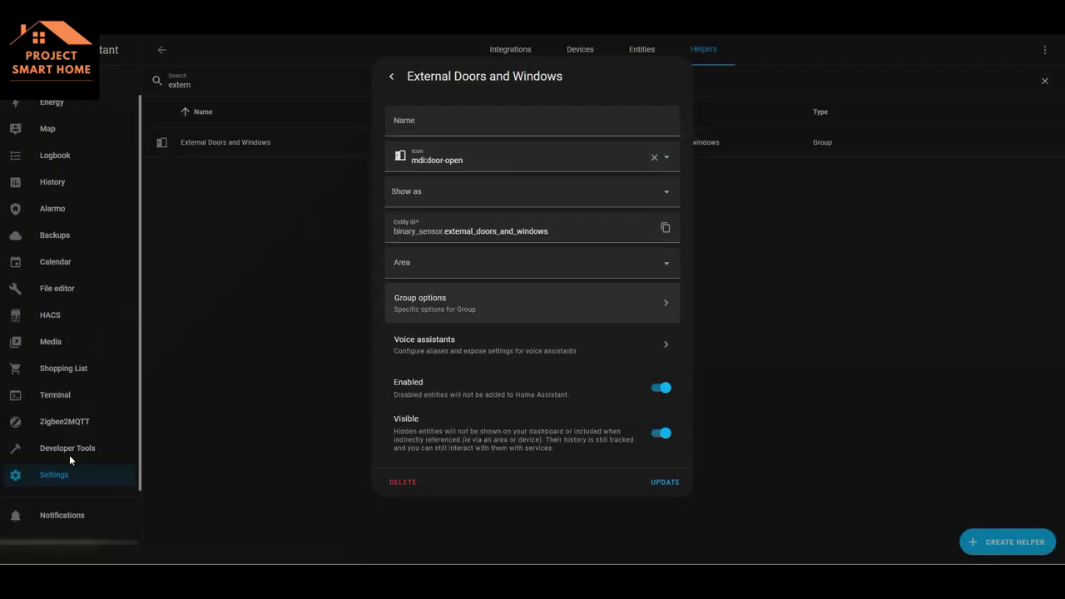
Search the automations list in Settings for "exter" and open the "External Doors left open after 9pm" automation
{"action": "left_click", "coordinate": [52, 474]}
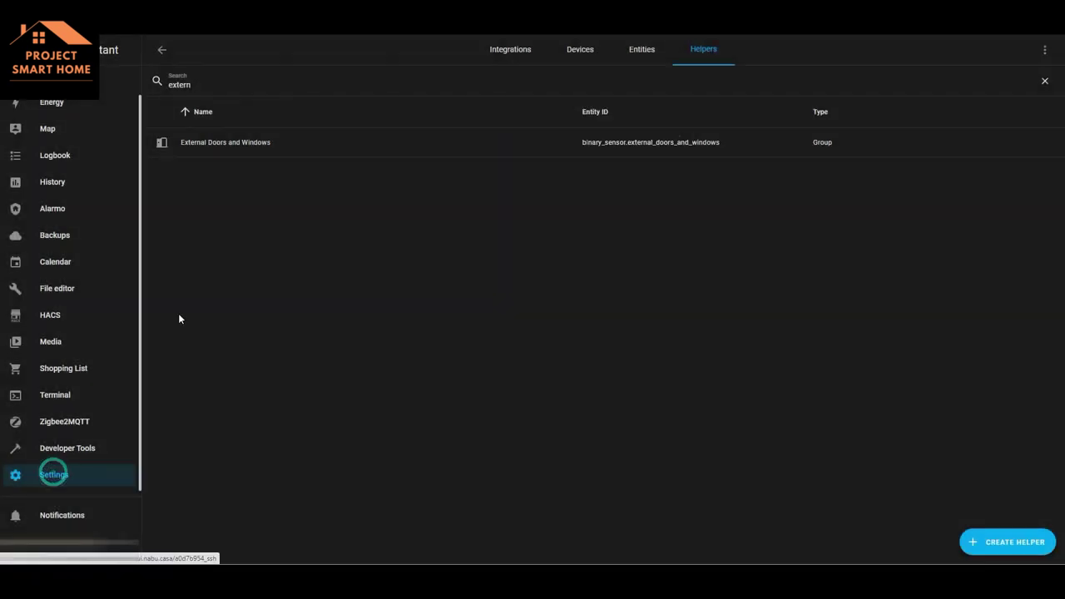
{"action": "left_click", "coordinate": [163, 53]}
{"action": "left_click", "coordinate": [559, 174]}
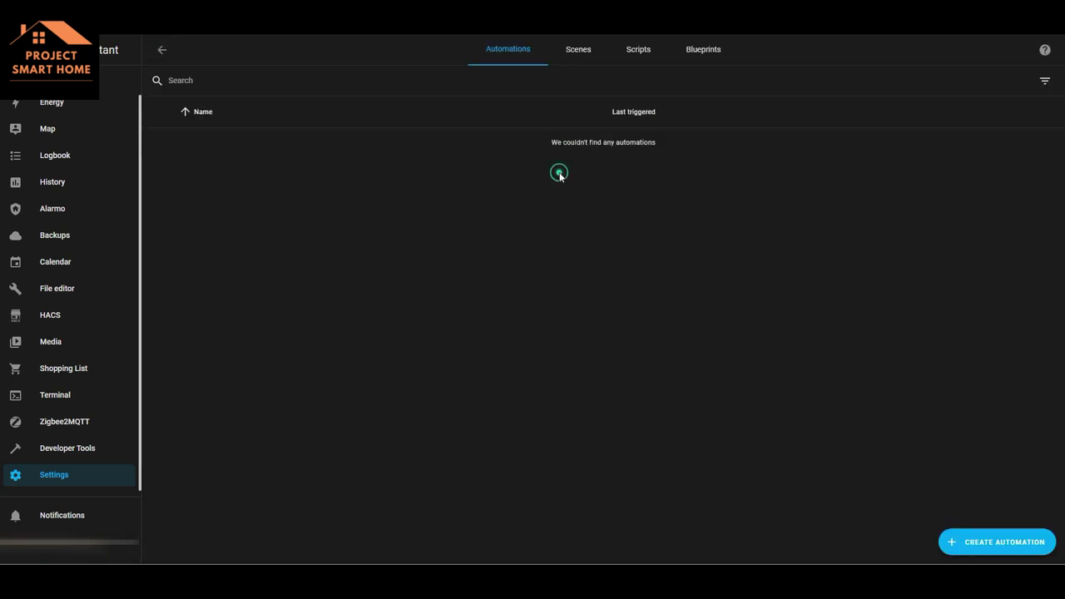
{"action": "left_click", "coordinate": [354, 80]}
{"action": "type", "text": "ex"}
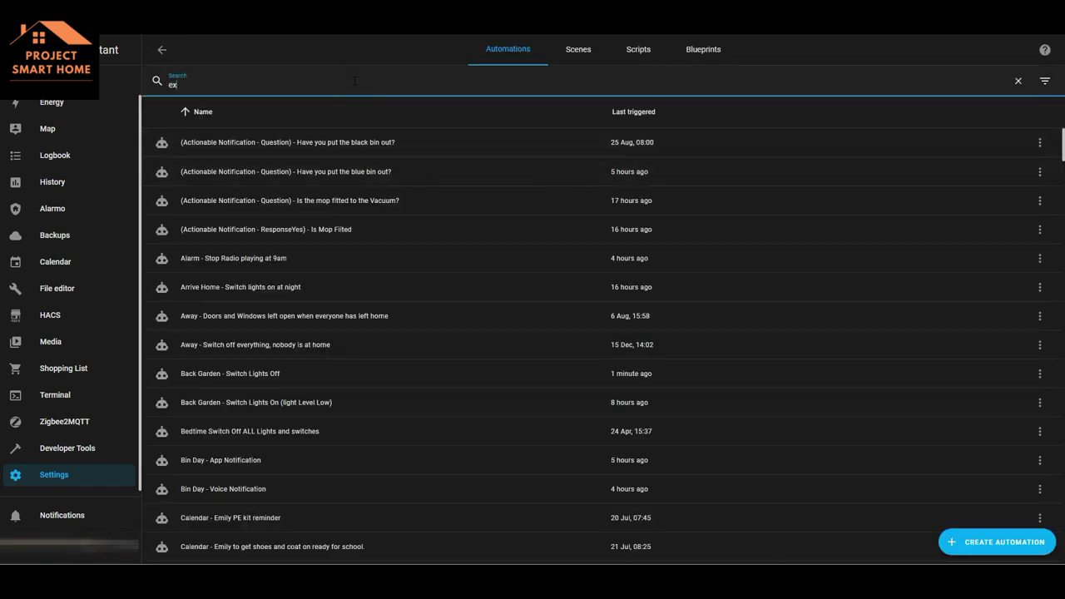
{"action": "type", "text": "ter"}
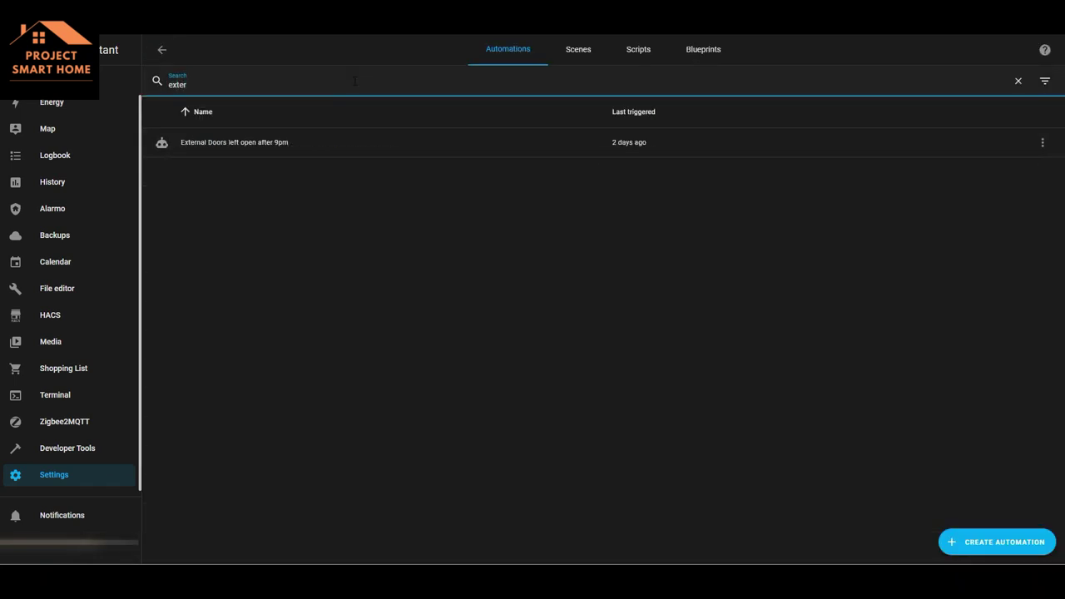
{"action": "left_click", "coordinate": [242, 144]}
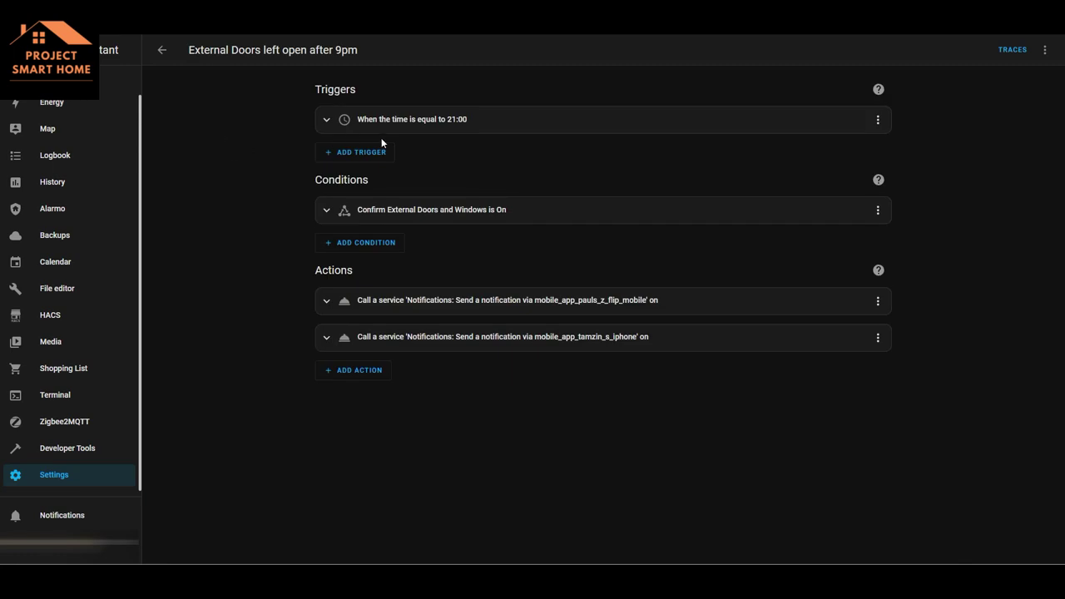
Review the 21:00 time trigger and test the condition that External Doors and Windows is On
{"action": "left_click", "coordinate": [326, 119]}
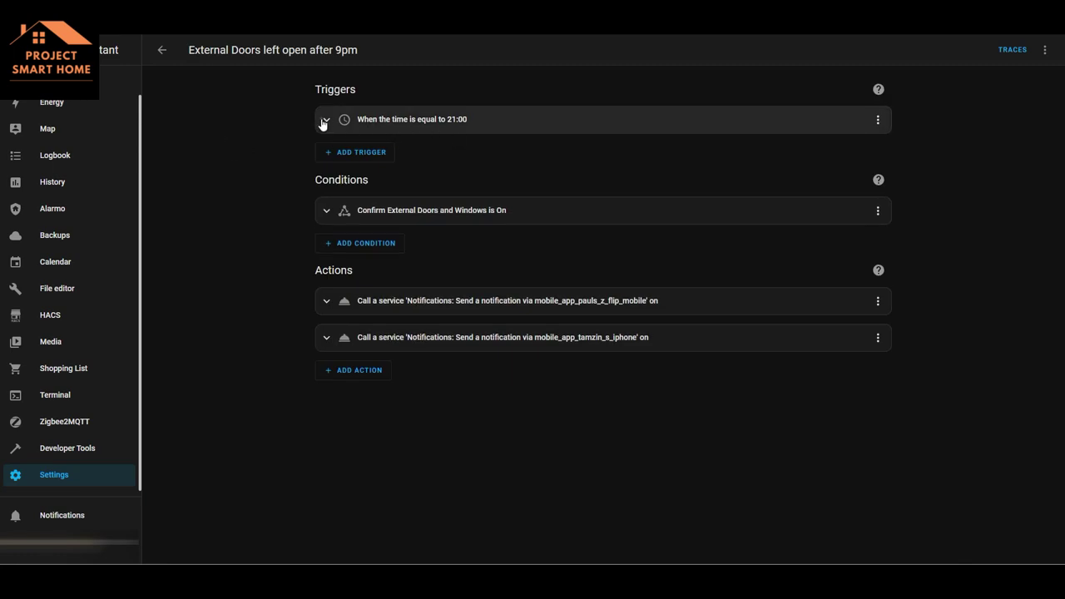
{"action": "left_click", "coordinate": [324, 120]}
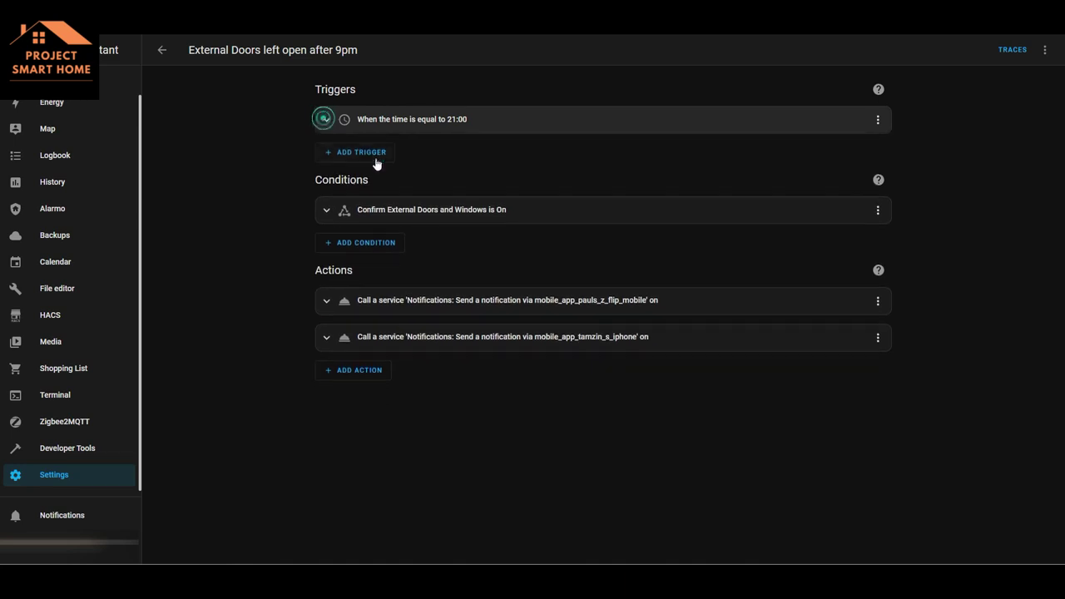
{"action": "left_click", "coordinate": [326, 213]}
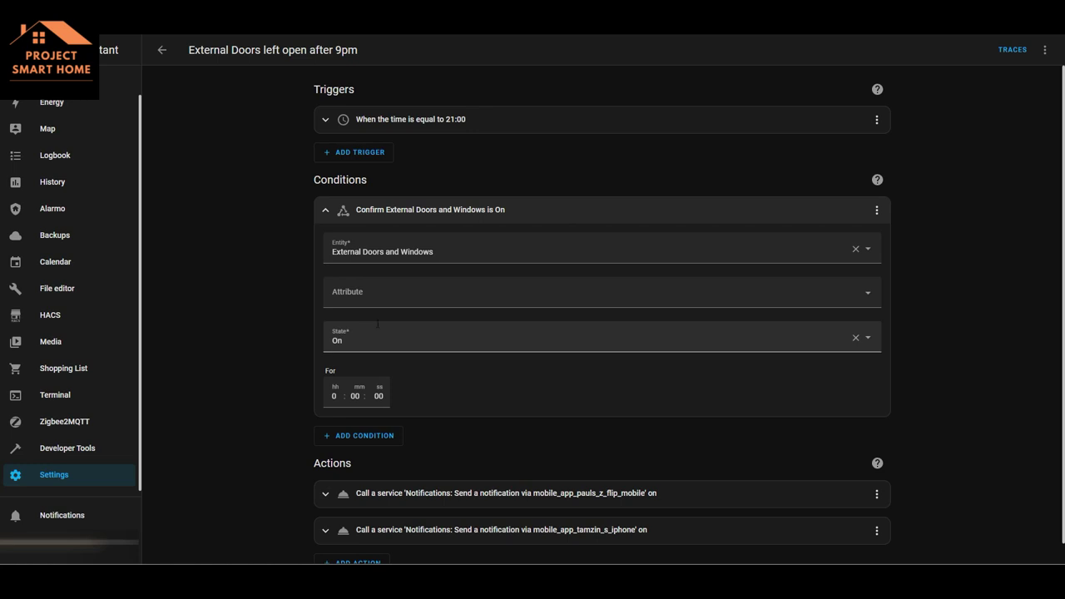
{"action": "left_click", "coordinate": [876, 210]}
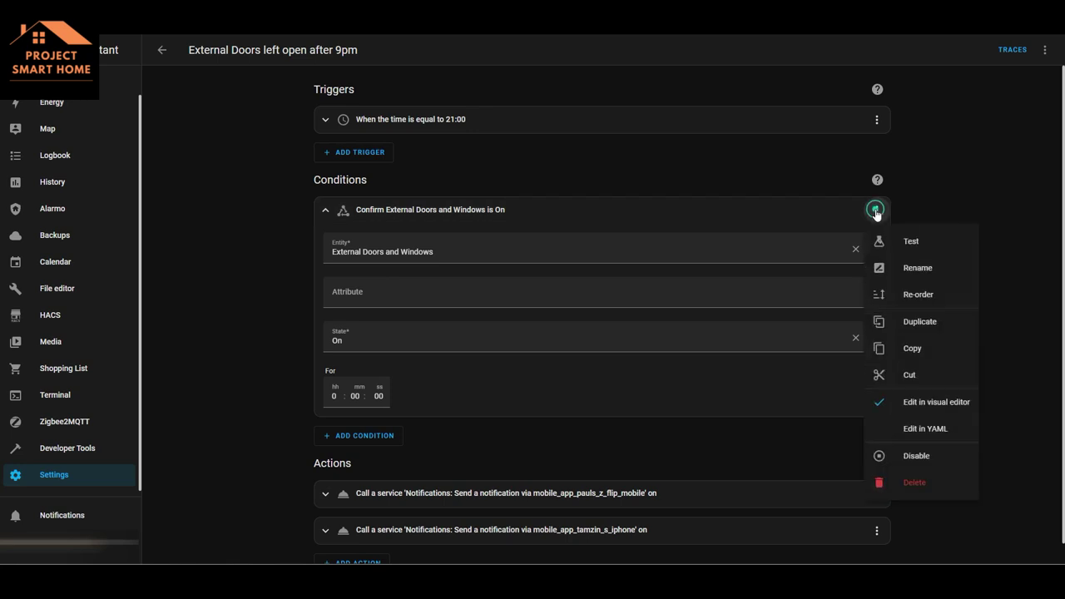
{"action": "left_click", "coordinate": [911, 243]}
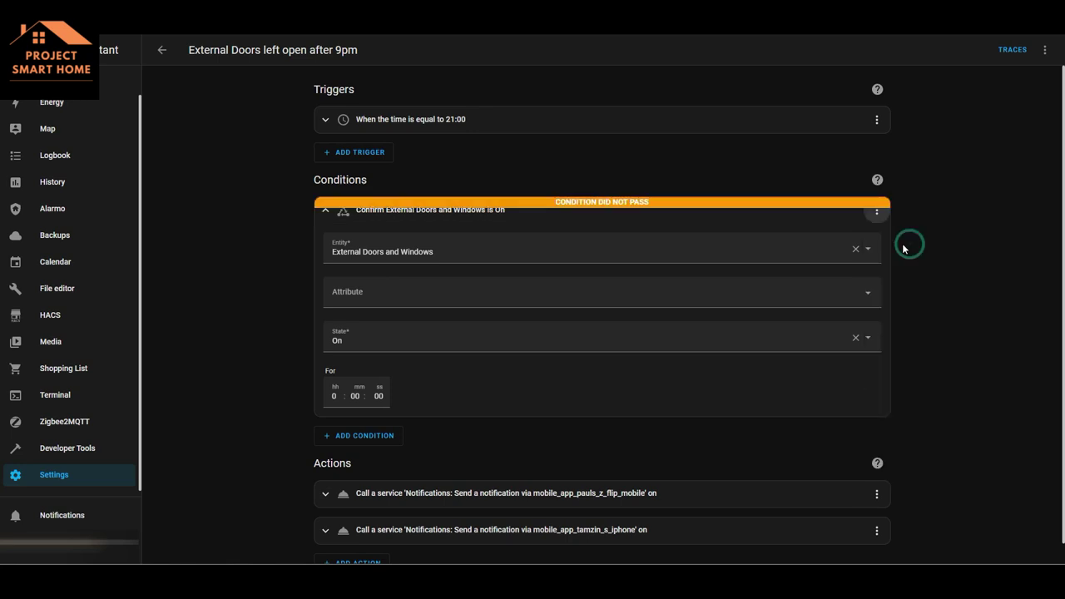
{"action": "left_click", "coordinate": [325, 211]}
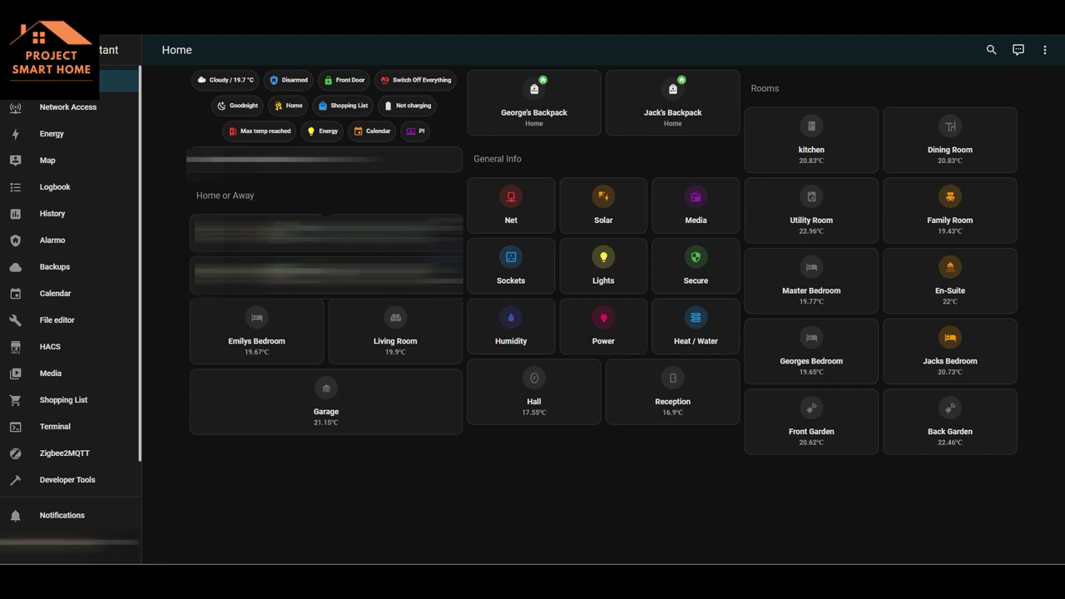
Open the Master Bedroom view from the Home dashboard and examine the Master Bedroom Info card
{"action": "scroll", "coordinate": [72, 406], "scroll_direction": "down", "scroll_amount": 1}
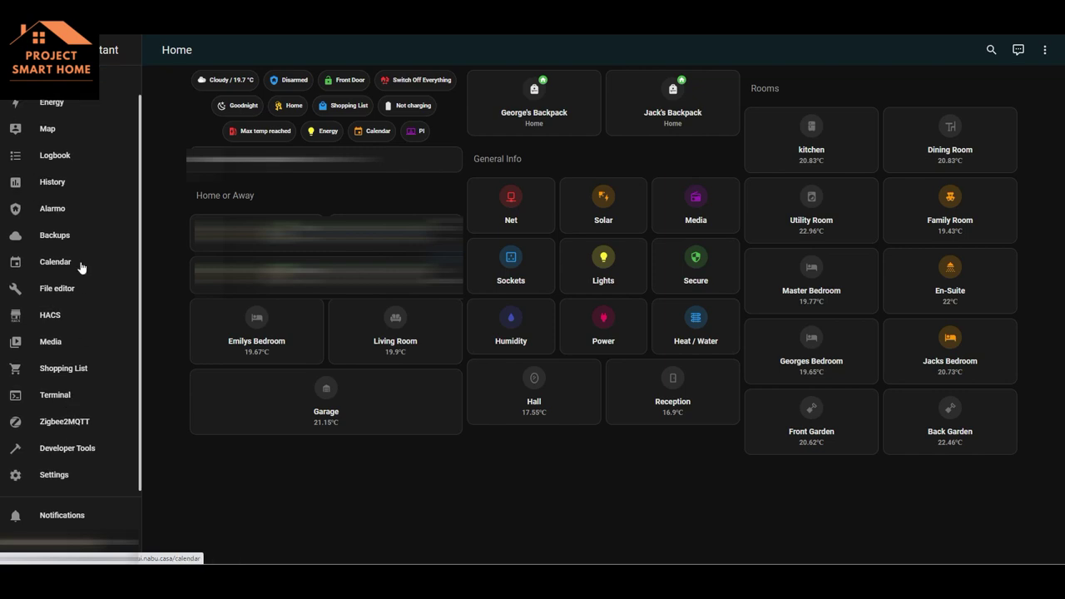
{"action": "scroll", "coordinate": [69, 449], "scroll_direction": "up", "scroll_amount": 1}
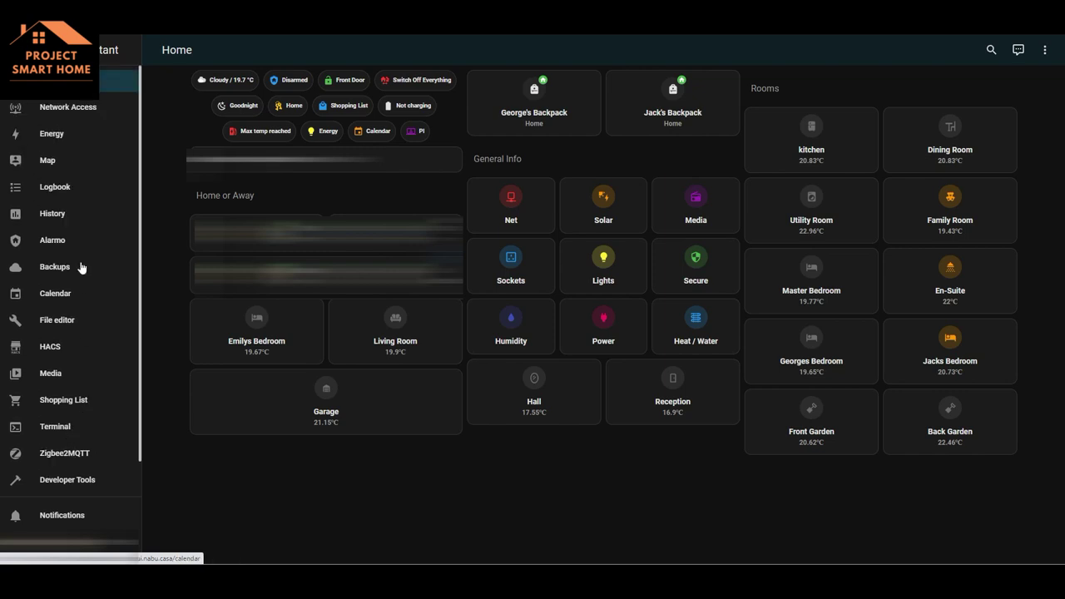
{"action": "left_click", "coordinate": [857, 284]}
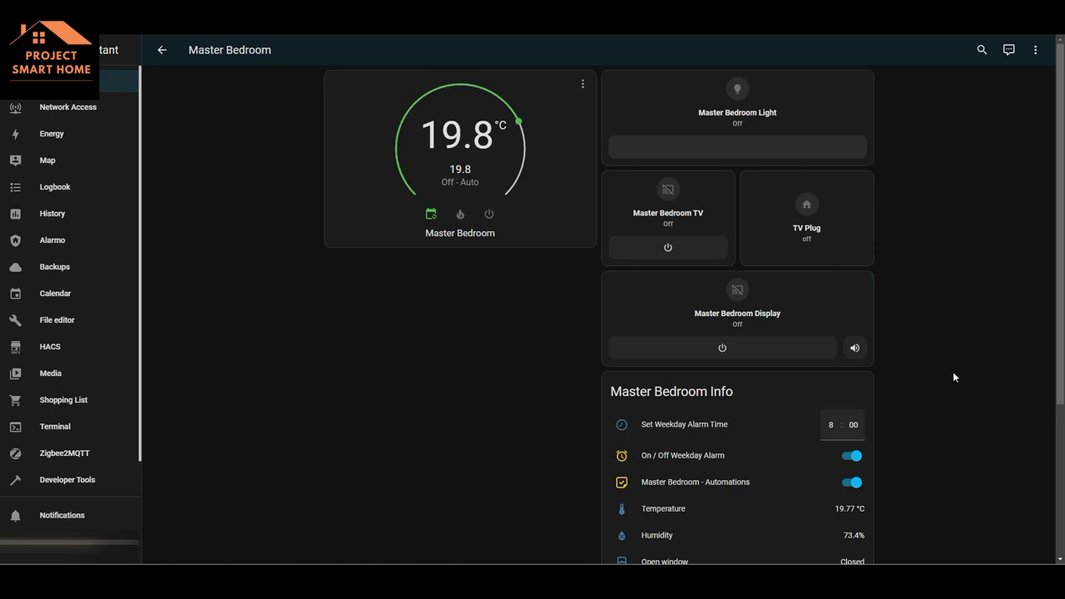
{"action": "scroll", "coordinate": [953, 372], "scroll_direction": "down", "scroll_amount": 3}
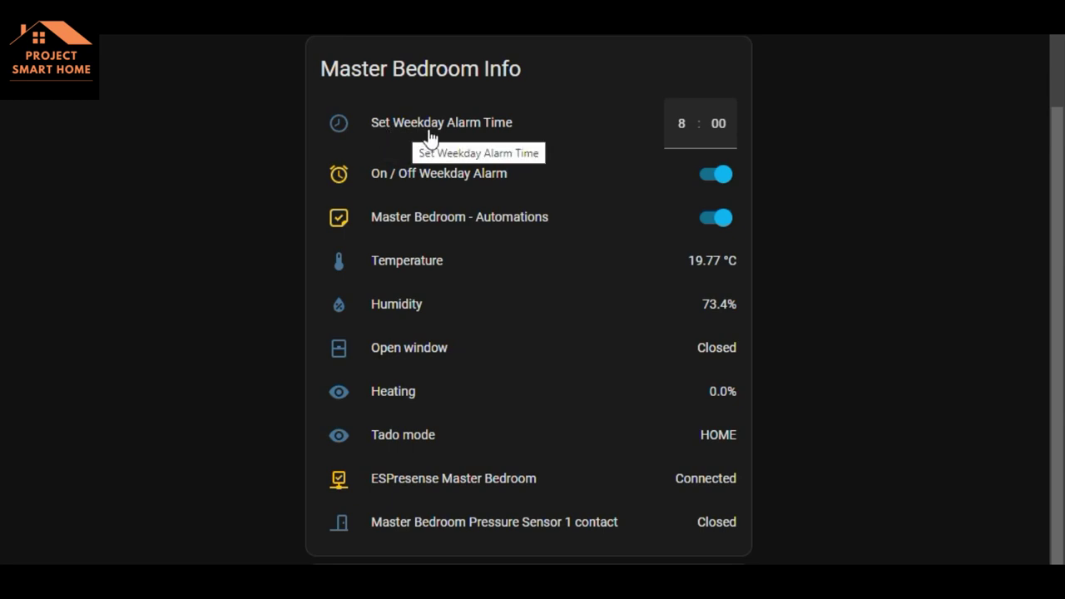
Set the Master Bedroom weekday alarm time to 7:00
{"action": "left_click", "coordinate": [680, 123]}
{"action": "left_click", "coordinate": [680, 123]}
{"action": "key", "text": "BackSpace"}
{"action": "type", "text": "7"}
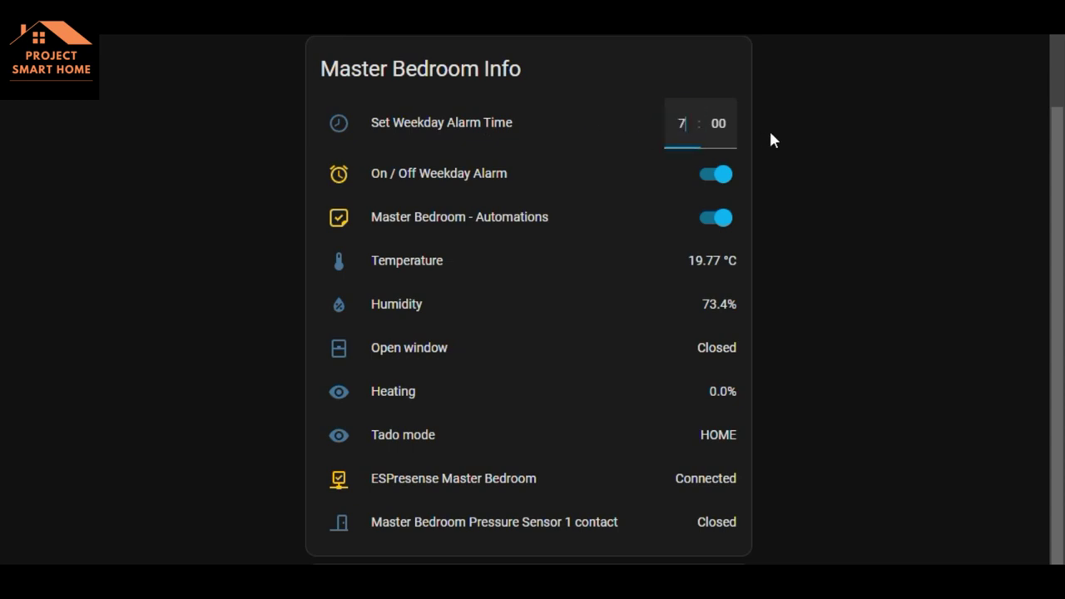
{"action": "left_click", "coordinate": [823, 133]}
Set the Master Bedroom weekday alarm time back to 8:00
{"action": "left_click", "coordinate": [666, 118]}
{"action": "double_click", "coordinate": [682, 124]}
{"action": "key", "text": "BackSpace"}
{"action": "type", "text": "8"}
{"action": "left_click", "coordinate": [791, 134]}
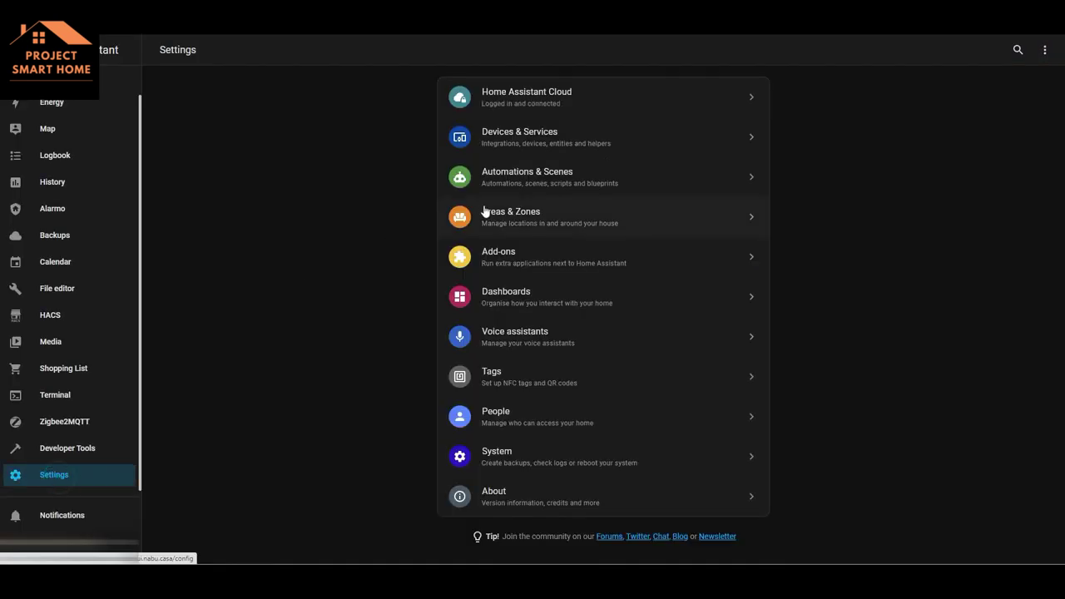
Search the automations list in Settings for "alarm" and open the "Master Bedroom - Weekdays Alarm" automation
{"action": "left_click", "coordinate": [542, 176]}
{"action": "left_click", "coordinate": [492, 82]}
{"action": "type", "text": "alarm"}
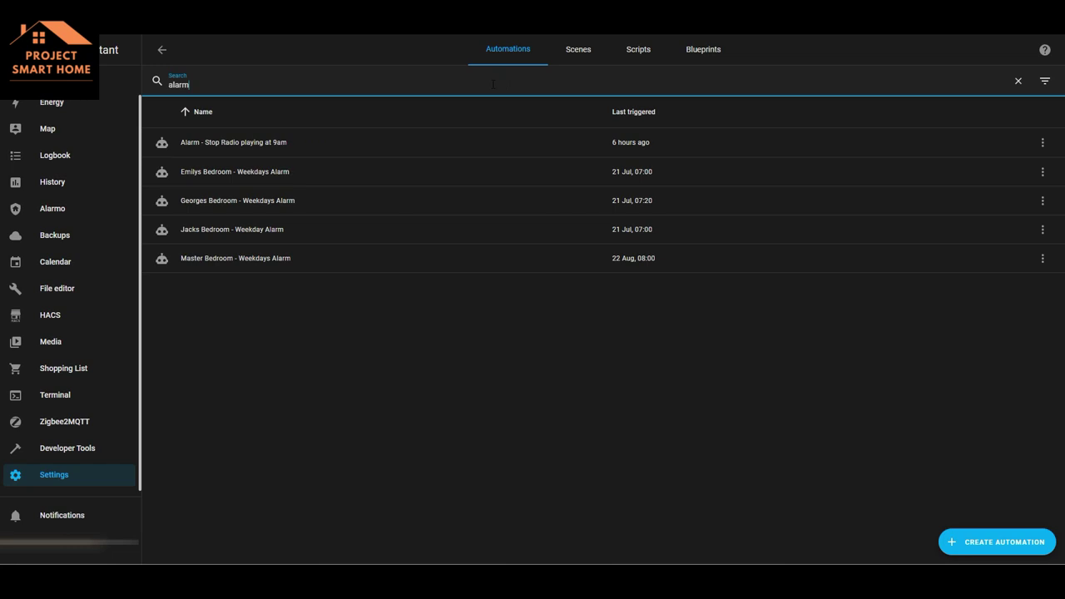
{"action": "left_click", "coordinate": [273, 261]}
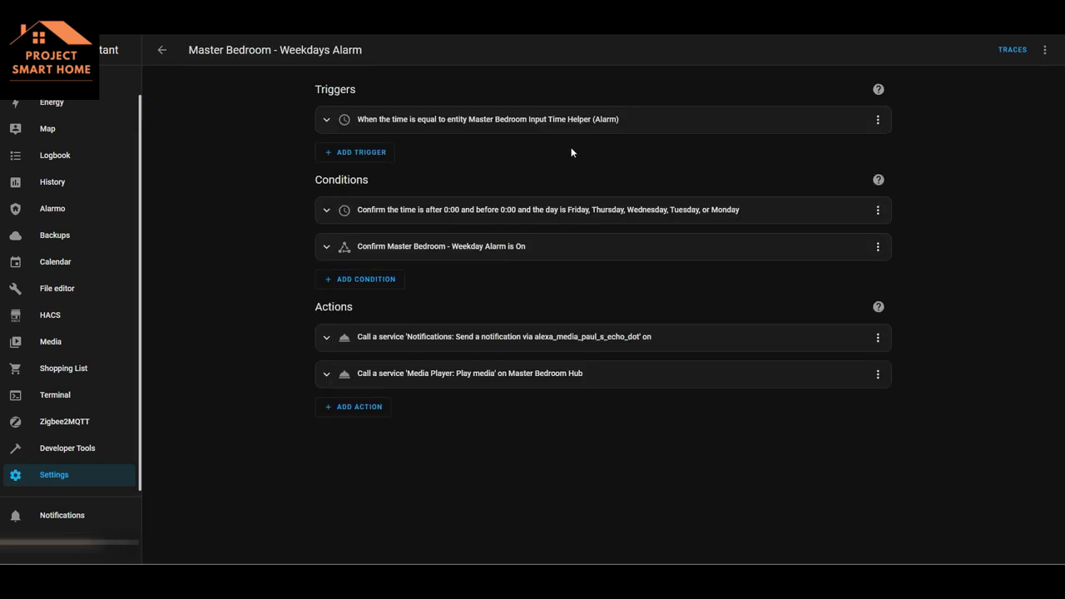
Review the trigger's Master Bedroom Input Time Helper (Alarm) and the weekdays set in the time condition
{"action": "left_click", "coordinate": [326, 120]}
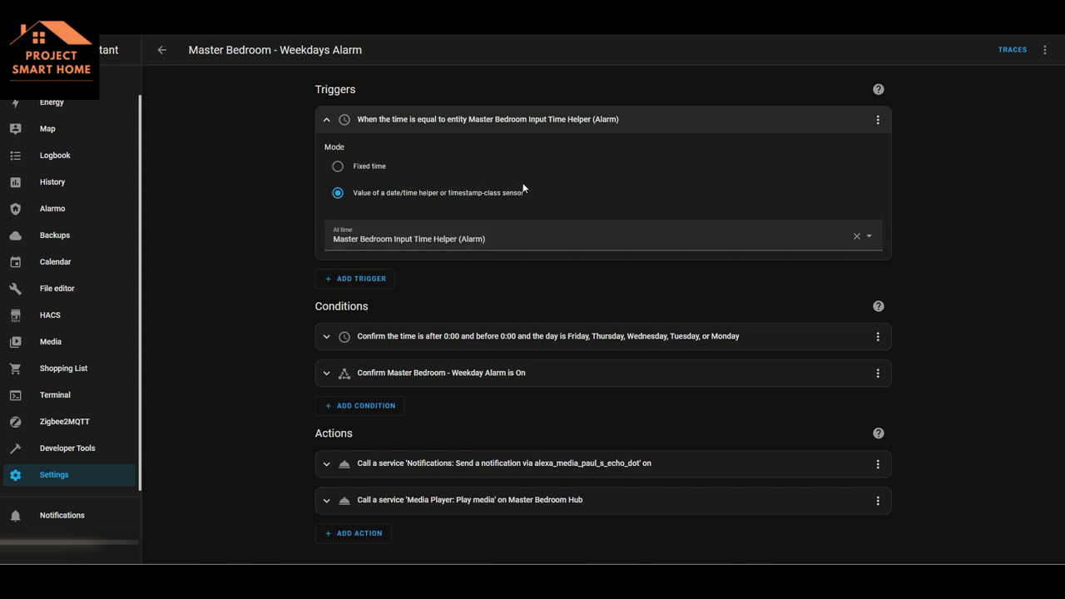
{"action": "left_click", "coordinate": [326, 336]}
{"action": "scroll", "coordinate": [471, 369], "scroll_direction": "down", "scroll_amount": 5}
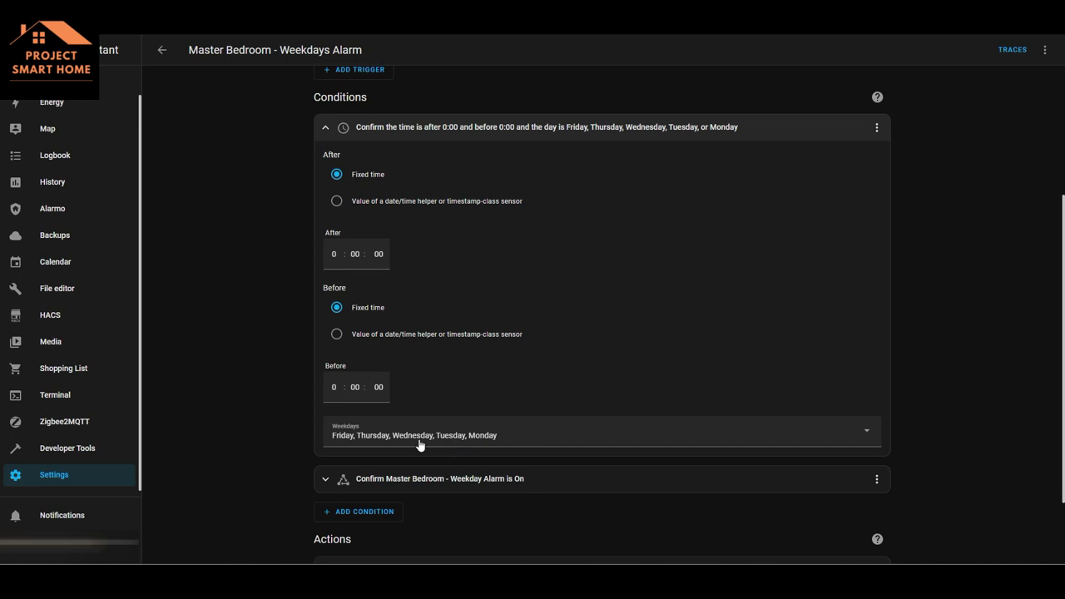
{"action": "left_click", "coordinate": [325, 126]}
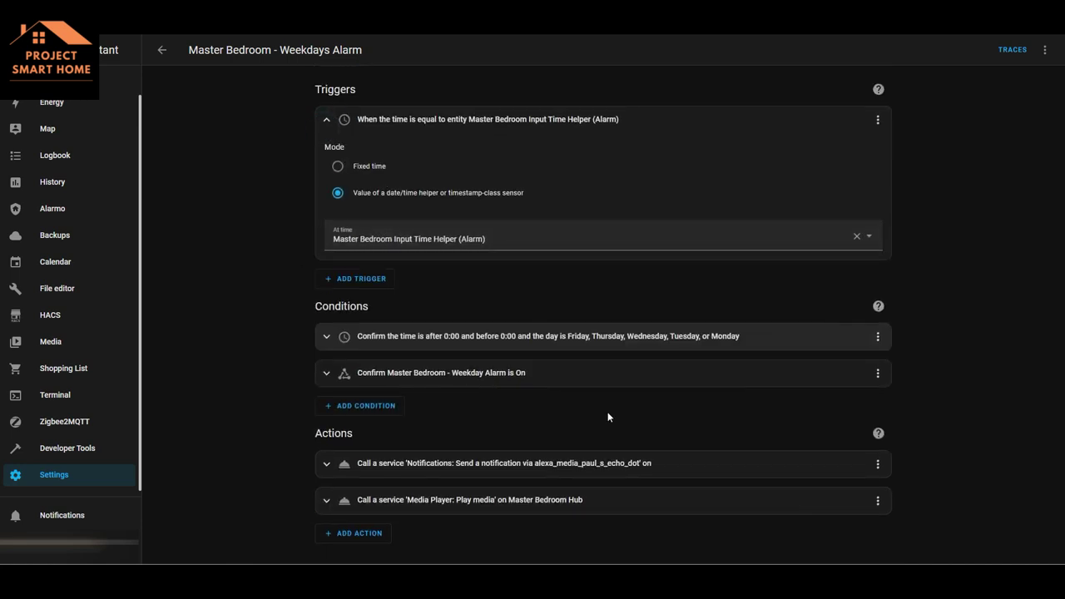
Test the Master Bedroom - Weekday Alarm condition and review the message of the Echo Dot notification action
{"action": "left_click", "coordinate": [878, 373]}
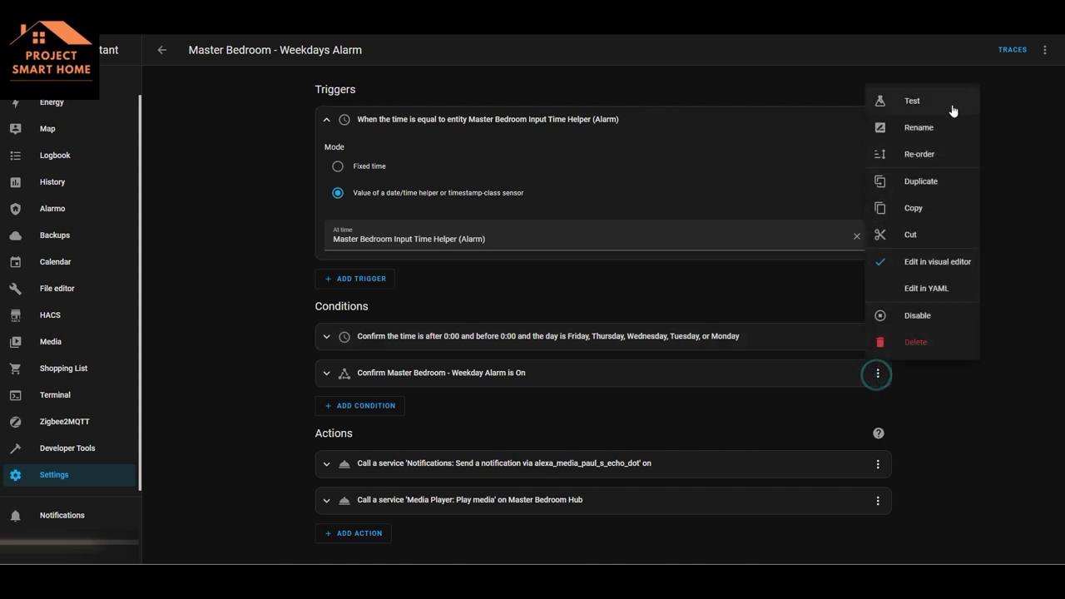
{"action": "left_click", "coordinate": [912, 100]}
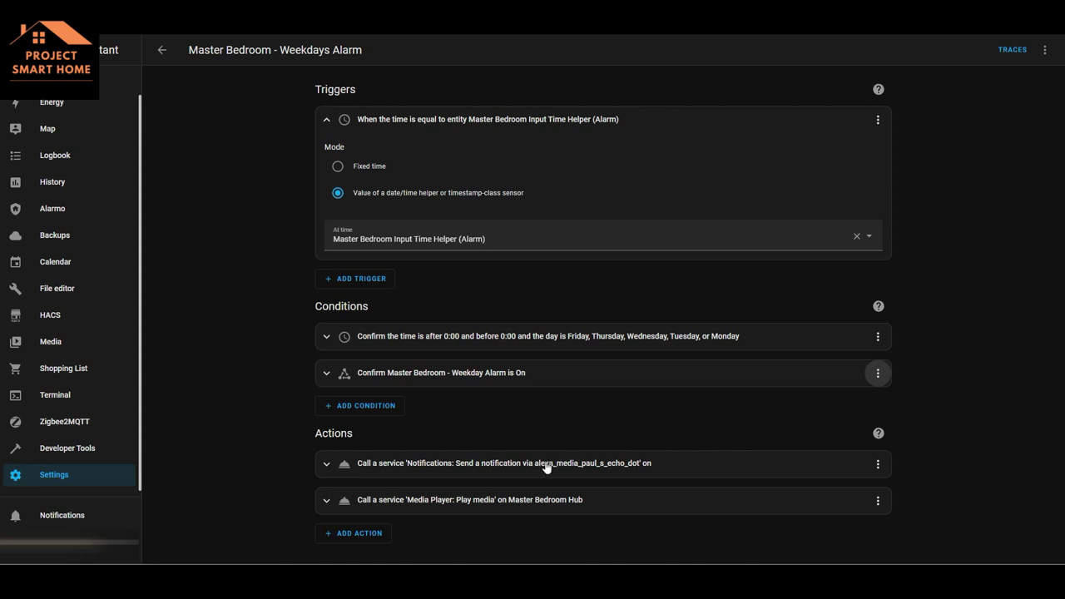
{"action": "left_click", "coordinate": [325, 470]}
{"action": "scroll", "coordinate": [289, 460], "scroll_direction": "down", "scroll_amount": 3}
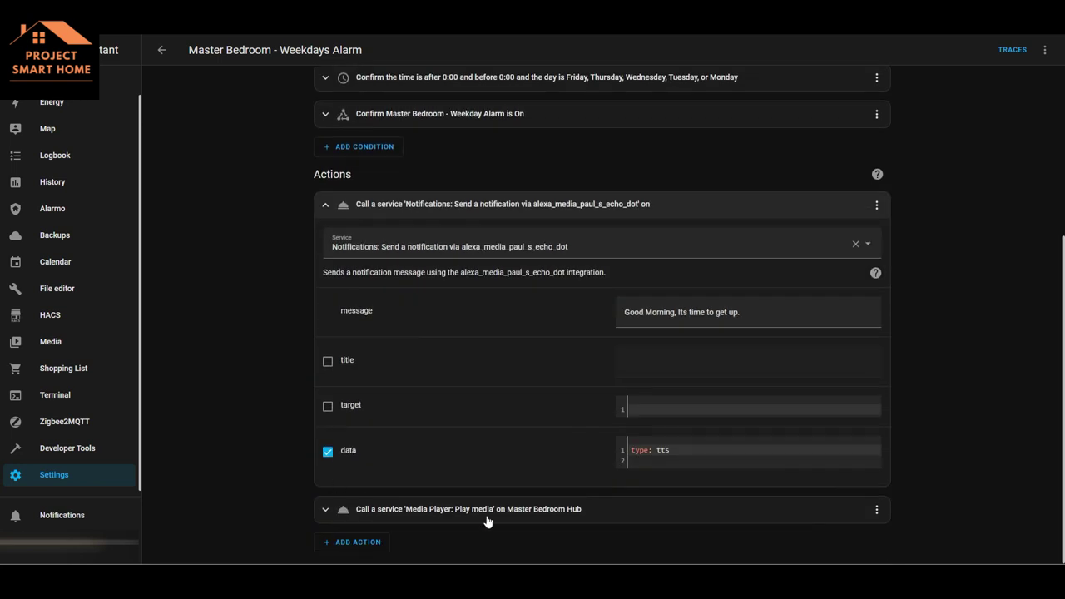
{"action": "left_click", "coordinate": [325, 204]}
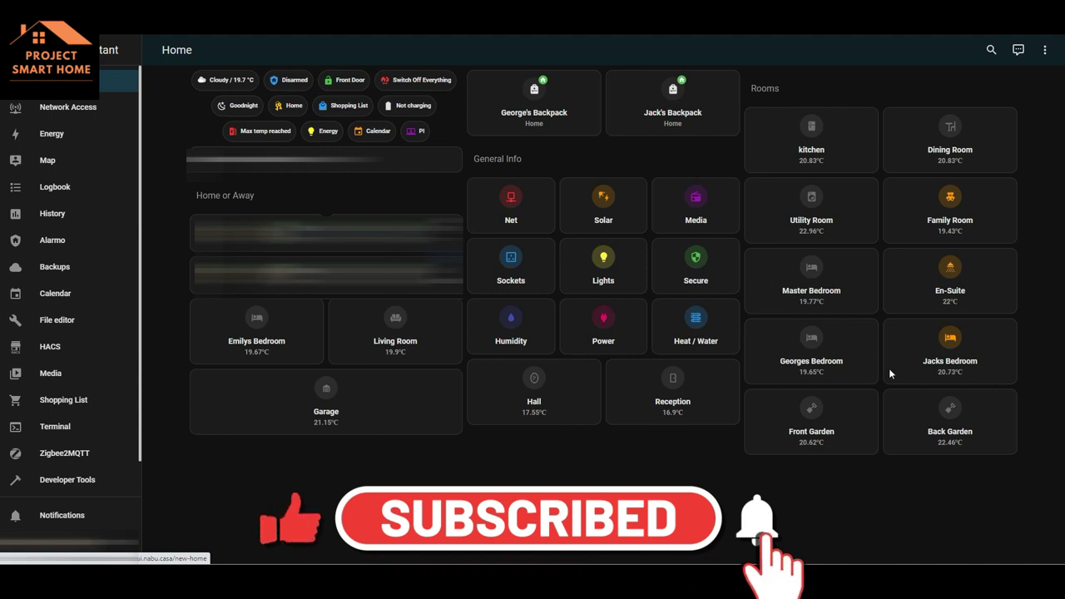
Put the Master Bedroom view in dashboard edit mode and open the configuration of the grid card containing Master Bedroom Info
{"action": "left_click", "coordinate": [856, 297]}
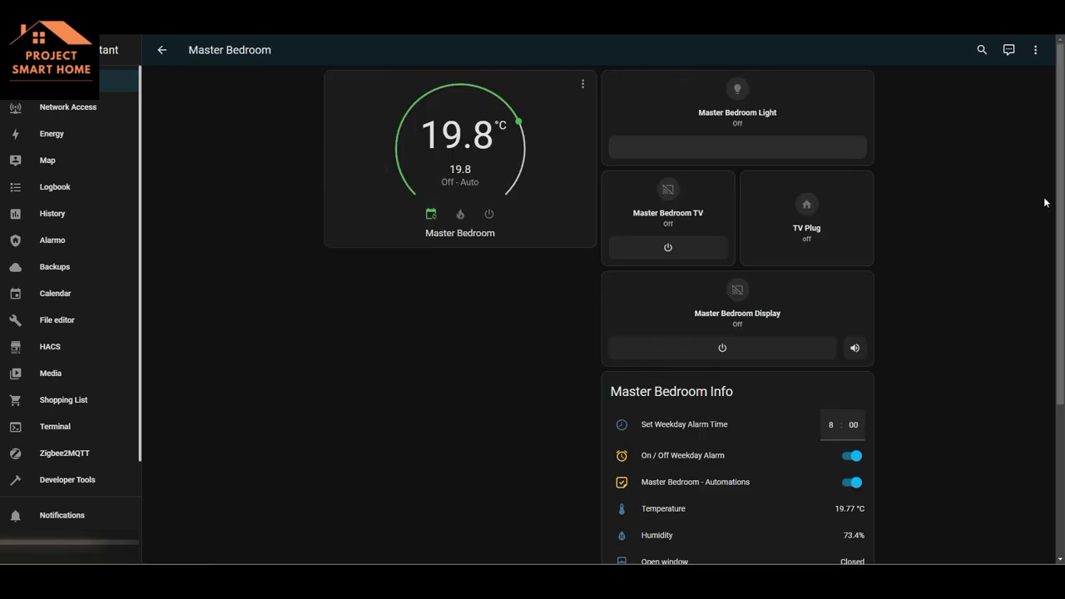
{"action": "left_click", "coordinate": [1035, 52]}
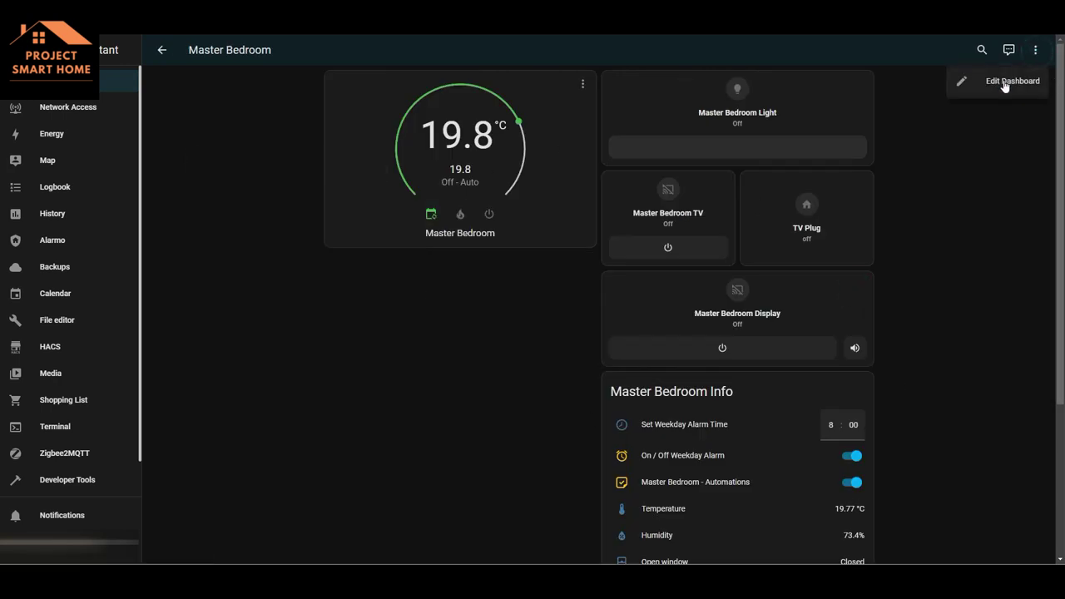
{"action": "left_click", "coordinate": [1011, 81]}
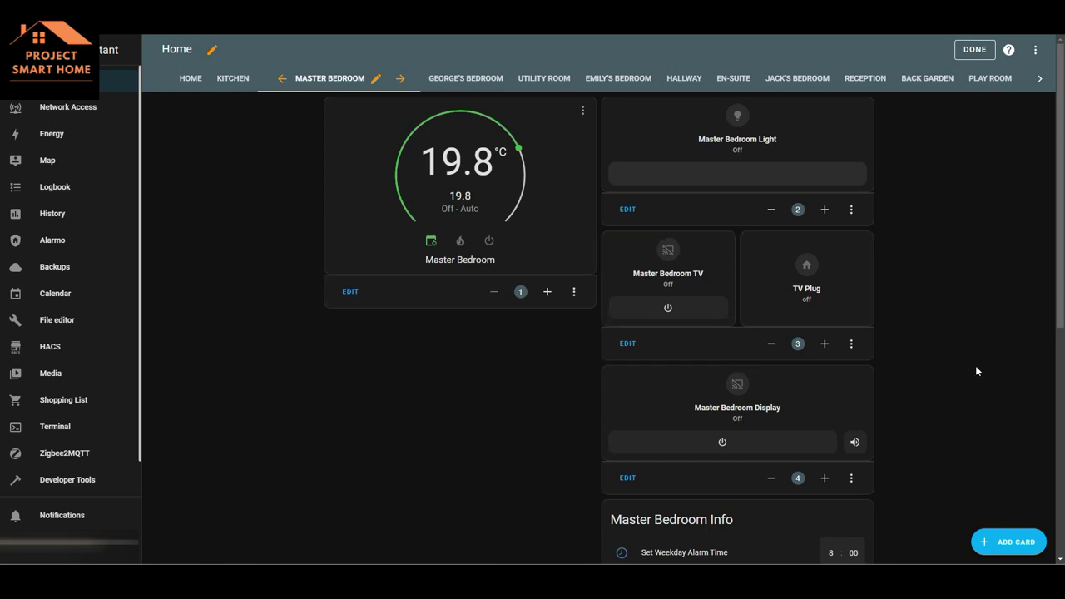
{"action": "scroll", "coordinate": [978, 371], "scroll_direction": "down", "scroll_amount": 4}
{"action": "scroll", "coordinate": [974, 368], "scroll_direction": "down", "scroll_amount": 2}
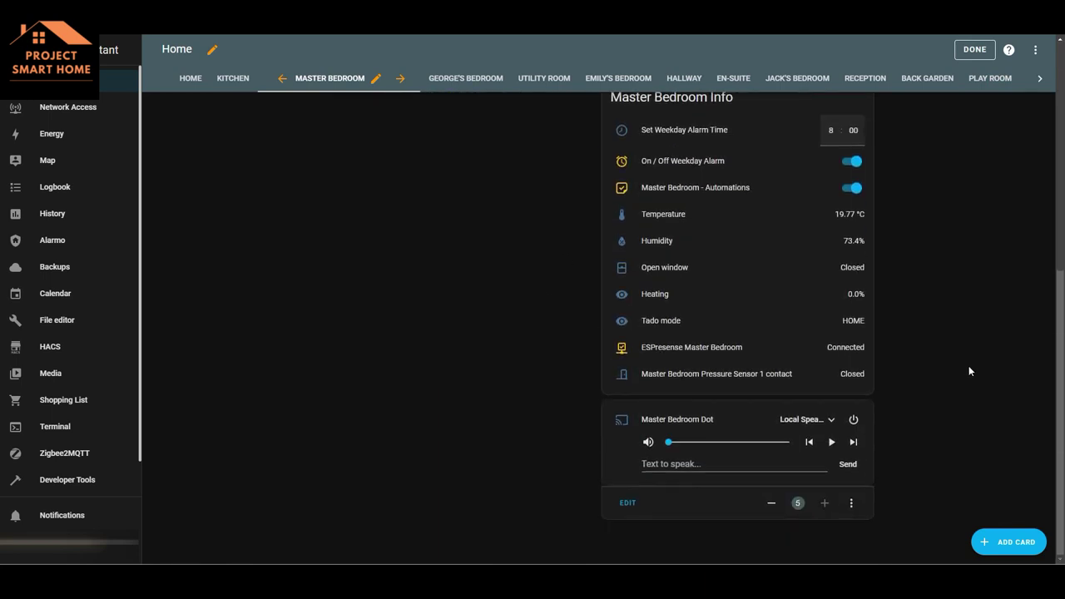
{"action": "left_click", "coordinate": [628, 502]}
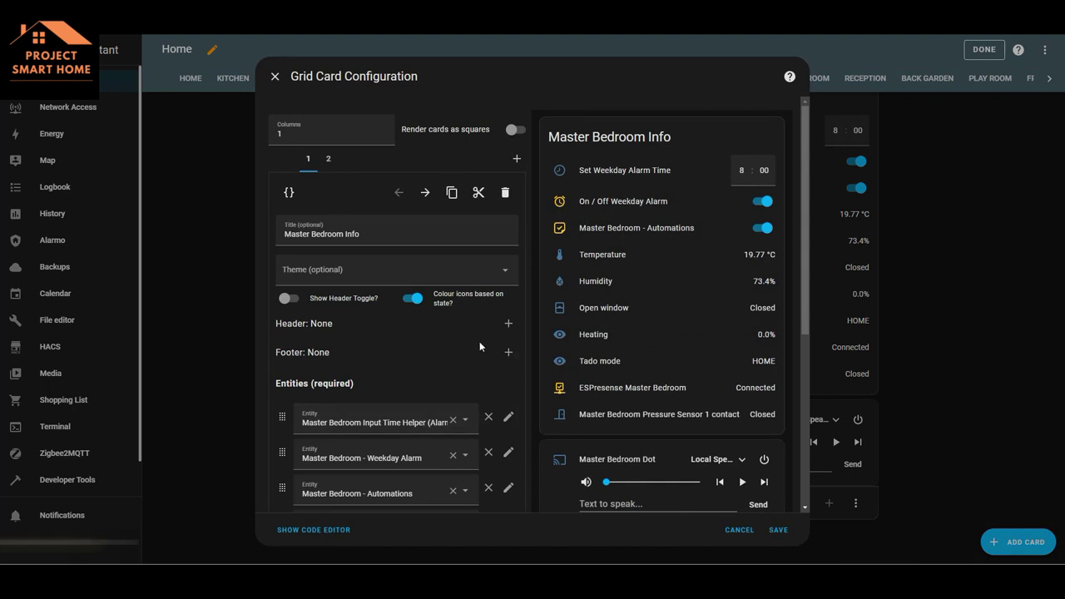
Review the time and toggle helper entities in the Master Bedroom Info card's entity list and cancel without changes
{"action": "scroll", "coordinate": [480, 346], "scroll_direction": "down", "scroll_amount": 1}
{"action": "scroll", "coordinate": [479, 341], "scroll_direction": "down", "scroll_amount": 2}
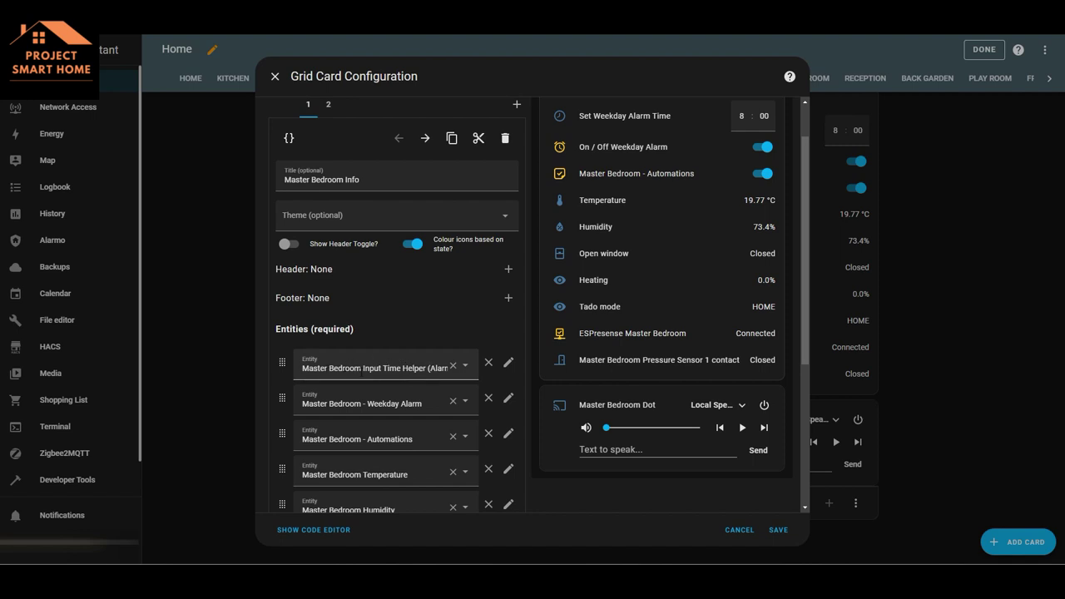
{"action": "scroll", "coordinate": [637, 288], "scroll_direction": "up", "scroll_amount": 1}
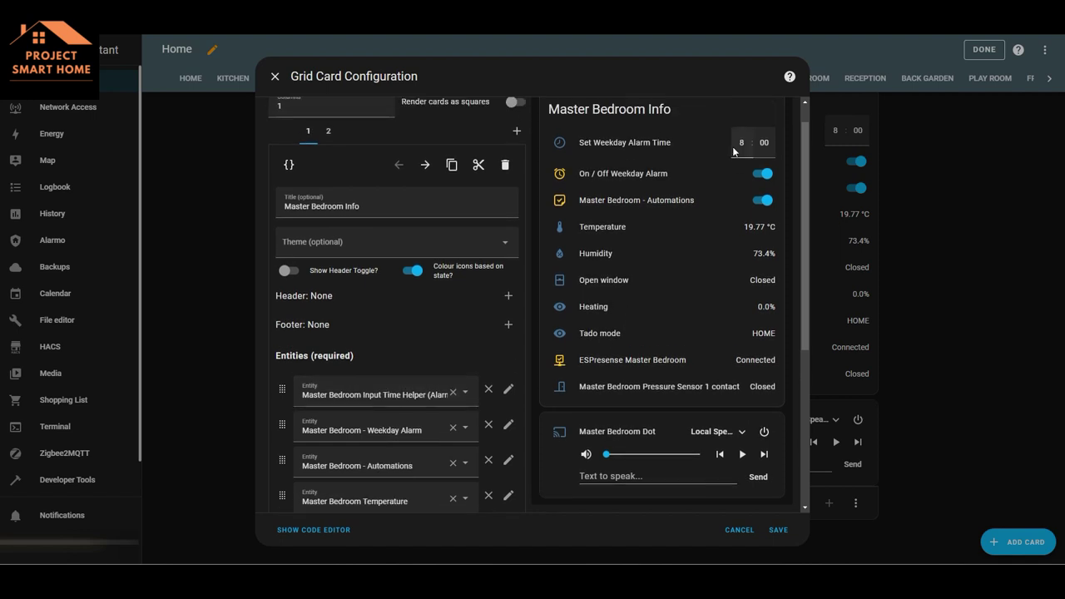
{"action": "left_click", "coordinate": [739, 531]}
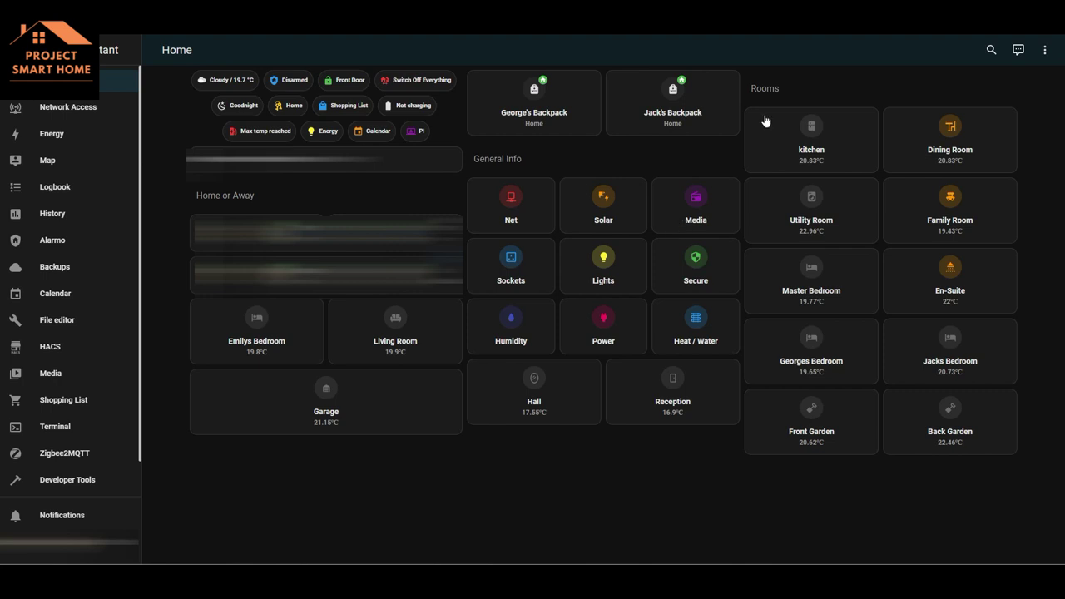
Open the child's bedroom view marked 20.73 °C on the Home dashboard and examine its alarm time helper
{"action": "left_click", "coordinate": [988, 352]}
{"action": "scroll", "coordinate": [935, 372], "scroll_direction": "down", "scroll_amount": 2}
{"action": "scroll", "coordinate": [935, 372], "scroll_direction": "down", "scroll_amount": 3}
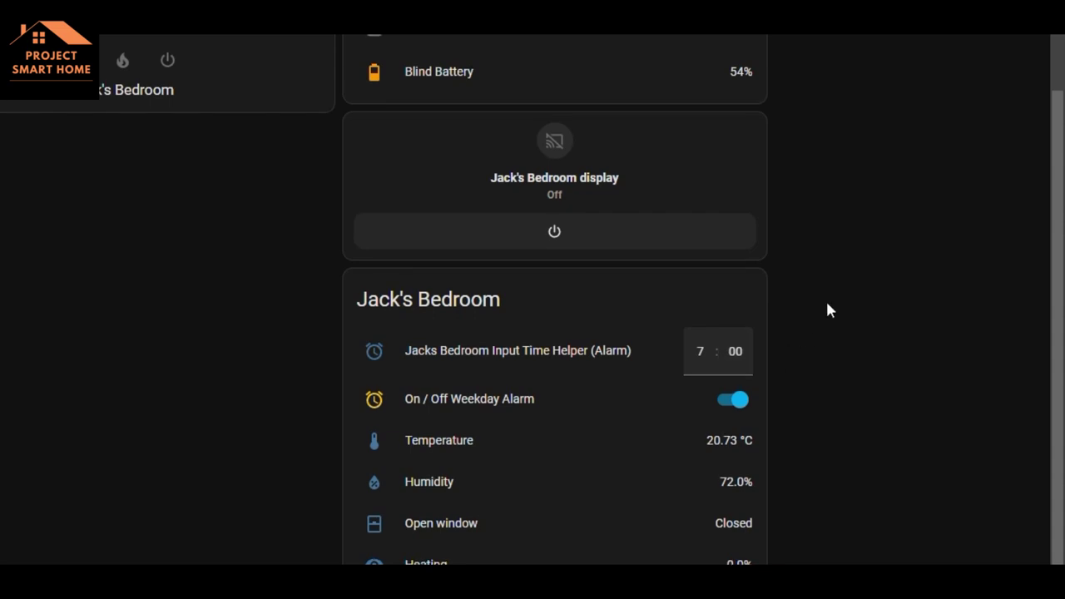
Search the automations for "windo" and open the Window Blind Open on Weekdays automation for the child's bedroom
{"action": "scroll", "coordinate": [827, 309], "scroll_direction": "up", "scroll_amount": 1}
{"action": "scroll", "coordinate": [826, 309], "scroll_direction": "up", "scroll_amount": 1}
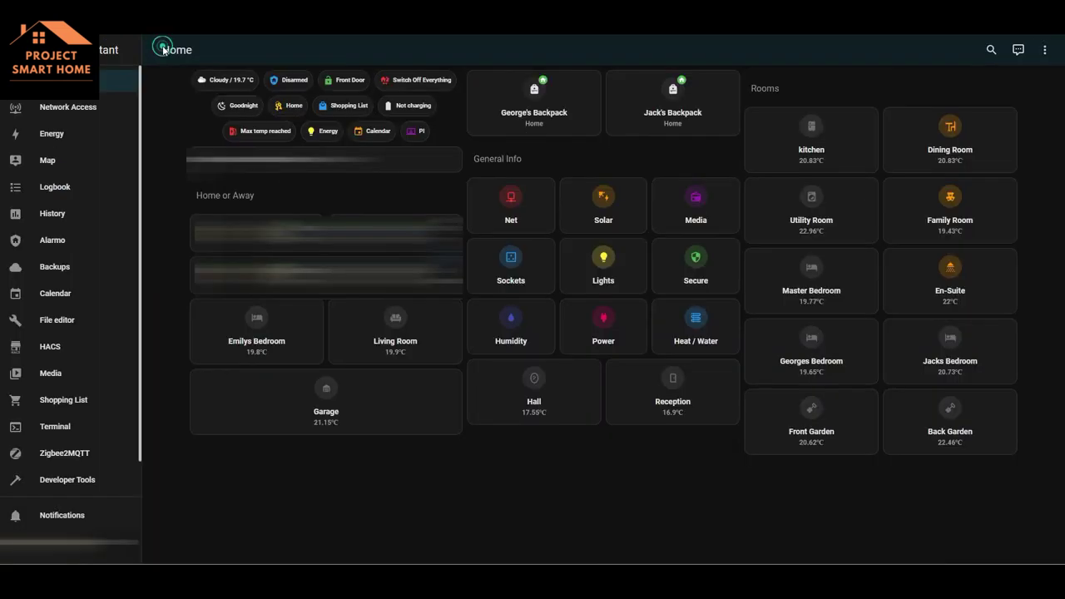
{"action": "scroll", "coordinate": [86, 291], "scroll_direction": "down", "scroll_amount": 1}
{"action": "left_click", "coordinate": [53, 475]}
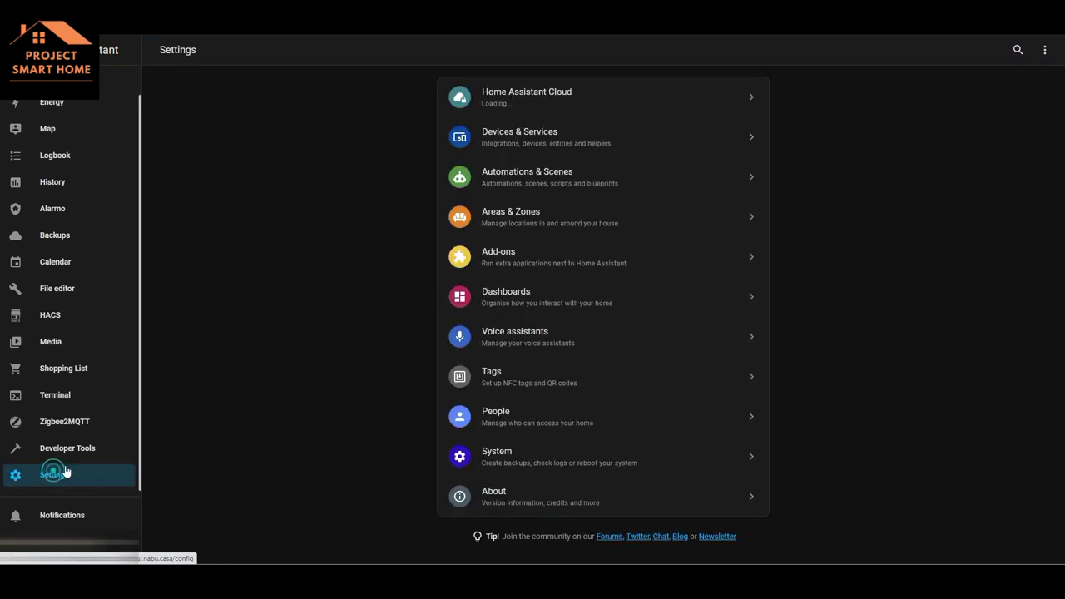
{"action": "left_click", "coordinate": [543, 172]}
{"action": "left_click", "coordinate": [575, 83]}
{"action": "type", "text": "windo"}
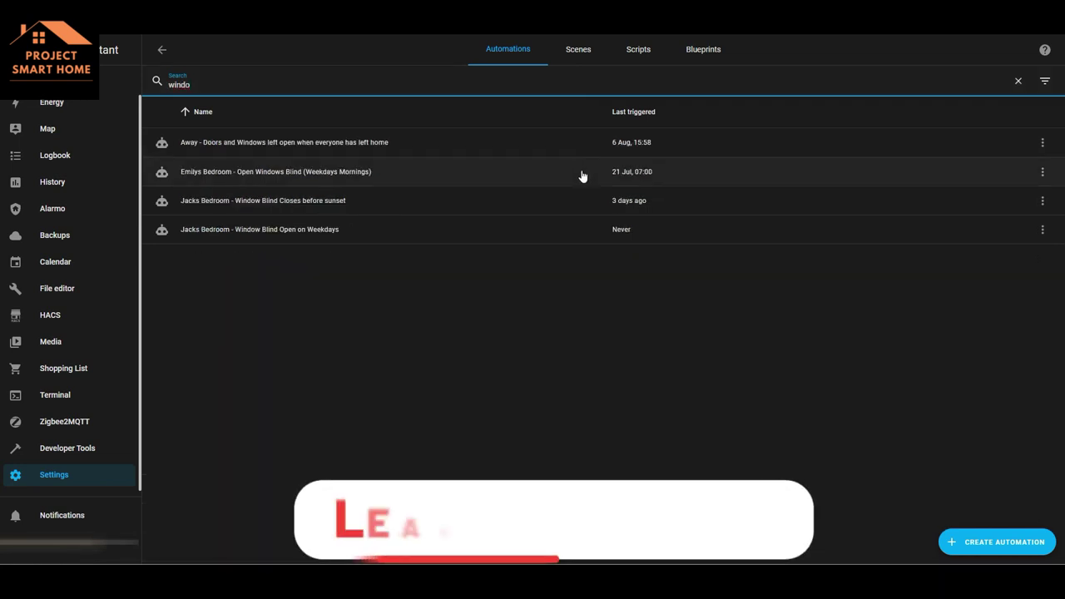
{"action": "left_click", "coordinate": [323, 230]}
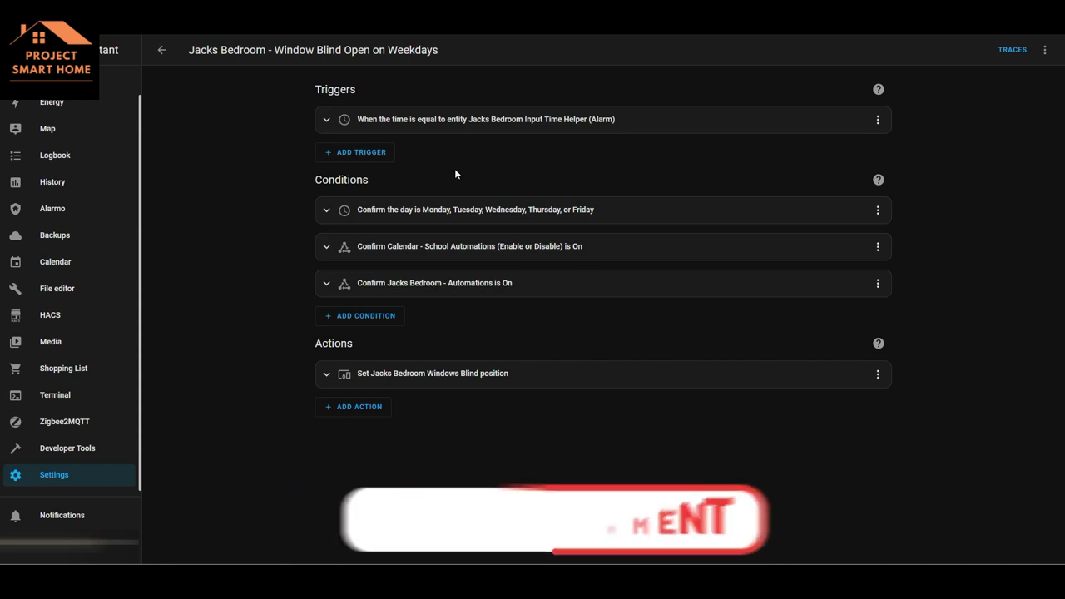
Review the alarm time helper used in the trigger and the days selected in the weekday condition
{"action": "left_click", "coordinate": [326, 119]}
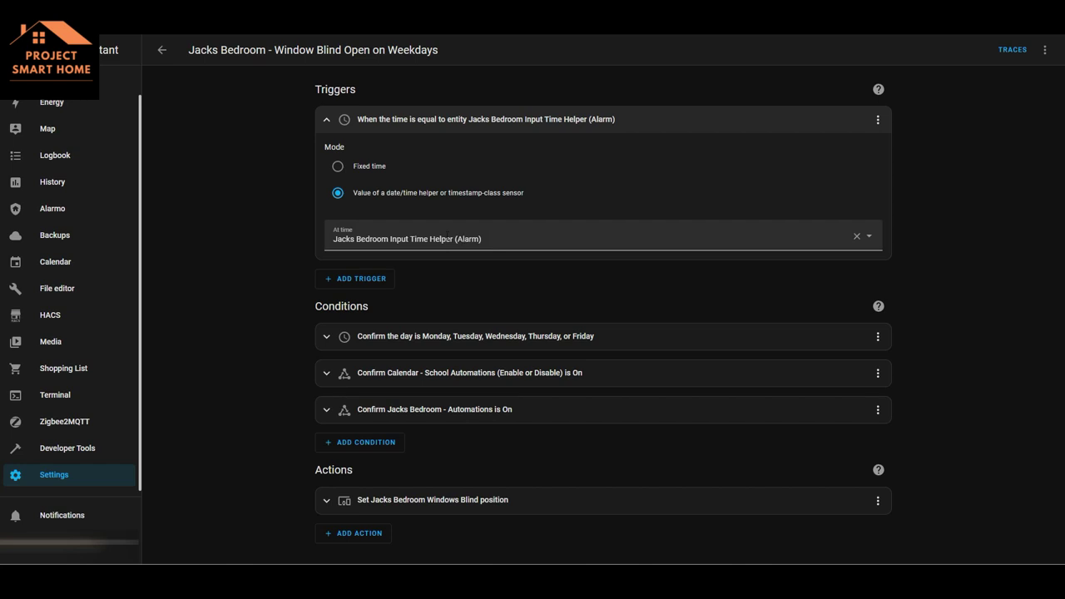
{"action": "left_click", "coordinate": [322, 121]}
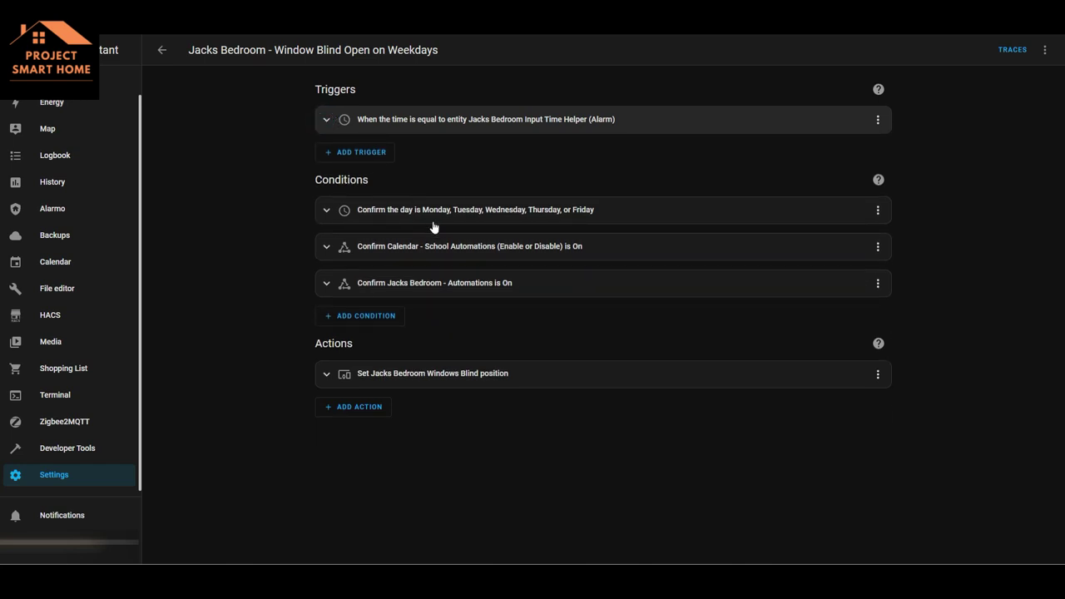
{"action": "left_click", "coordinate": [324, 211]}
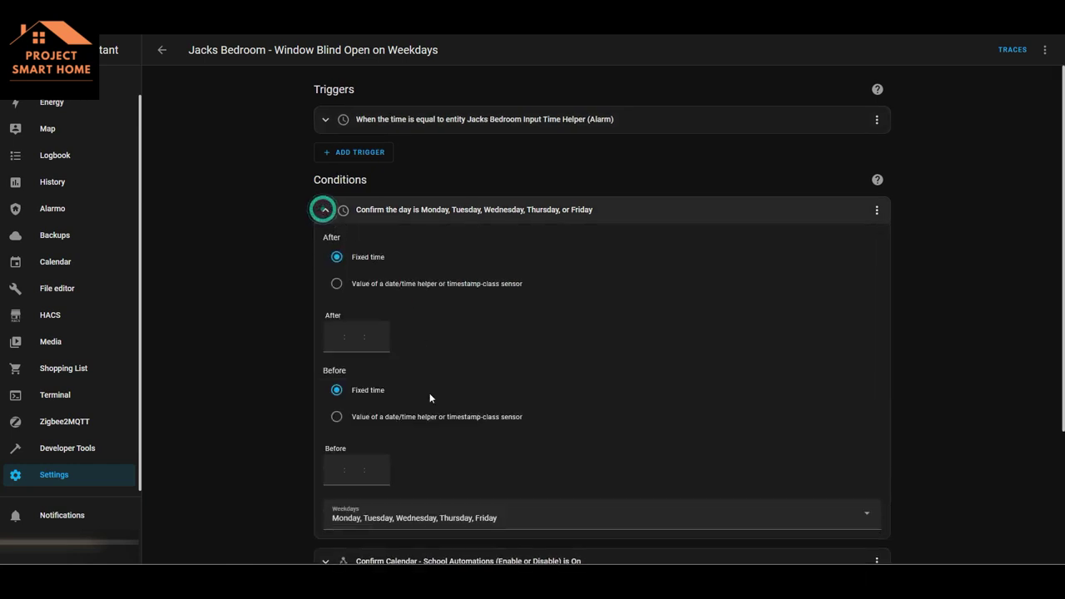
{"action": "scroll", "coordinate": [431, 412], "scroll_direction": "down", "scroll_amount": 1}
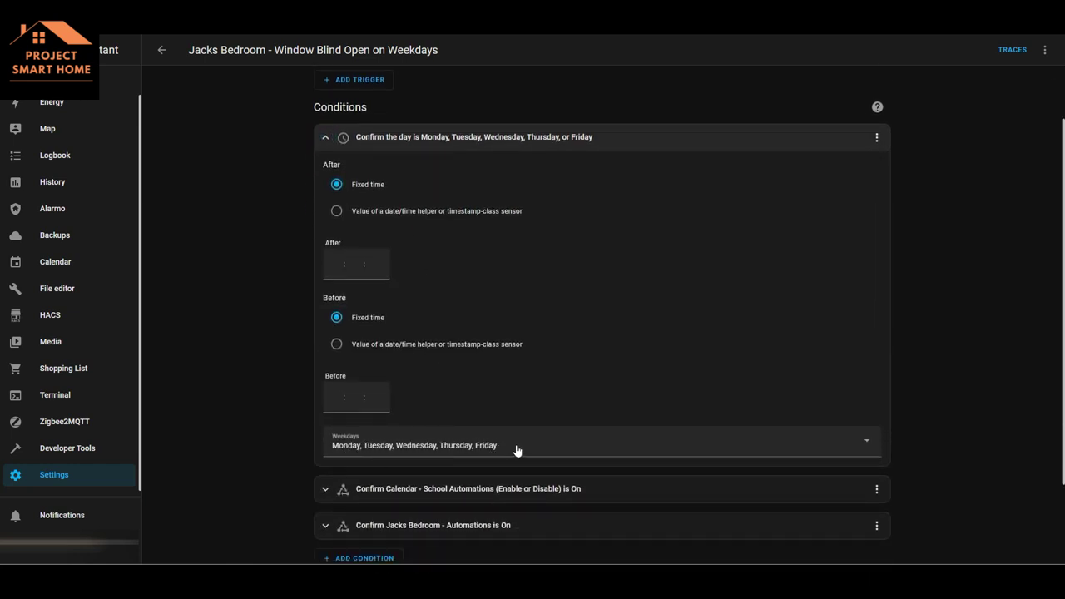
{"action": "left_click", "coordinate": [326, 138]}
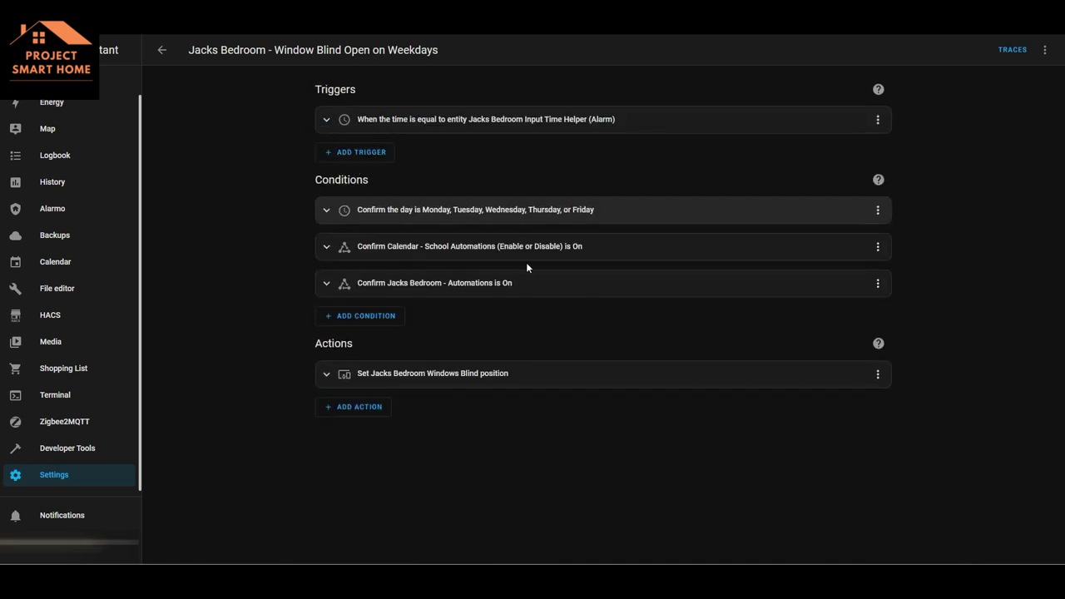
Test the bedroom's Automations condition and review the device and position settings of the window blind action
{"action": "left_click", "coordinate": [879, 285]}
{"action": "left_click", "coordinate": [916, 312]}
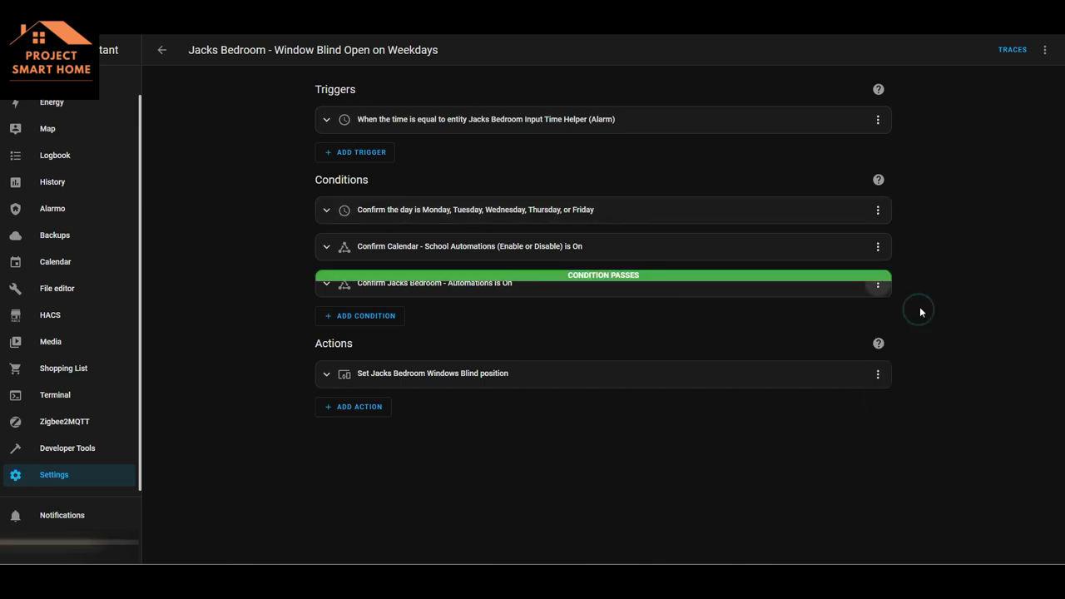
{"action": "left_click", "coordinate": [326, 373]}
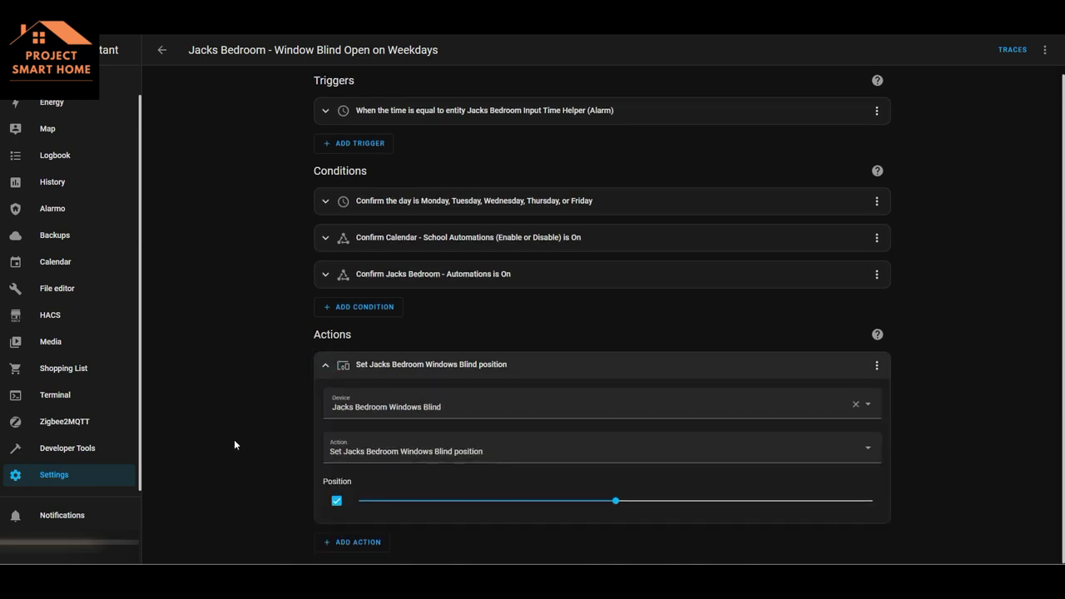
{"action": "left_click", "coordinate": [326, 366]}
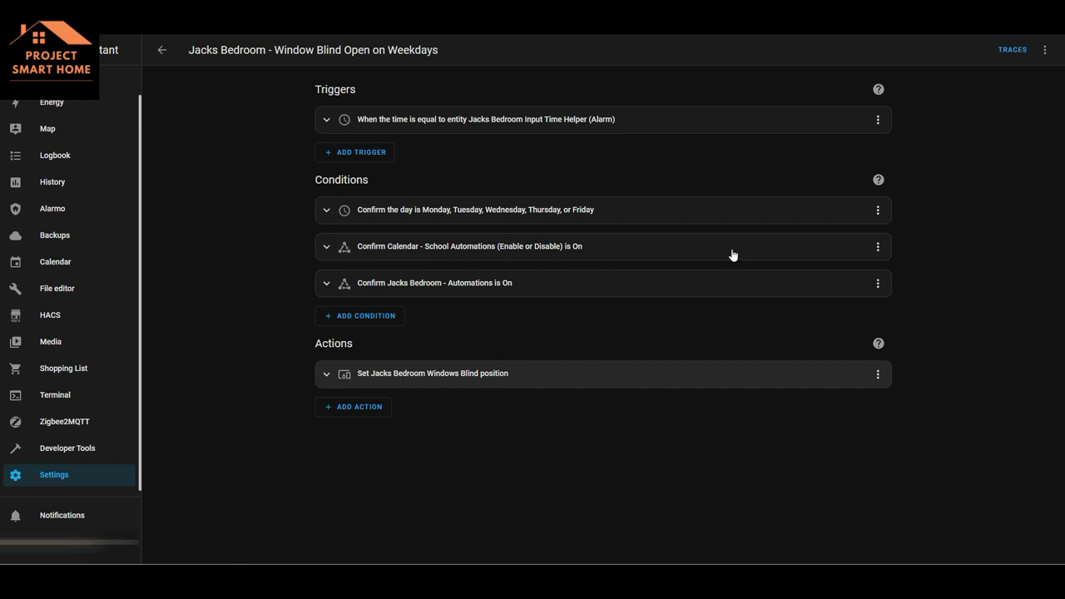
Test the Calendar - School Automations condition and review the entity and state required by the bedroom's Automations condition
{"action": "left_click", "coordinate": [876, 246]}
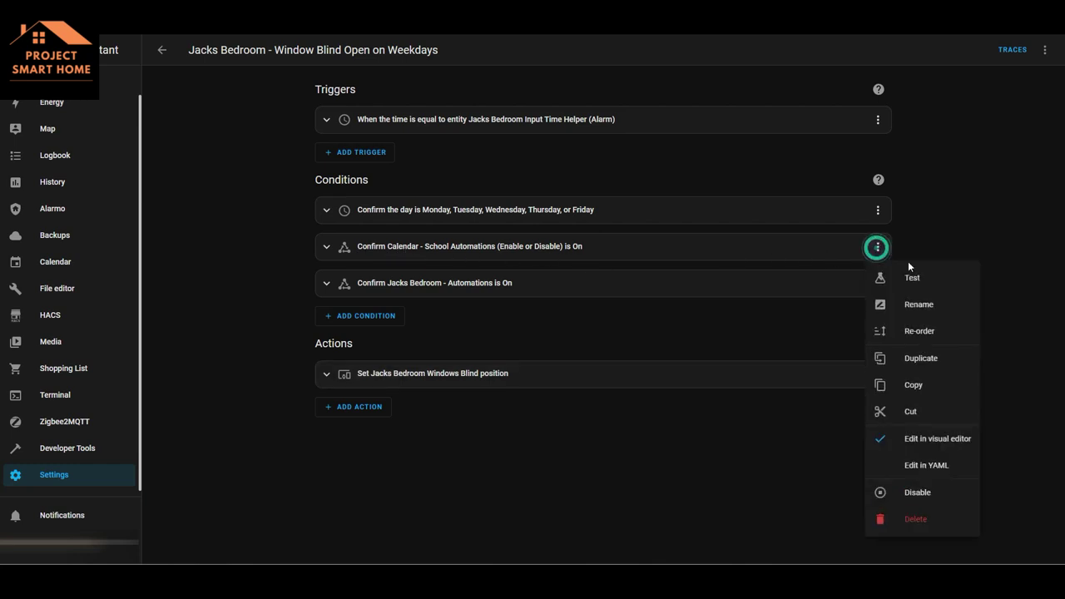
{"action": "left_click", "coordinate": [923, 279]}
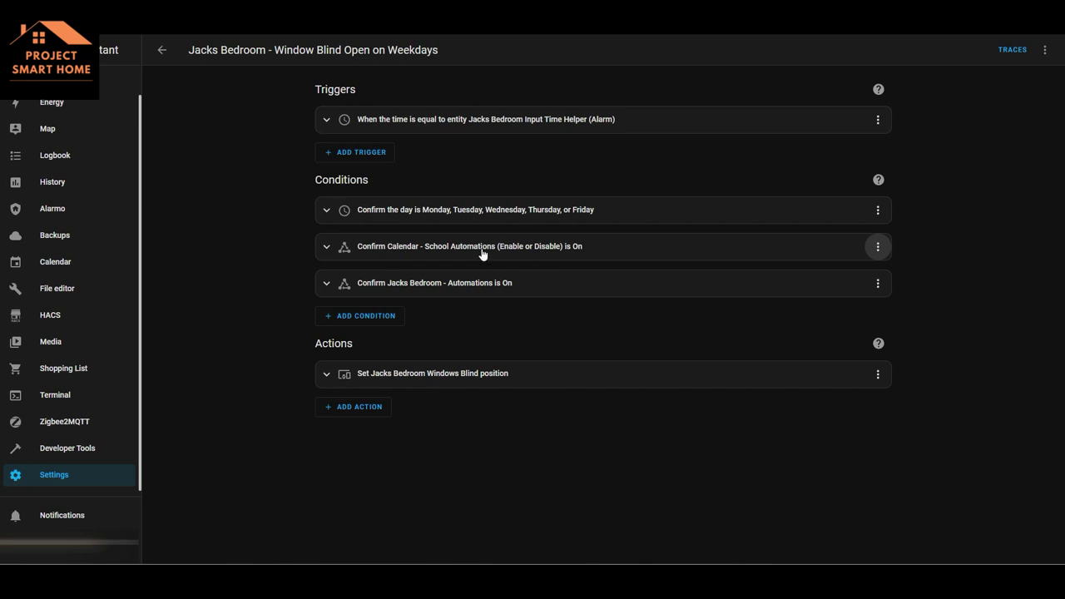
{"action": "left_click", "coordinate": [878, 247]}
{"action": "left_click", "coordinate": [925, 279]}
{"action": "left_click", "coordinate": [325, 283]}
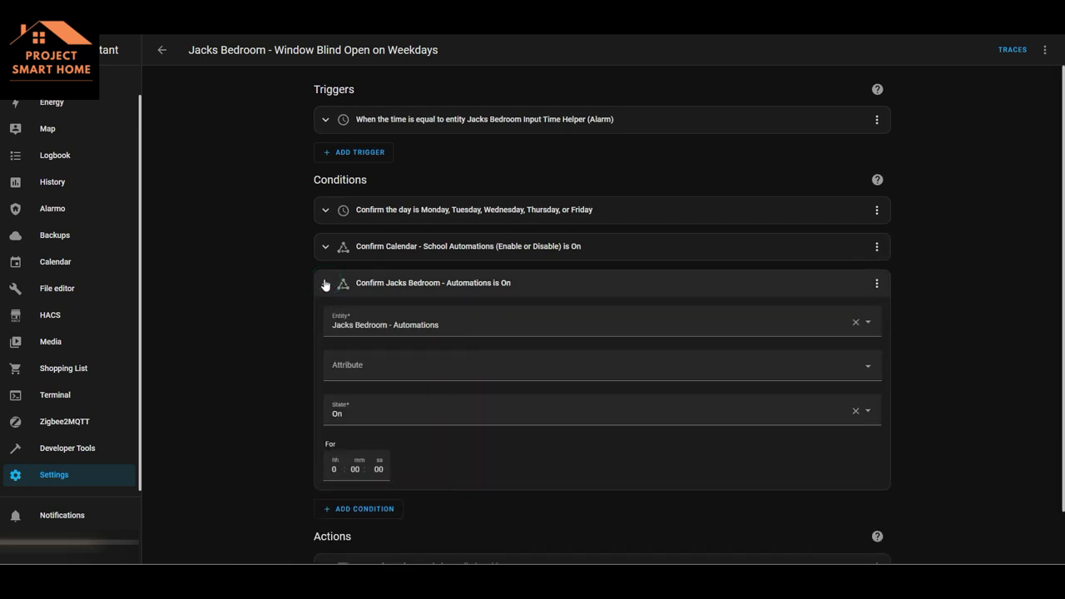
{"action": "left_click", "coordinate": [325, 283]}
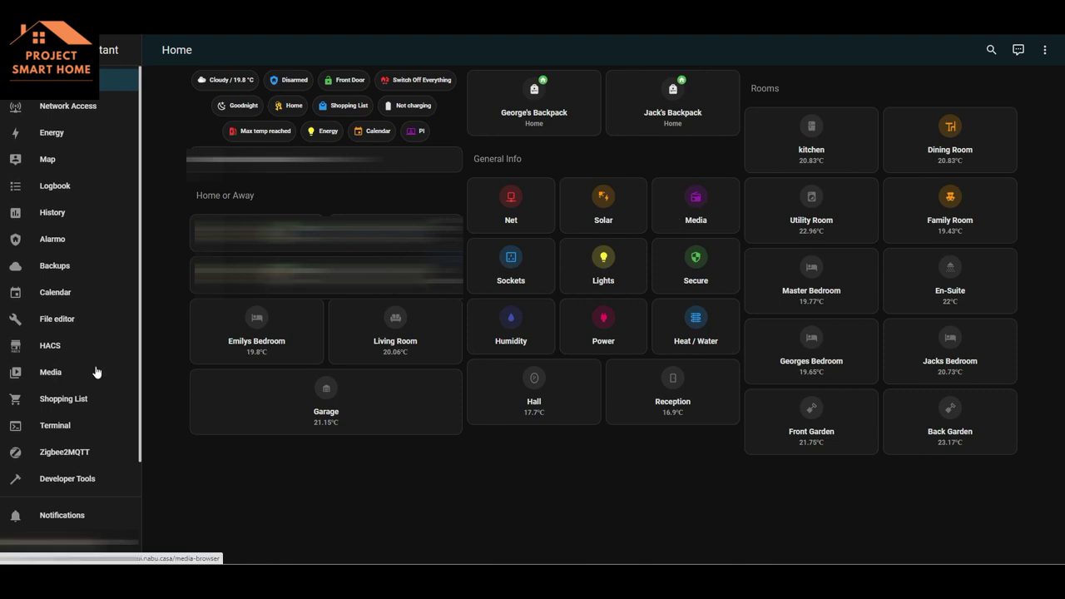
Open the Dining Room view from the Home dashboard and put it in edit mode
{"action": "scroll", "coordinate": [95, 366], "scroll_direction": "down", "scroll_amount": 1}
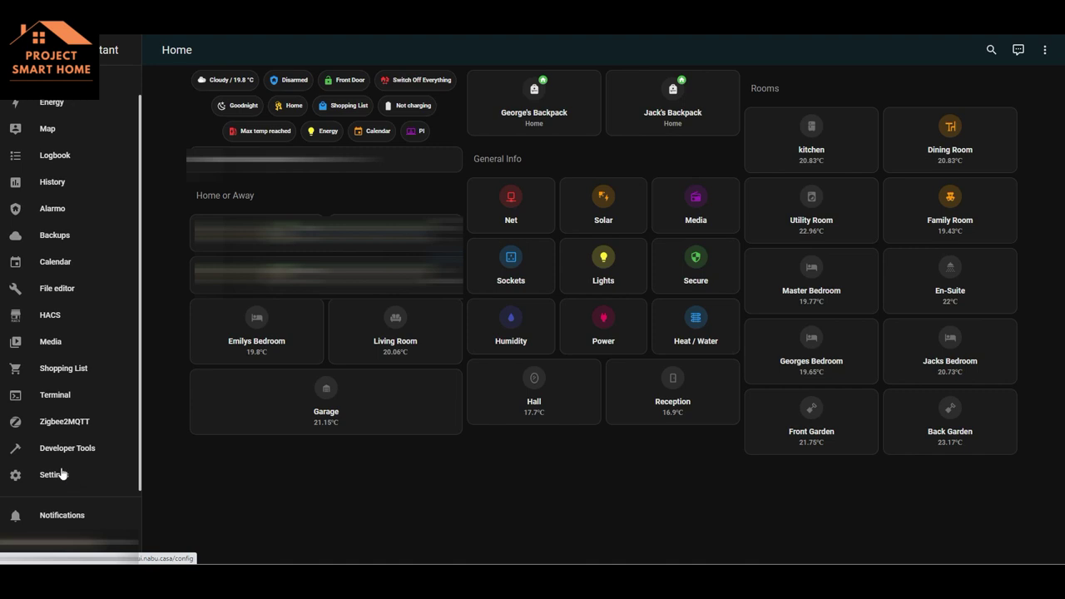
{"action": "left_click", "coordinate": [990, 160]}
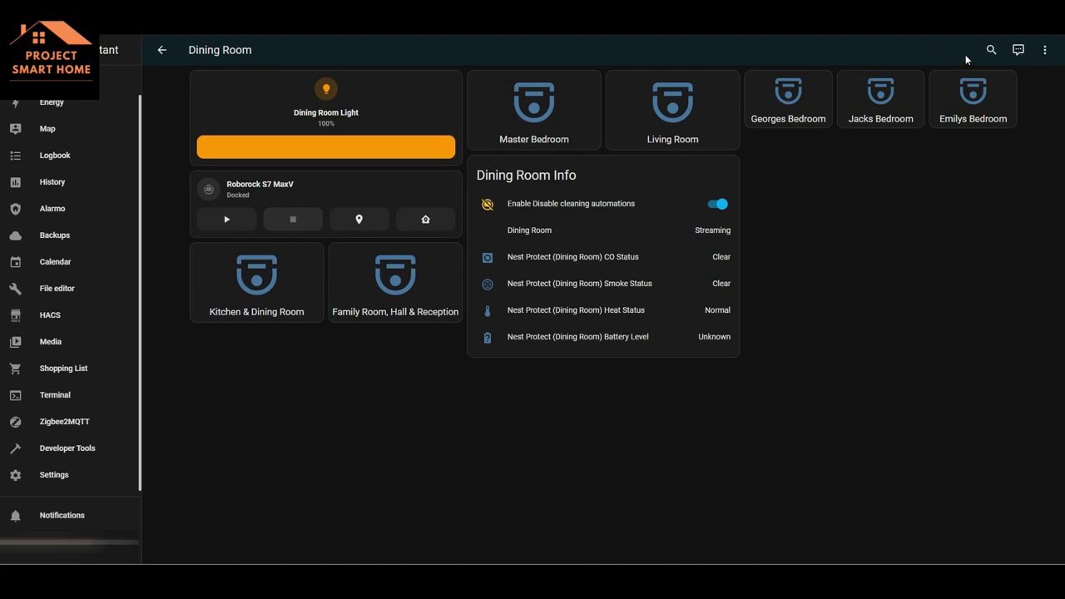
{"action": "left_click", "coordinate": [1045, 50]}
{"action": "left_click", "coordinate": [1042, 86]}
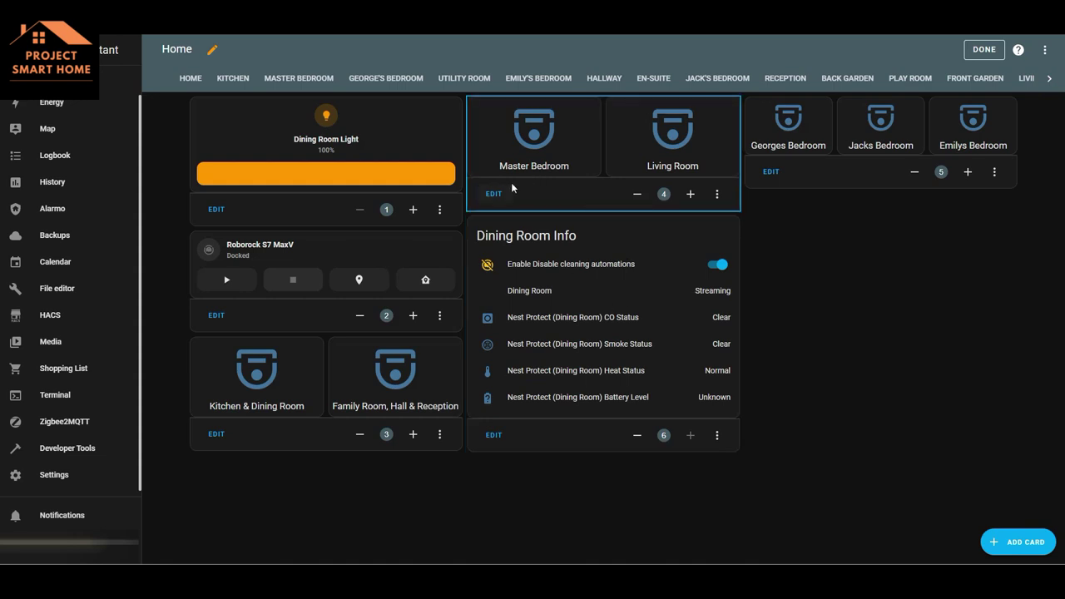
Review the helper entities behind the Master Bedroom and Living Room cleaning buttons, close the card configuration unchanged, and leave edit mode
{"action": "left_click", "coordinate": [492, 195]}
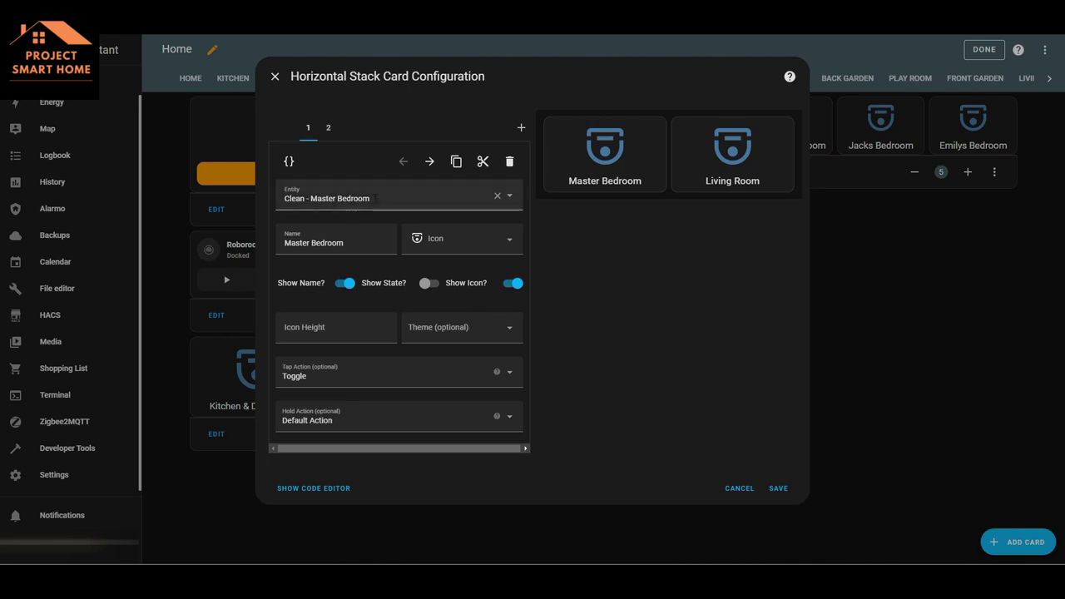
{"action": "left_click", "coordinate": [328, 128]}
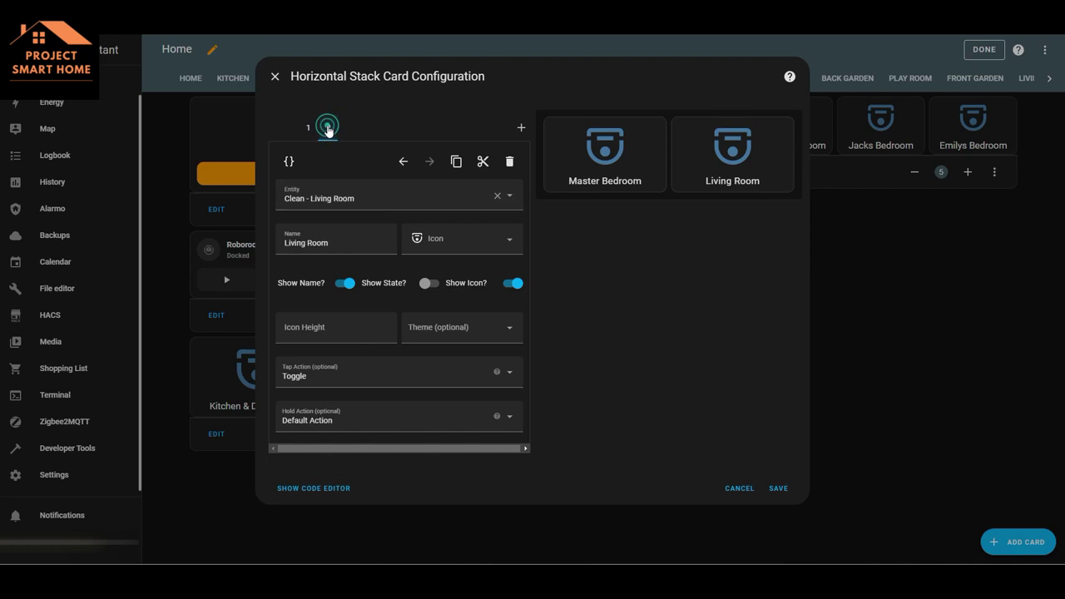
{"action": "left_click", "coordinate": [275, 77]}
{"action": "left_click", "coordinate": [277, 77]}
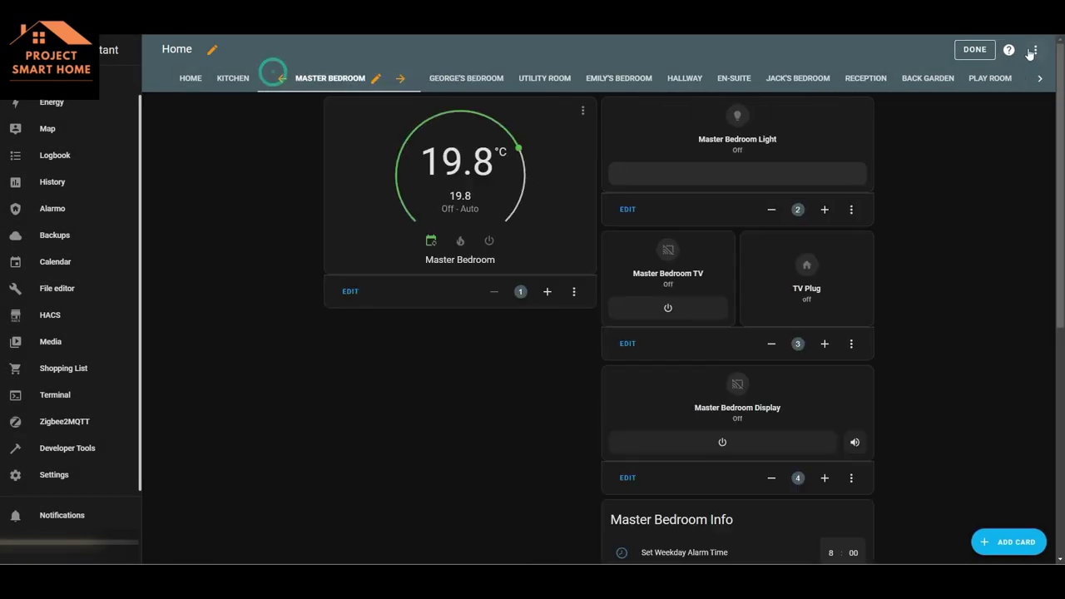
{"action": "left_click", "coordinate": [974, 49]}
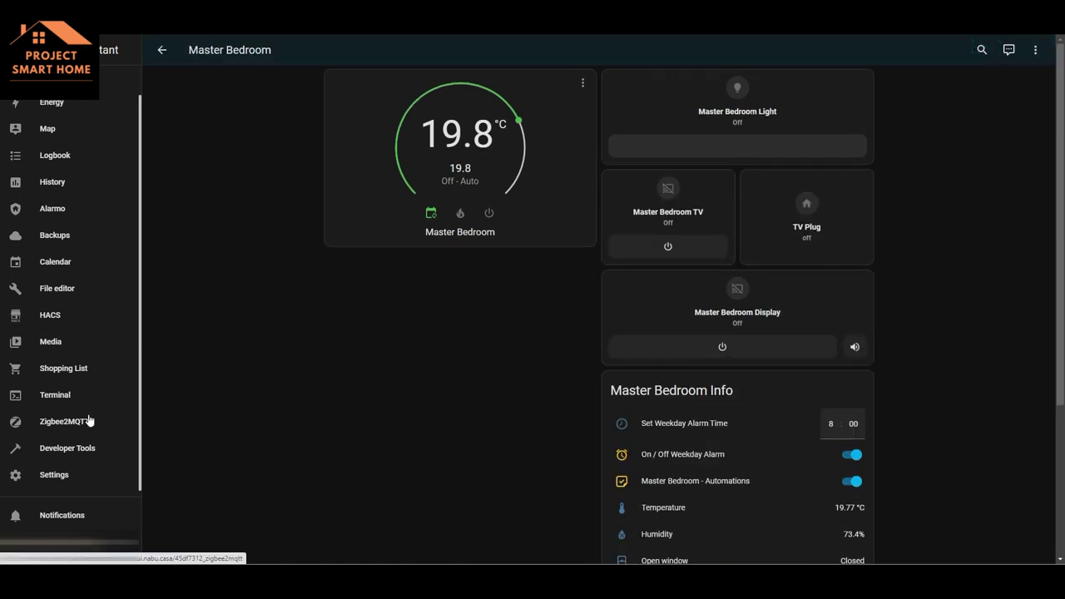
Search the automations for "clean" and open the Clean - Kitchen and Dining Room automation
{"action": "left_click", "coordinate": [53, 475]}
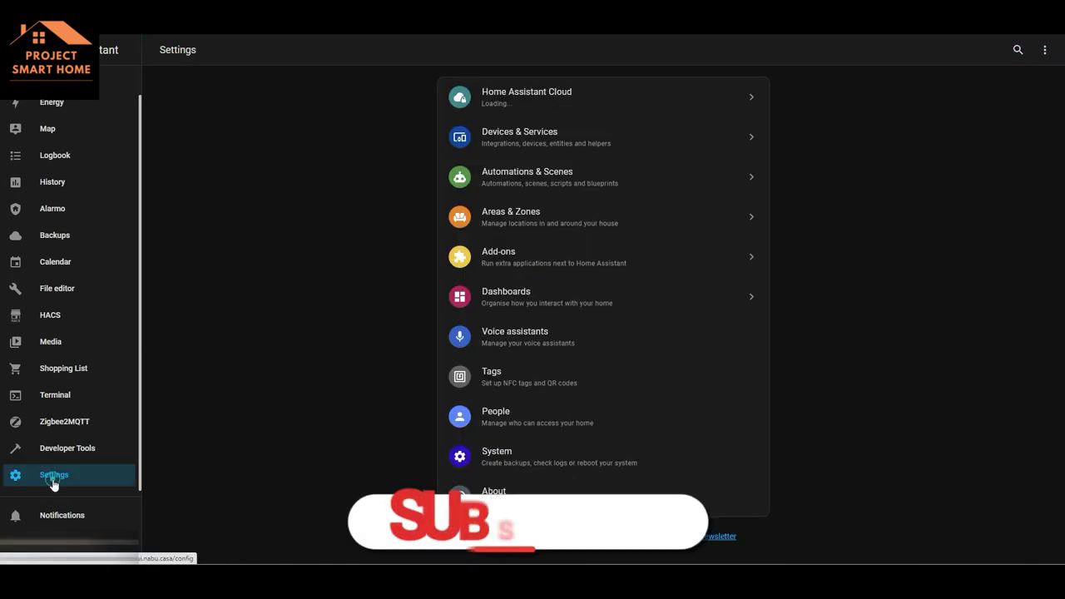
{"action": "left_click", "coordinate": [533, 175]}
{"action": "left_click", "coordinate": [272, 83]}
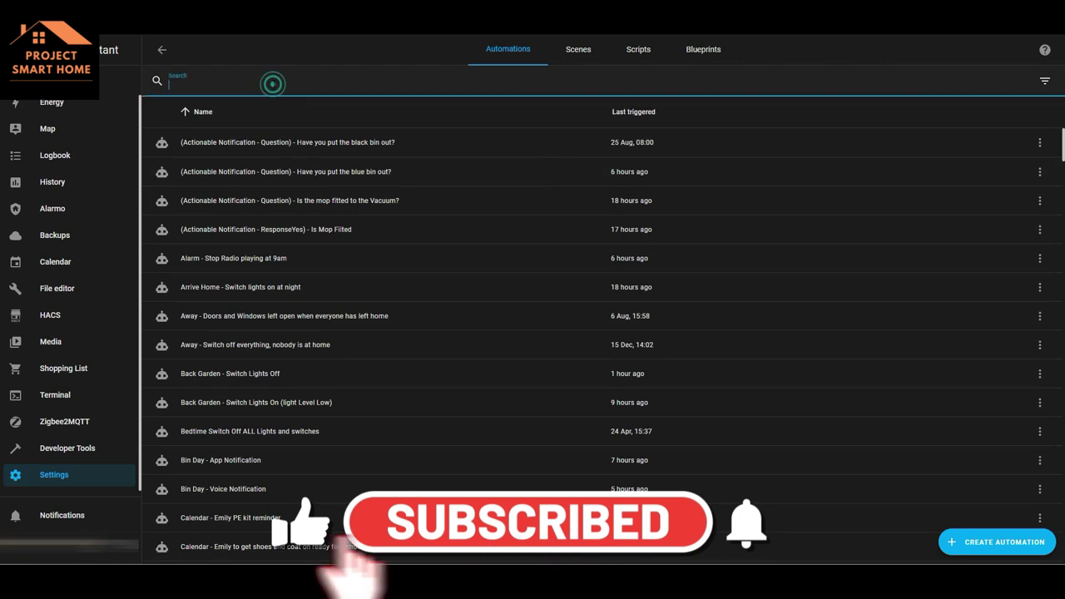
{"action": "type", "text": "clean"}
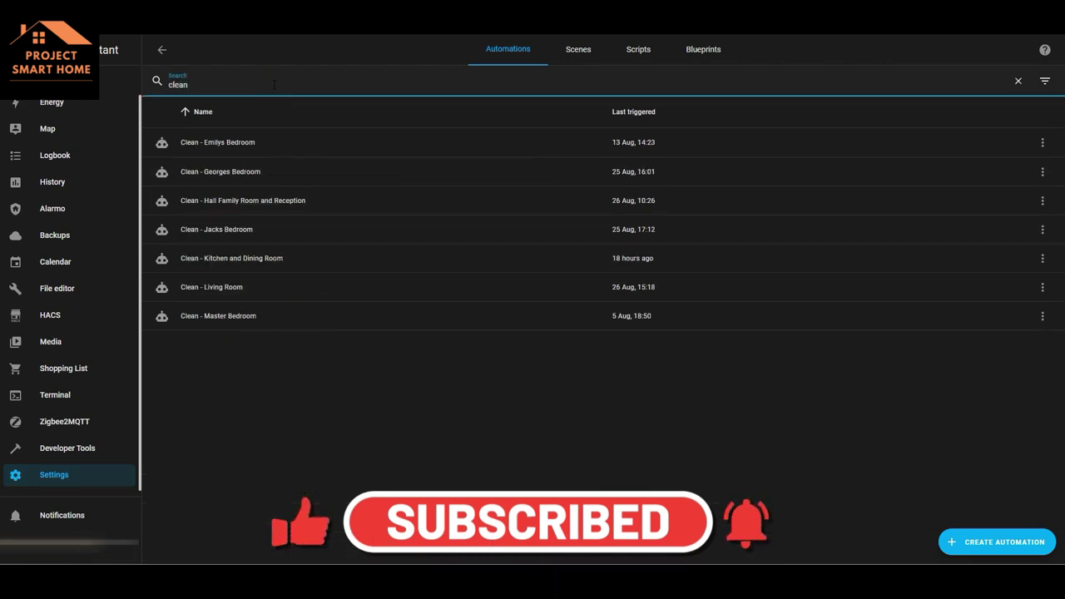
{"action": "left_click", "coordinate": [241, 258]}
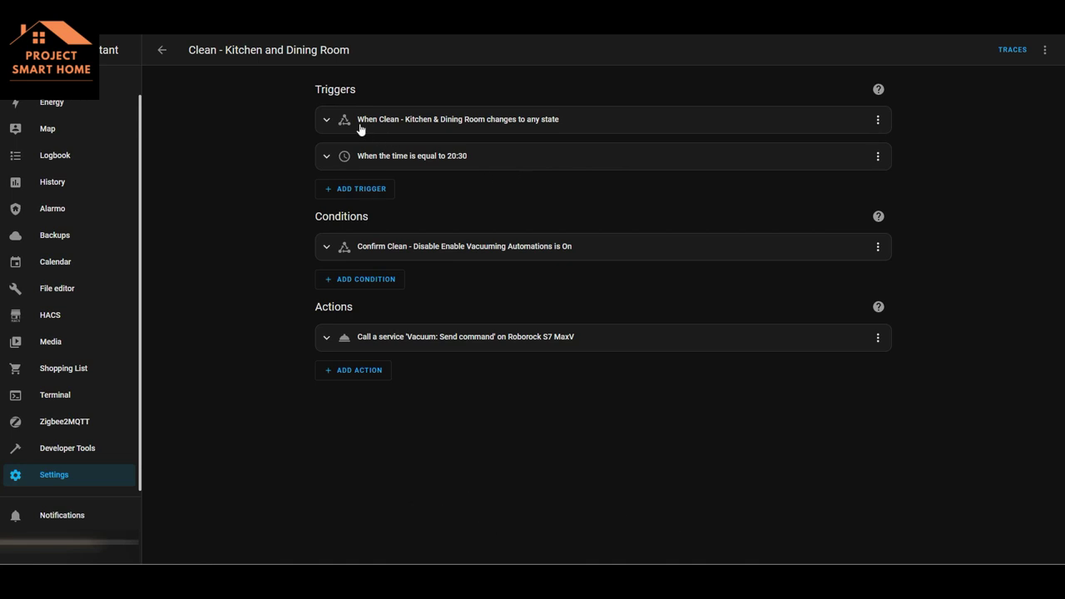
Review the Clean - Kitchen & Dining Room state trigger and test the Disable Enable Vacuuming Automations condition
{"action": "left_click", "coordinate": [327, 121]}
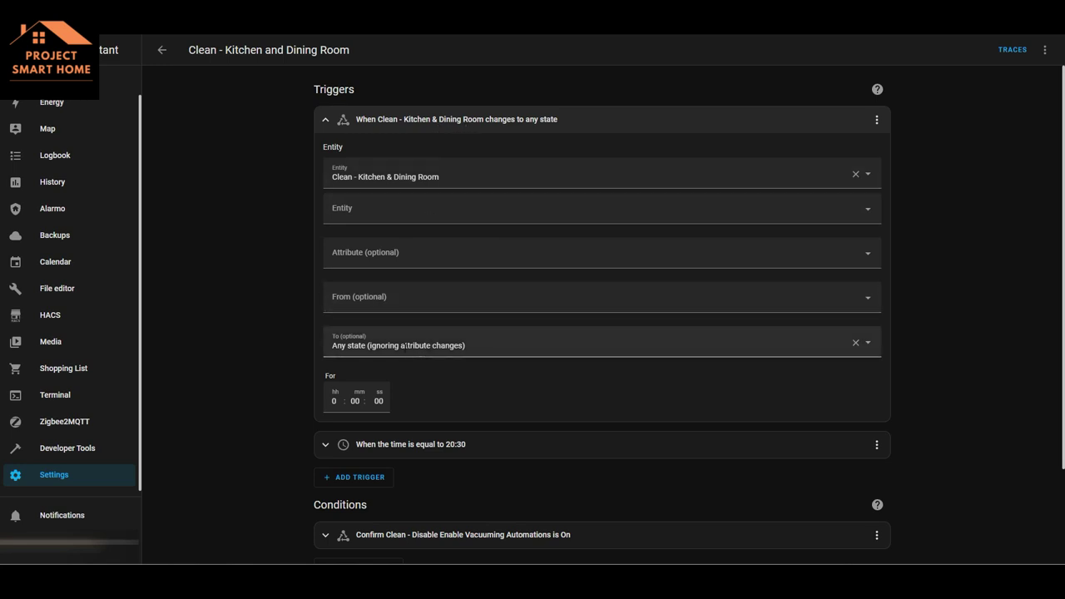
{"action": "scroll", "coordinate": [279, 352], "scroll_direction": "down", "scroll_amount": 3}
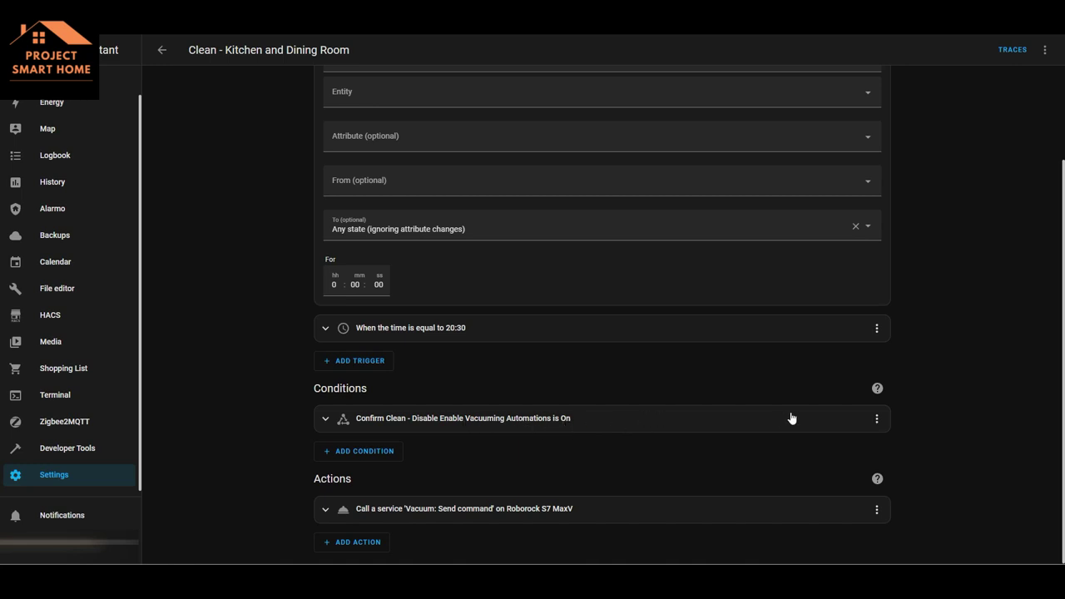
{"action": "left_click", "coordinate": [876, 419]}
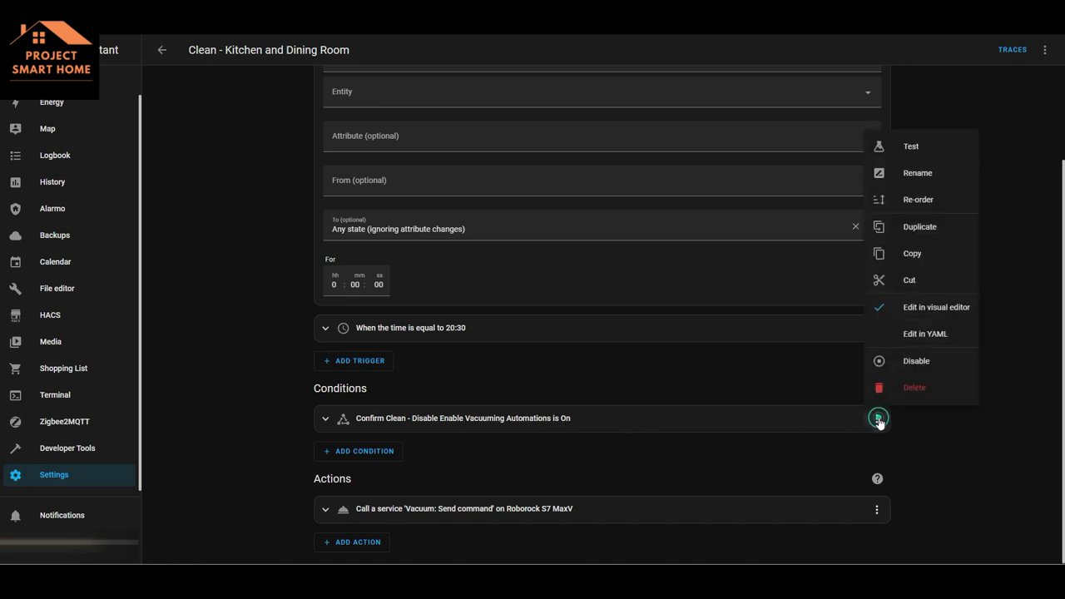
{"action": "left_click", "coordinate": [933, 151]}
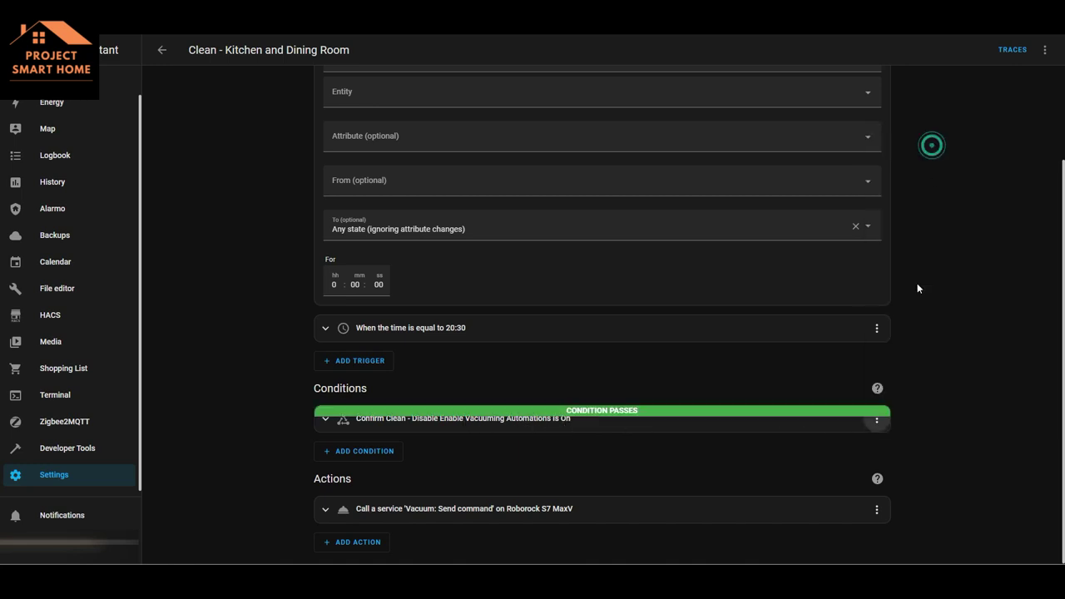
Review the entity and required state of the Disable Enable Vacuuming Automations condition, then collapse its details
{"action": "left_click", "coordinate": [325, 420]}
{"action": "left_click", "coordinate": [325, 420]}
{"action": "left_click", "coordinate": [325, 420]}
{"action": "scroll", "coordinate": [275, 458], "scroll_direction": "down", "scroll_amount": 2}
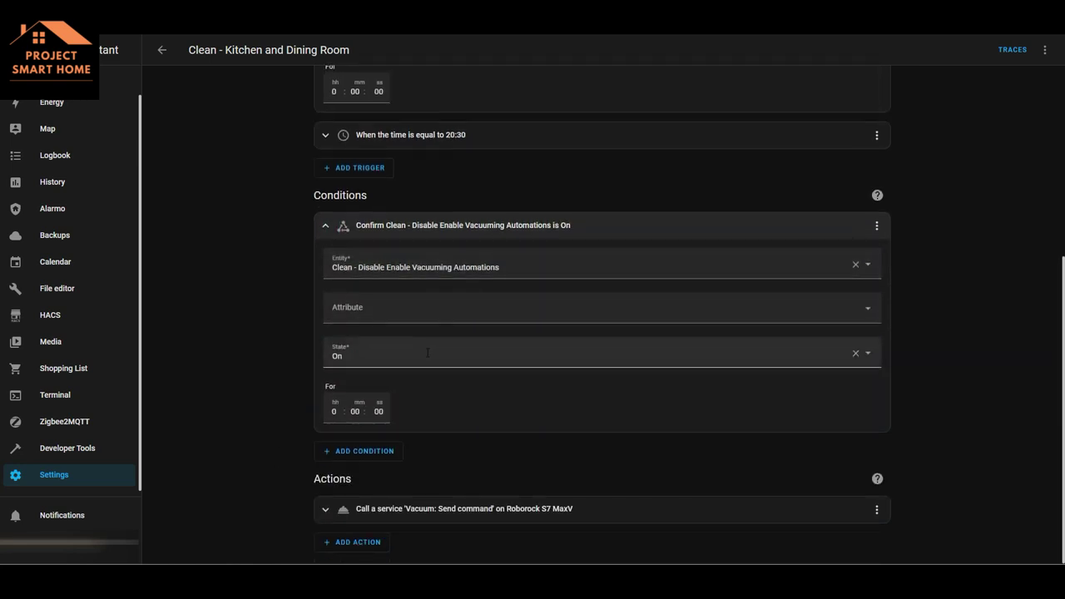
{"action": "left_click", "coordinate": [326, 228]}
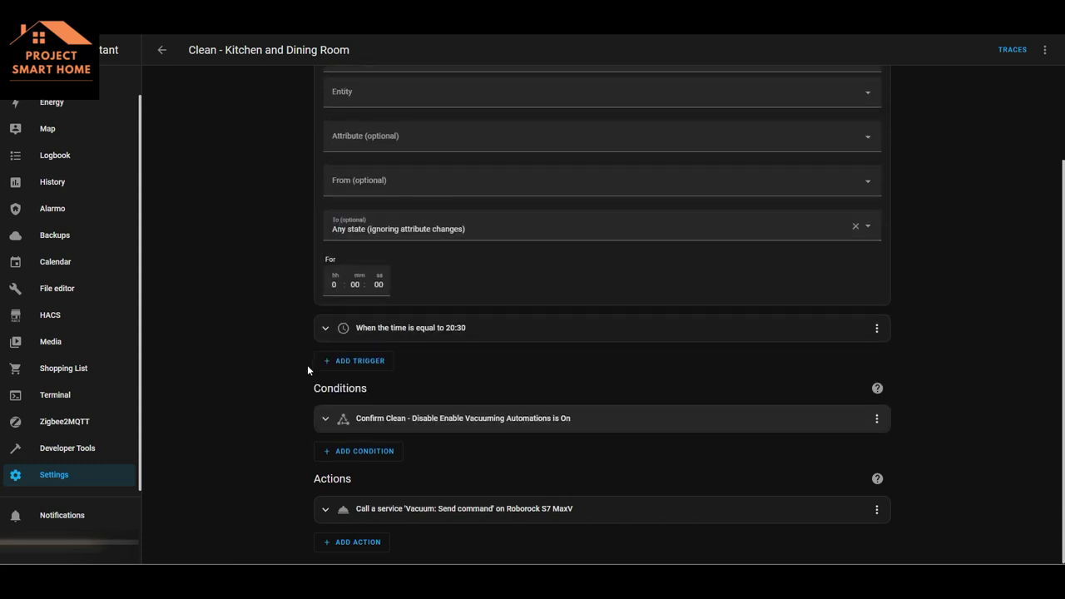
Review the target, command and parameters of the Roborock S7 MaxV send command action, then collapse the action and state trigger
{"action": "left_click", "coordinate": [326, 508]}
{"action": "scroll", "coordinate": [269, 488], "scroll_direction": "down", "scroll_amount": 3}
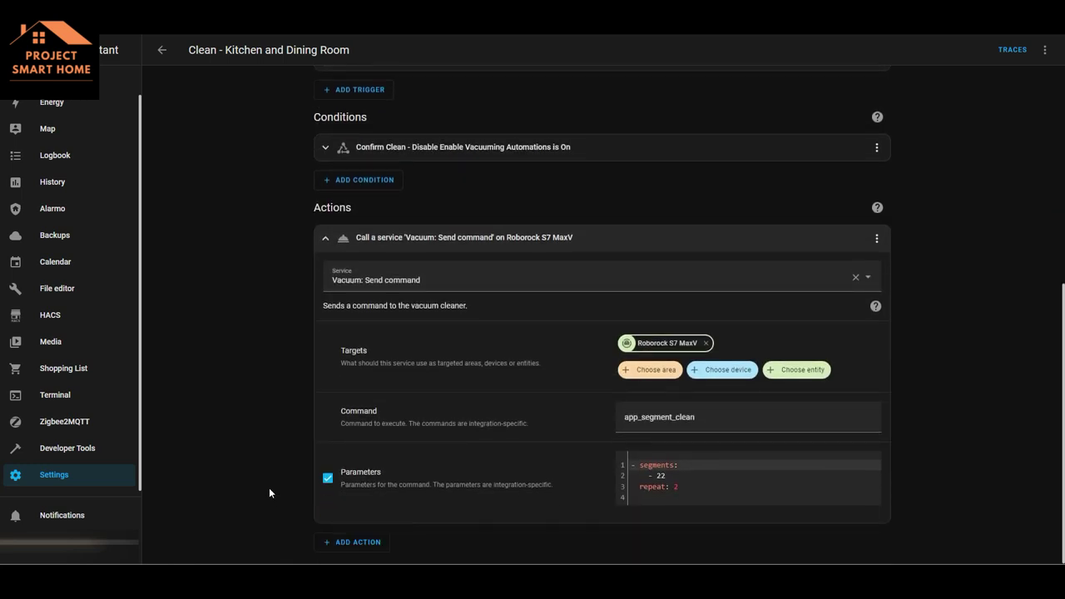
{"action": "left_click", "coordinate": [326, 242]}
{"action": "scroll", "coordinate": [298, 228], "scroll_direction": "up", "scroll_amount": 2}
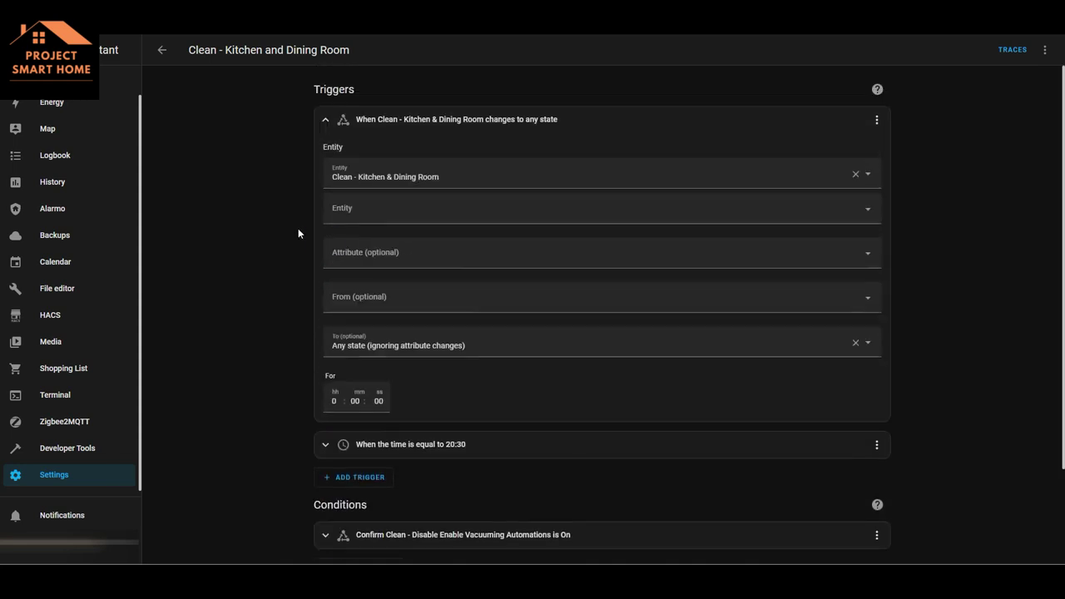
{"action": "left_click", "coordinate": [325, 120]}
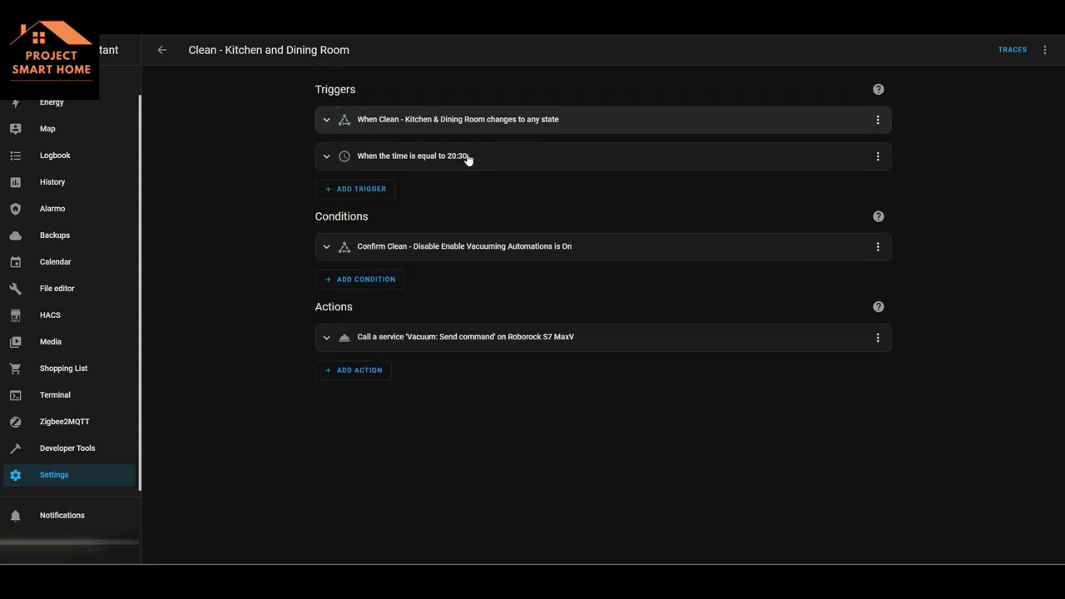